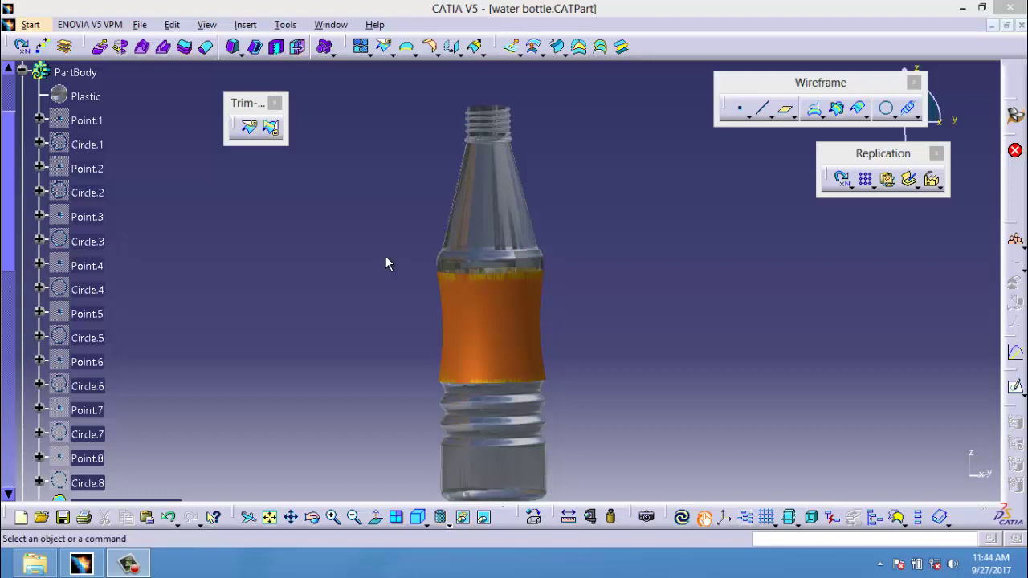
Tilt the finished water bottle to view its transparent body and orange label band at an angle.
click(385, 263)
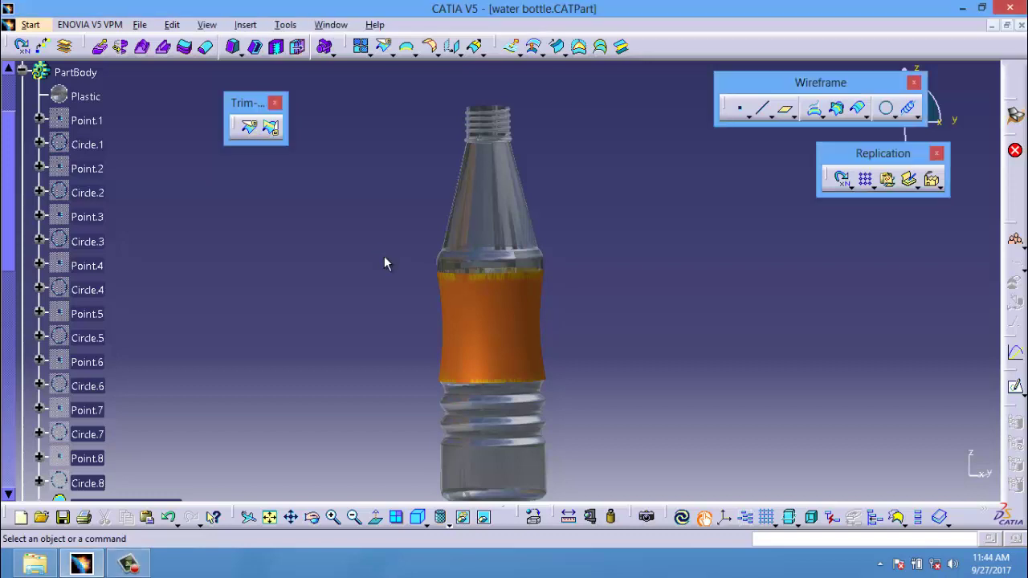
mouse_move(385, 251)
middle_down()
mouse_move(631, 324)
mouse_move(649, 424)
mouse_move(631, 432)
mouse_move(565, 231)
mouse_move(362, 220)
mouse_move(394, 218)
middle_up()
Start a new part in Generative Shape Design and select the xy plane.
click(30, 24)
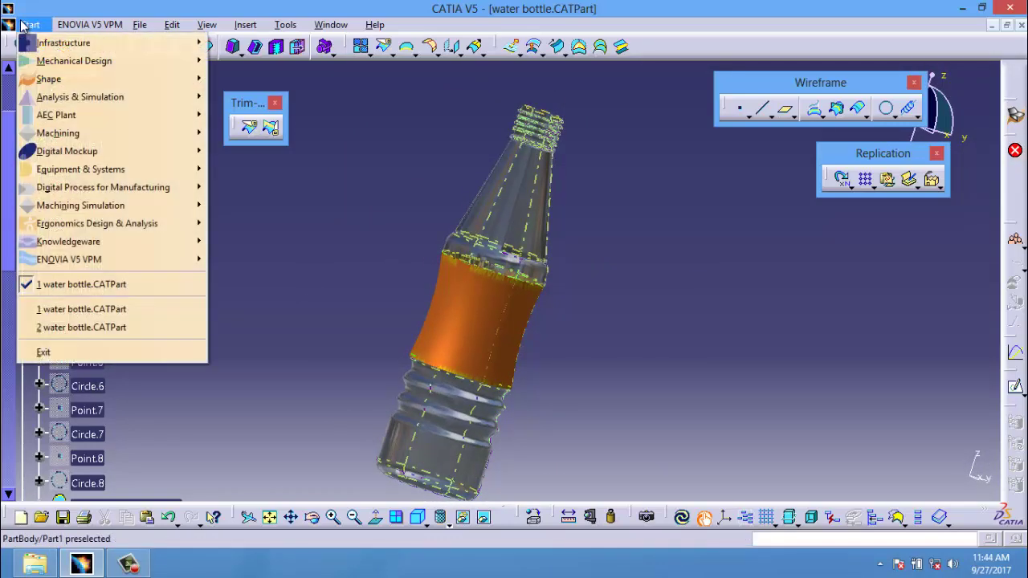
mouse_move(48, 78)
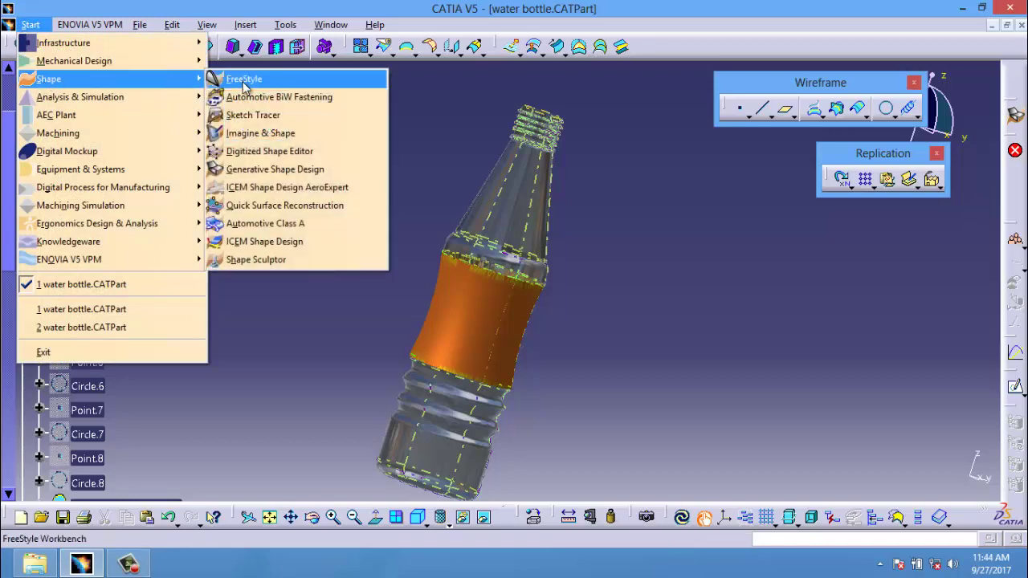
click(259, 169)
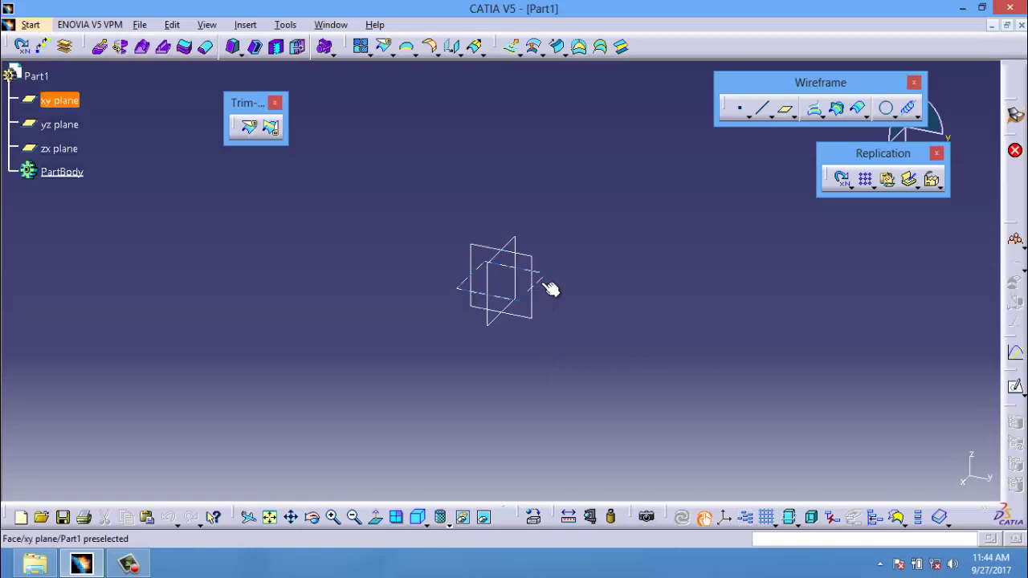
click(543, 275)
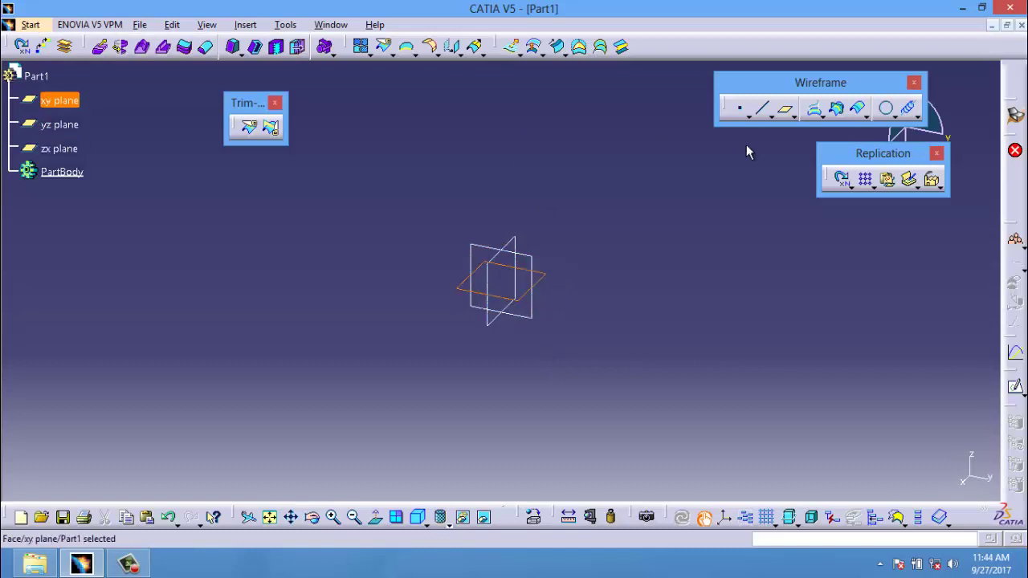
Create a point at the origin, coordinates 0, 0, 0 mm.
click(740, 109)
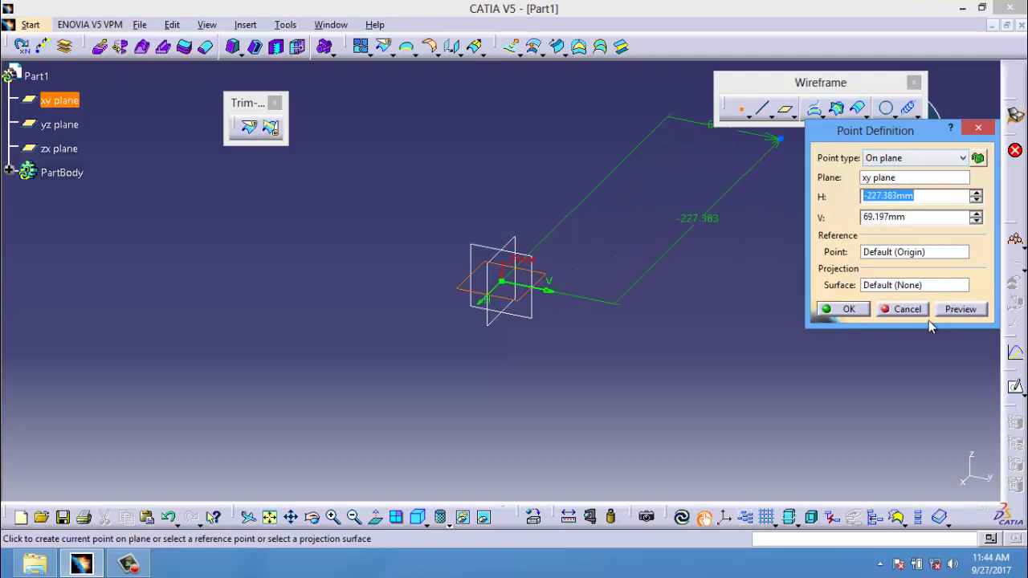
click(906, 309)
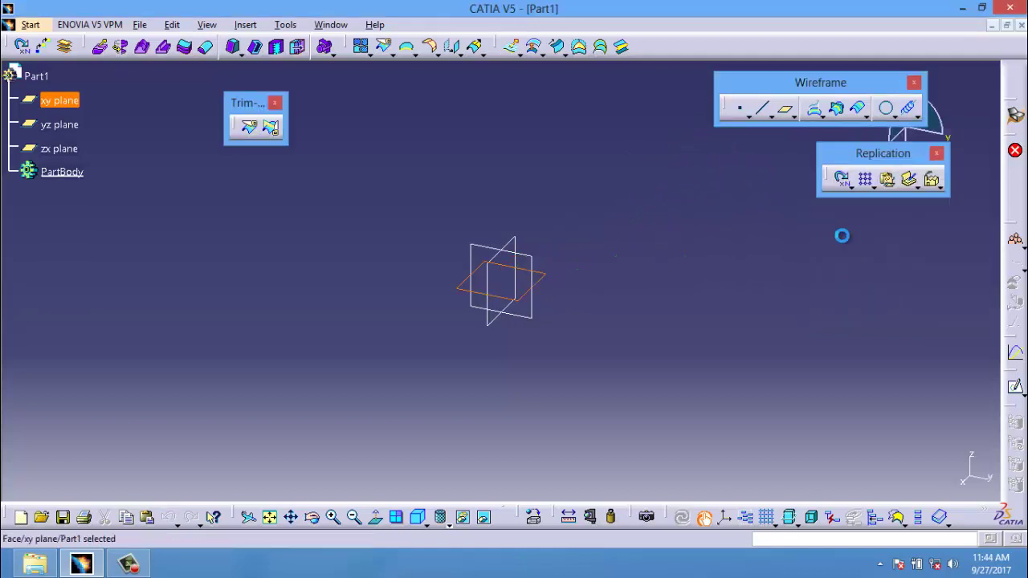
click(740, 110)
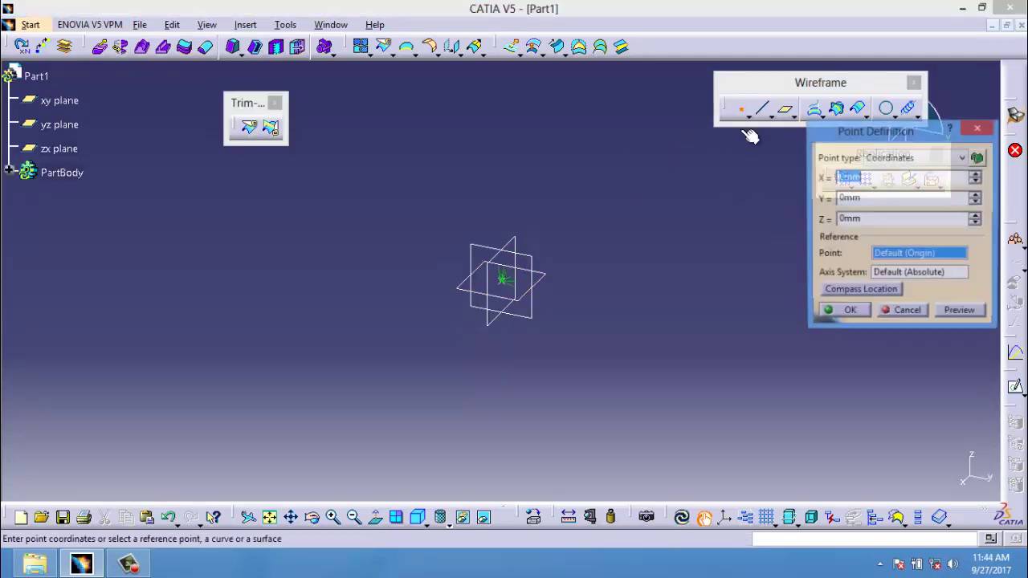
click(961, 315)
click(849, 313)
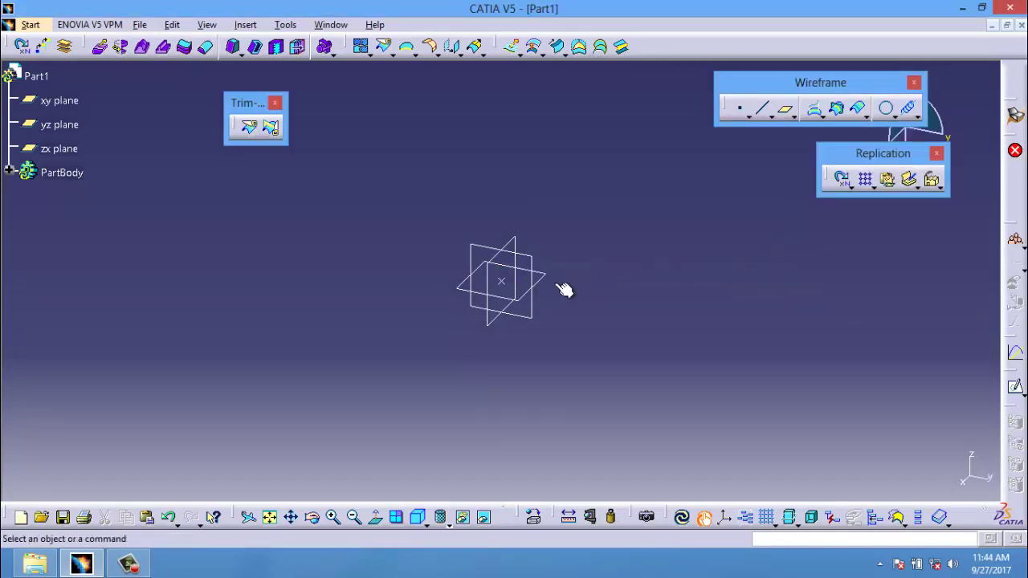
Draw a full 100 mm radius circle centred on Point.1, supported on the xy plane.
click(885, 111)
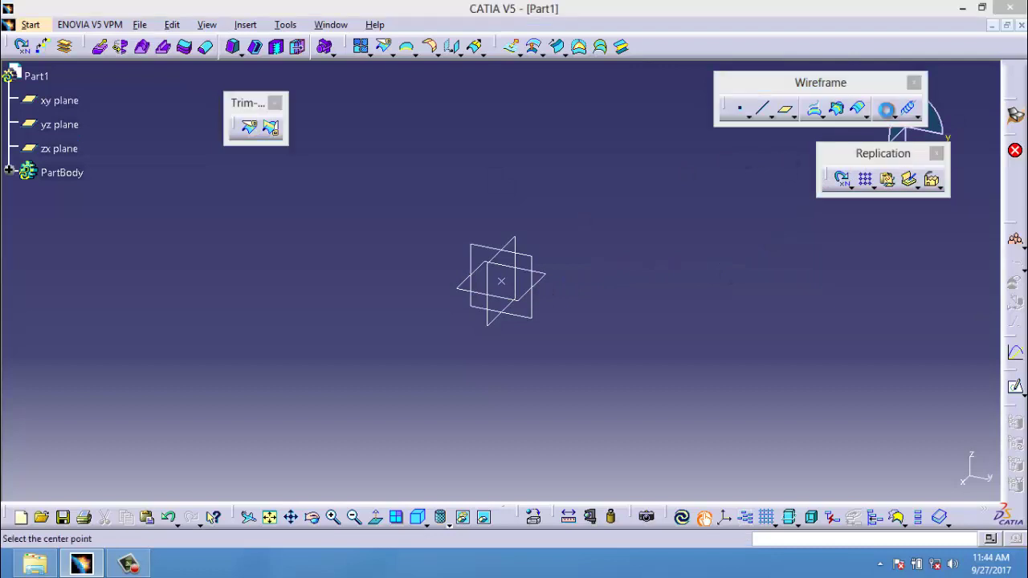
click(502, 285)
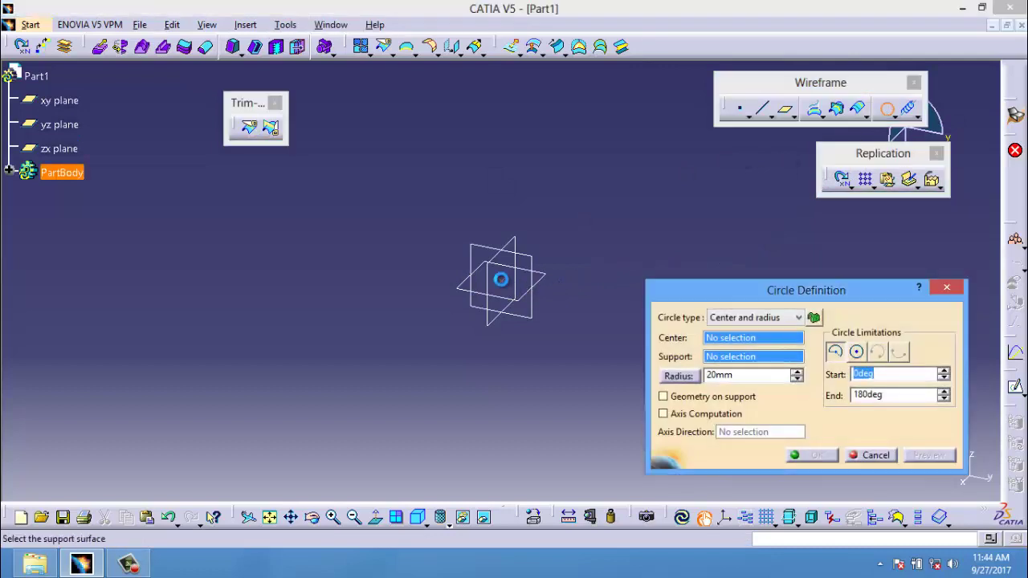
right_click(722, 363)
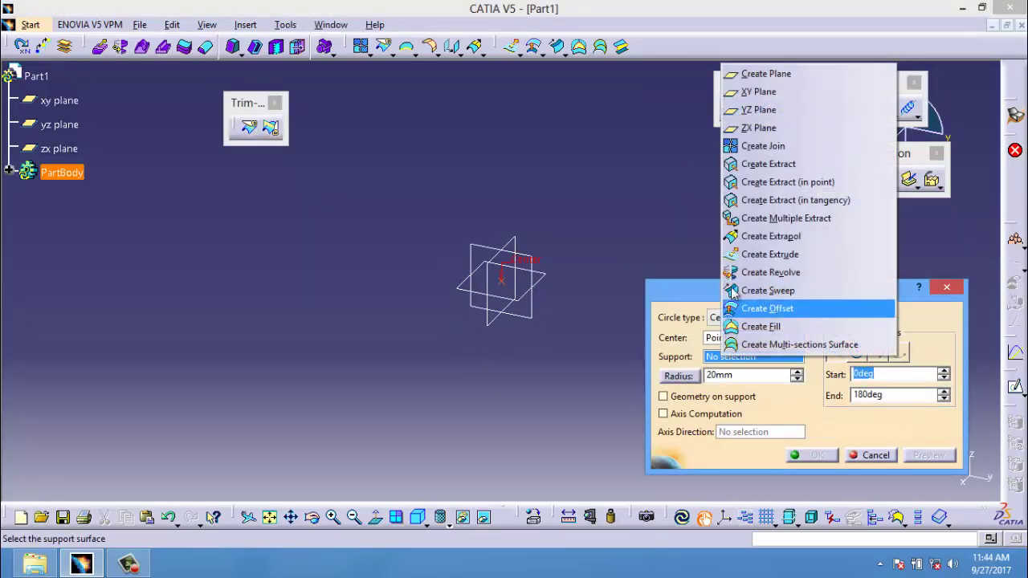
click(758, 108)
text(100)
key(Return)
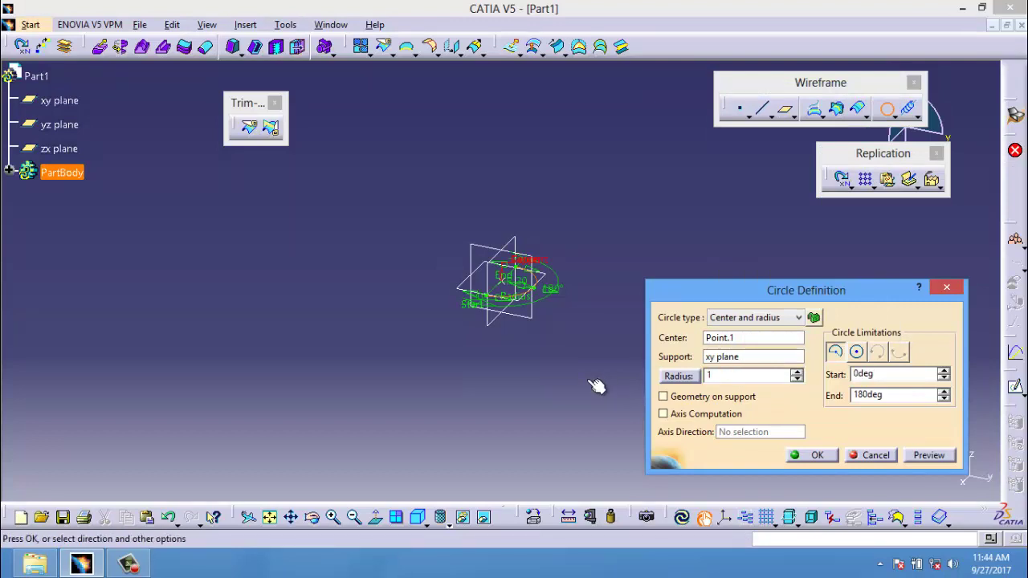
click(922, 458)
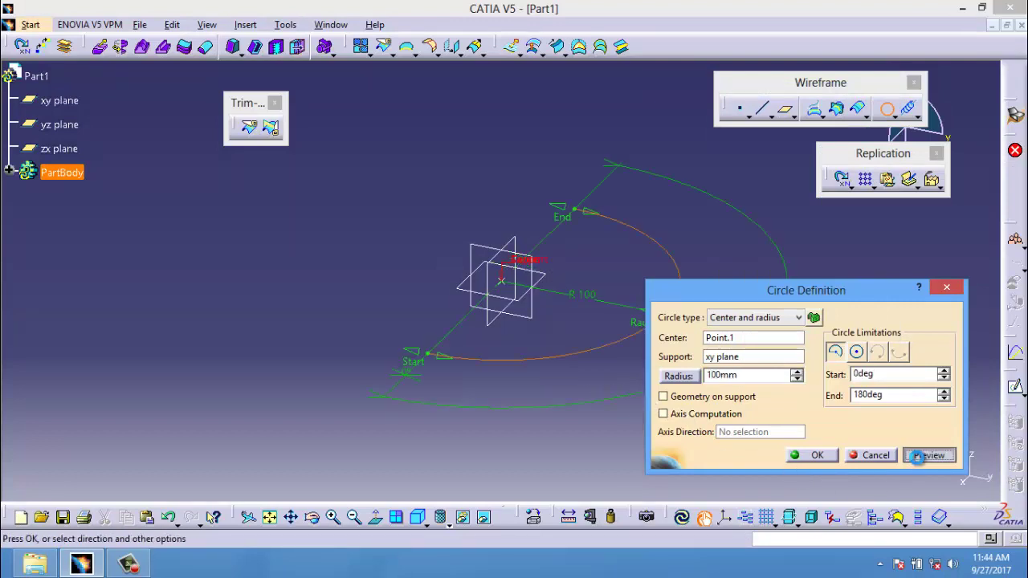
click(856, 351)
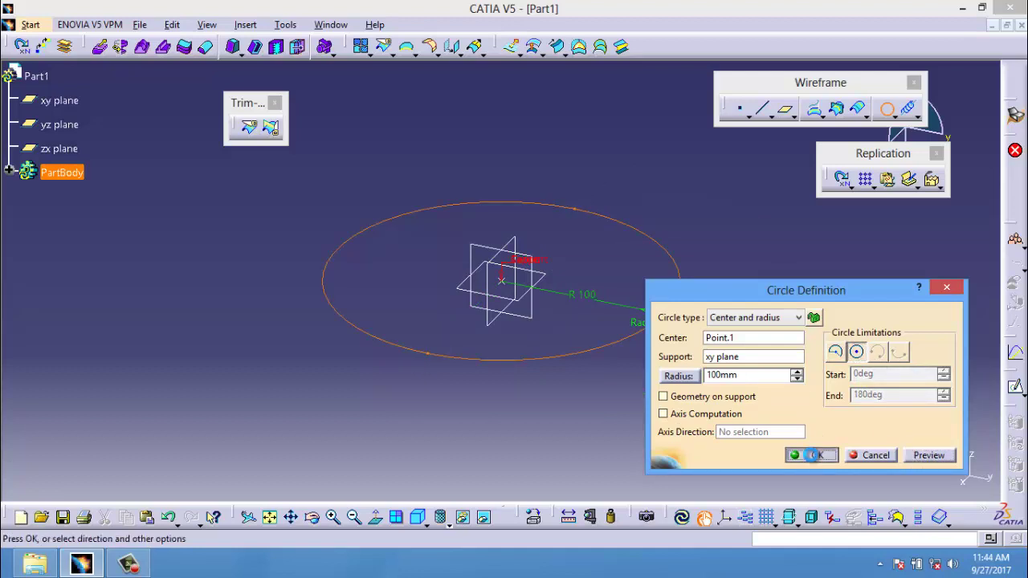
click(813, 455)
middle_drag(570, 329, 575, 347)
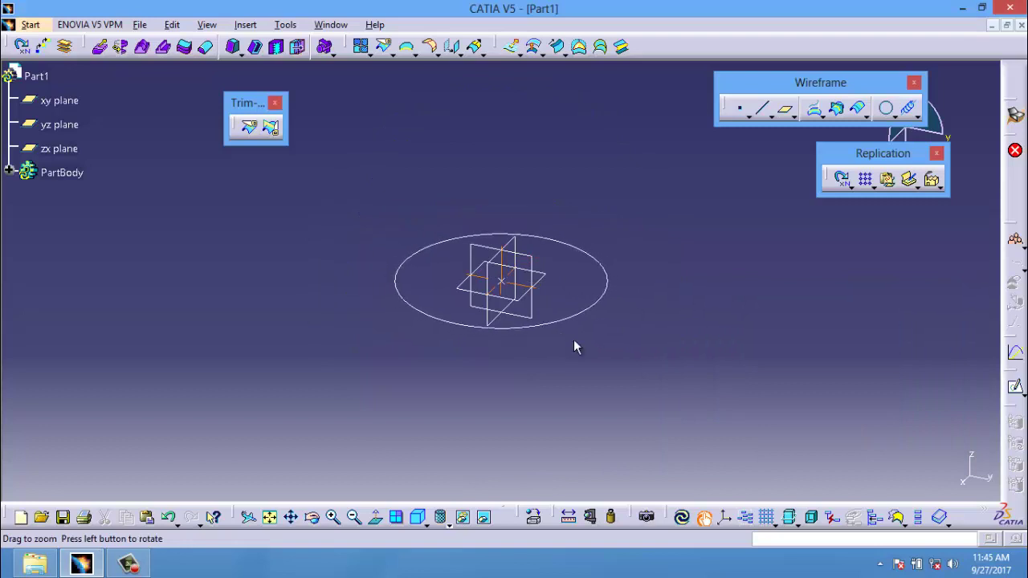
middle_drag(585, 287, 559, 371)
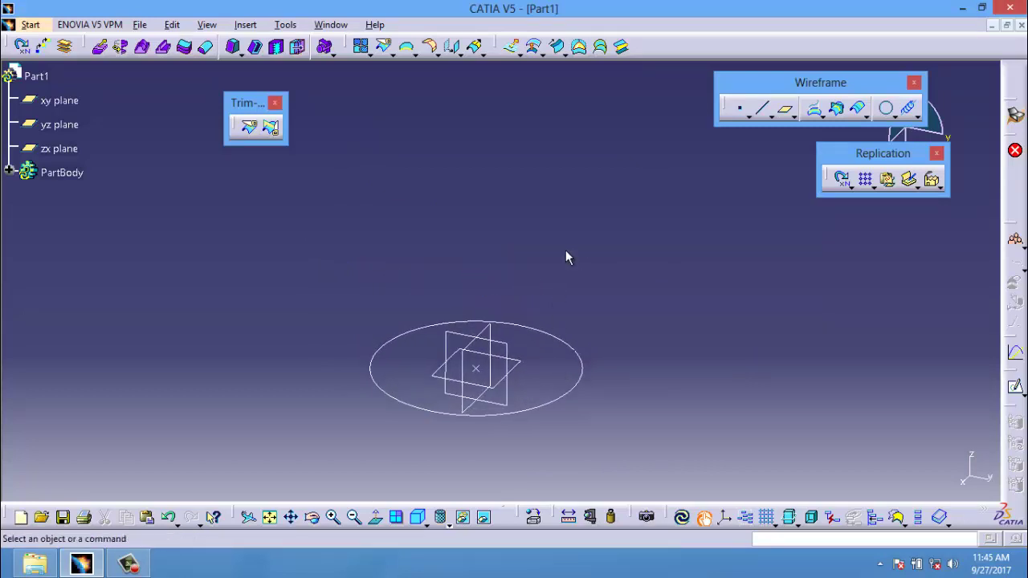
Create Point.2 at Z = 100 mm relative to the origin point.
click(486, 372)
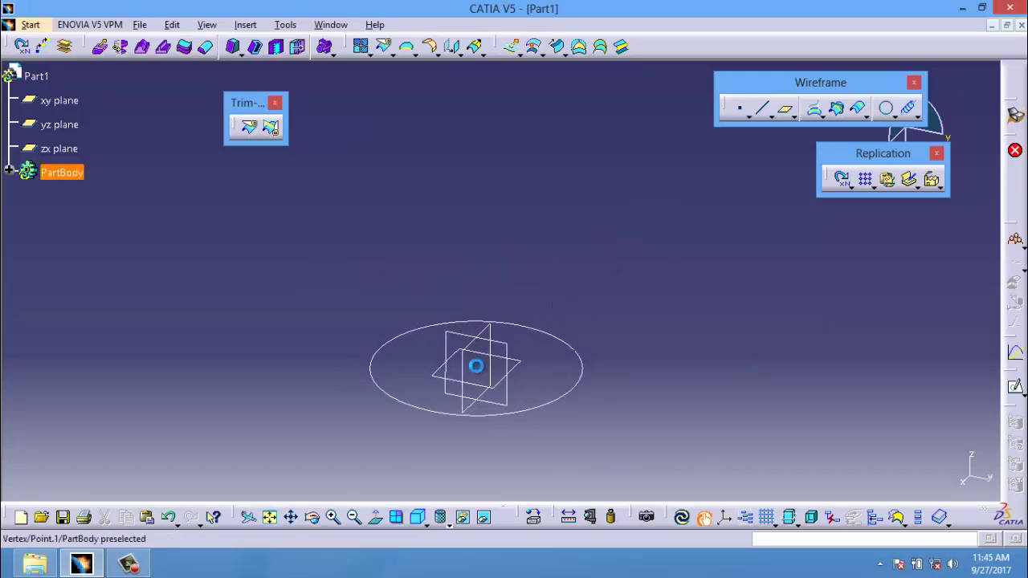
click(739, 110)
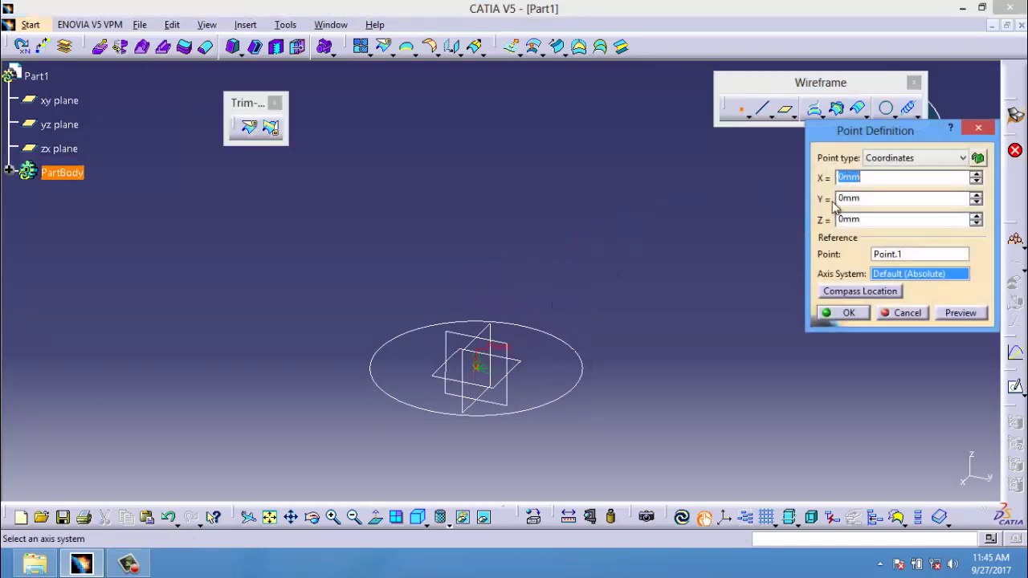
click(873, 219)
text(100)
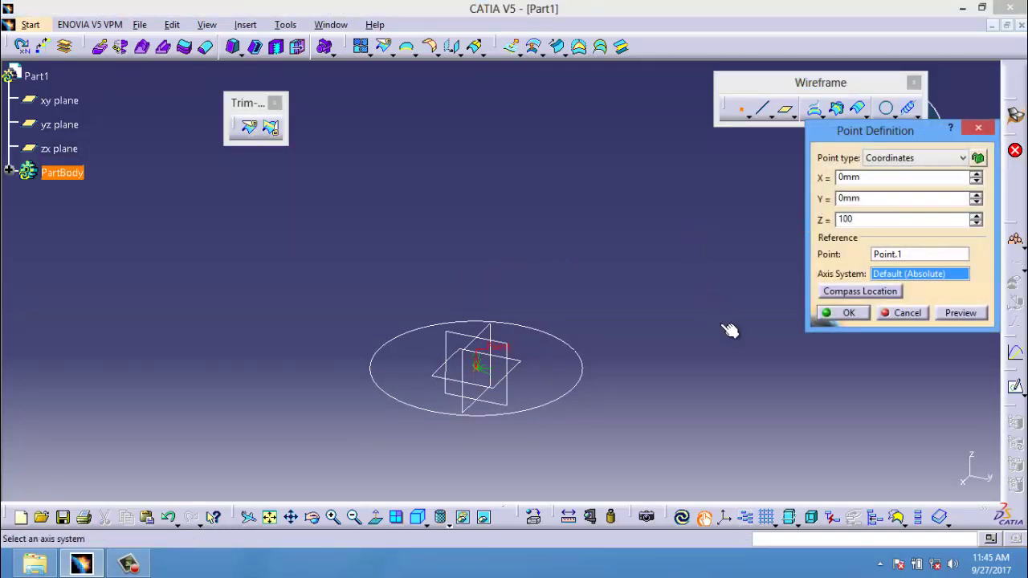
click(960, 314)
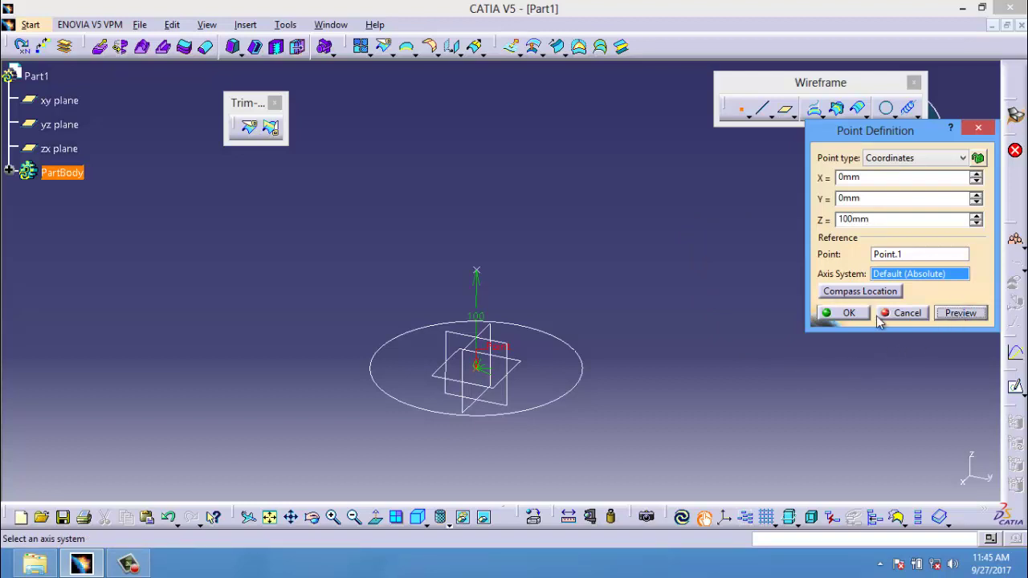
click(848, 313)
Draw a second full 100 mm radius circle centred on Point.2 on the xy plane.
click(888, 110)
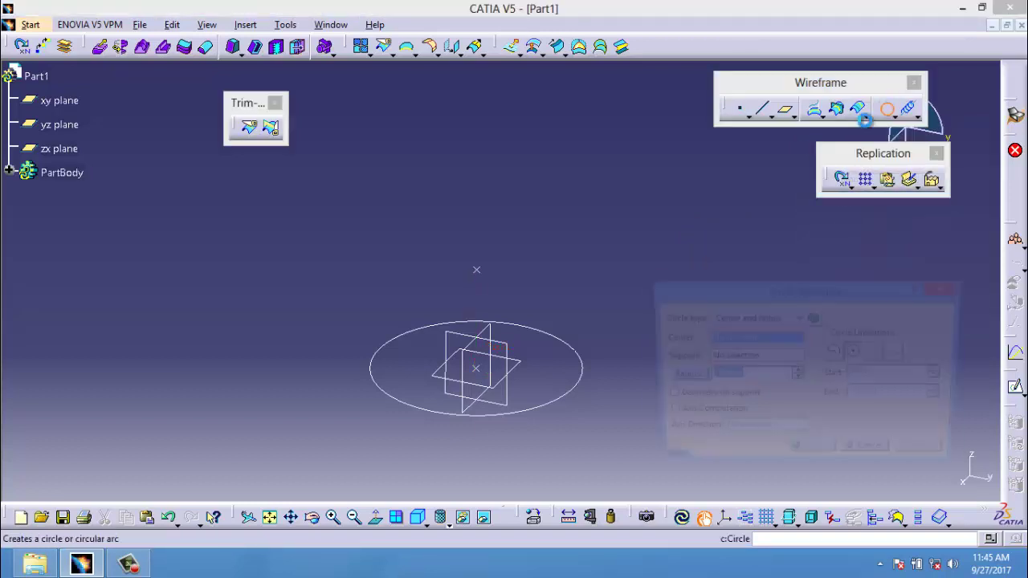
click(478, 271)
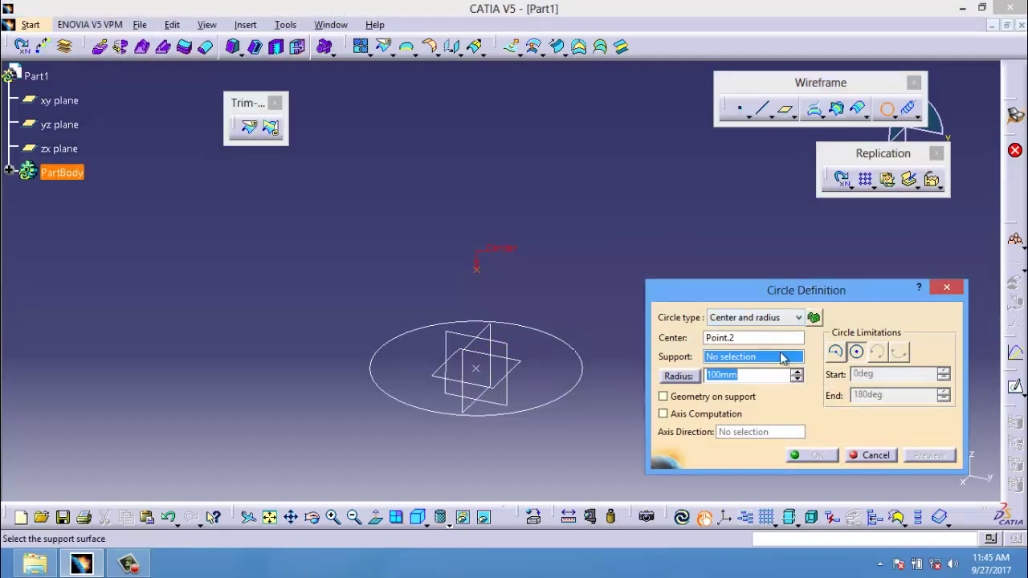
right_click(785, 357)
click(818, 86)
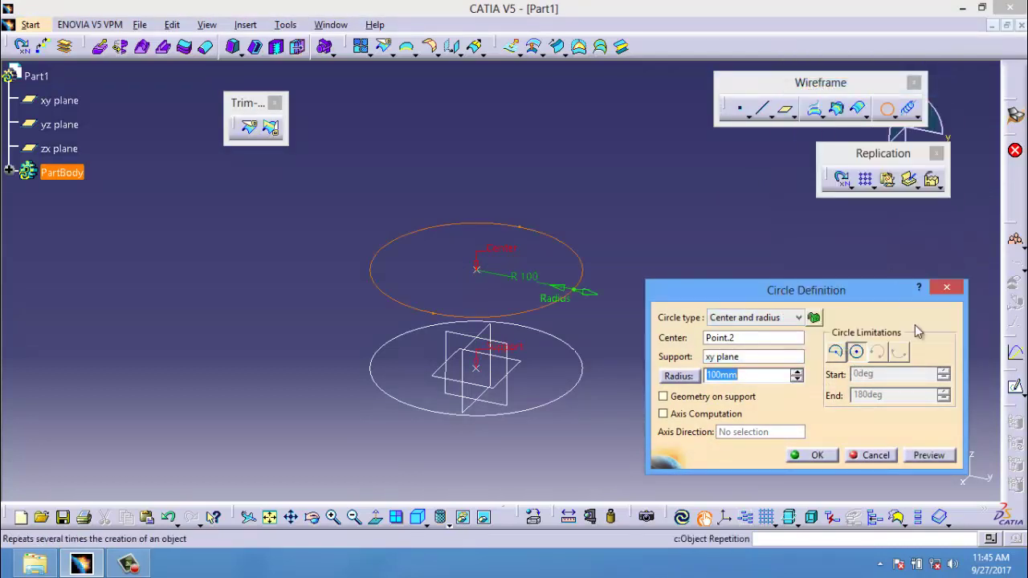
click(809, 454)
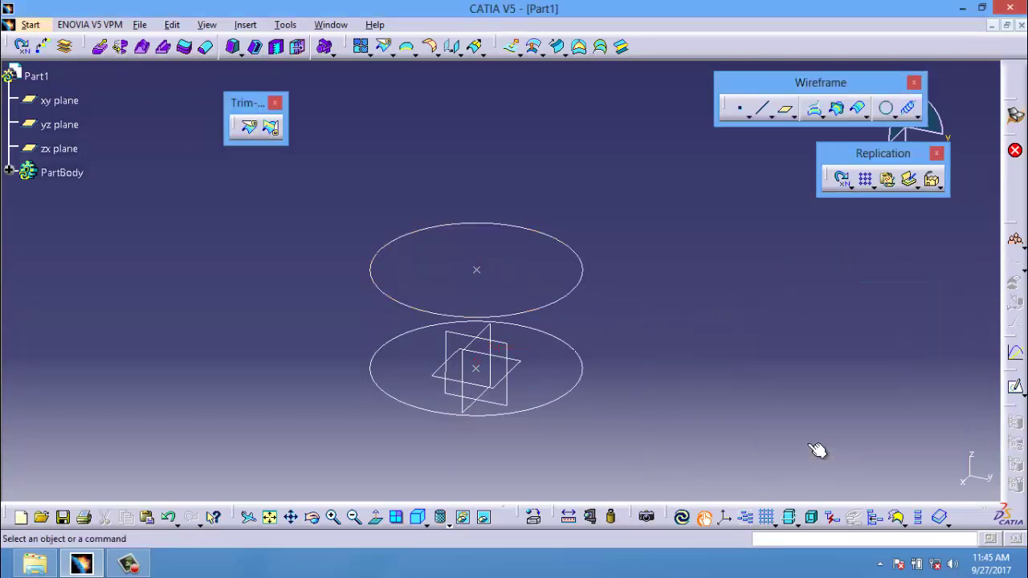
click(478, 271)
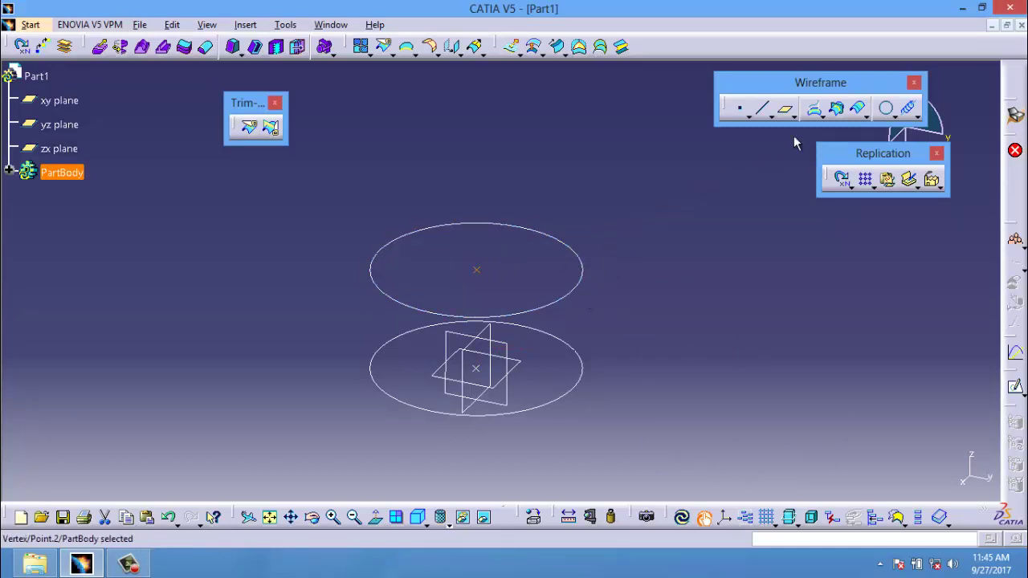
Create Point.3 20 mm above Point.2.
click(739, 108)
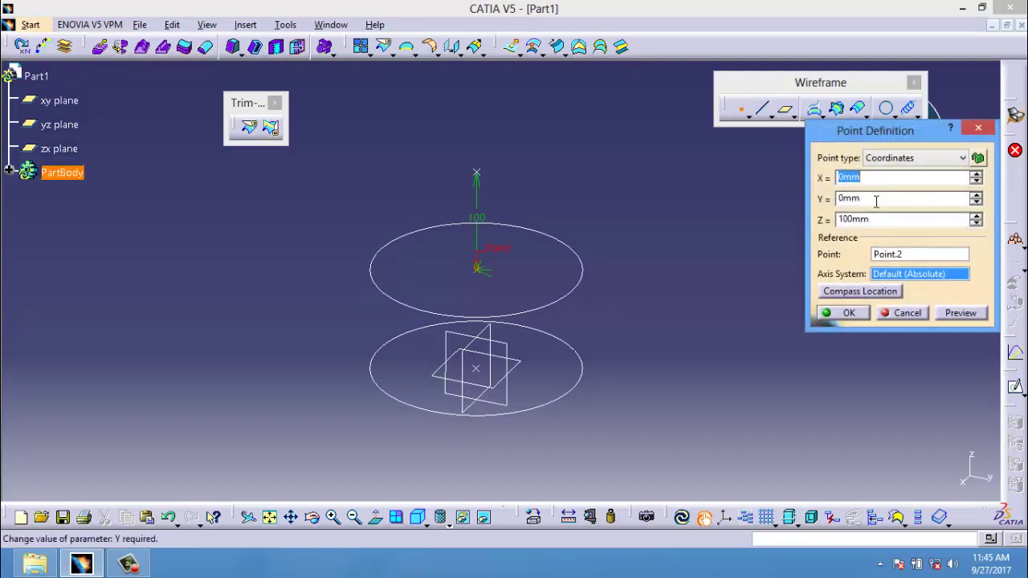
click(877, 220)
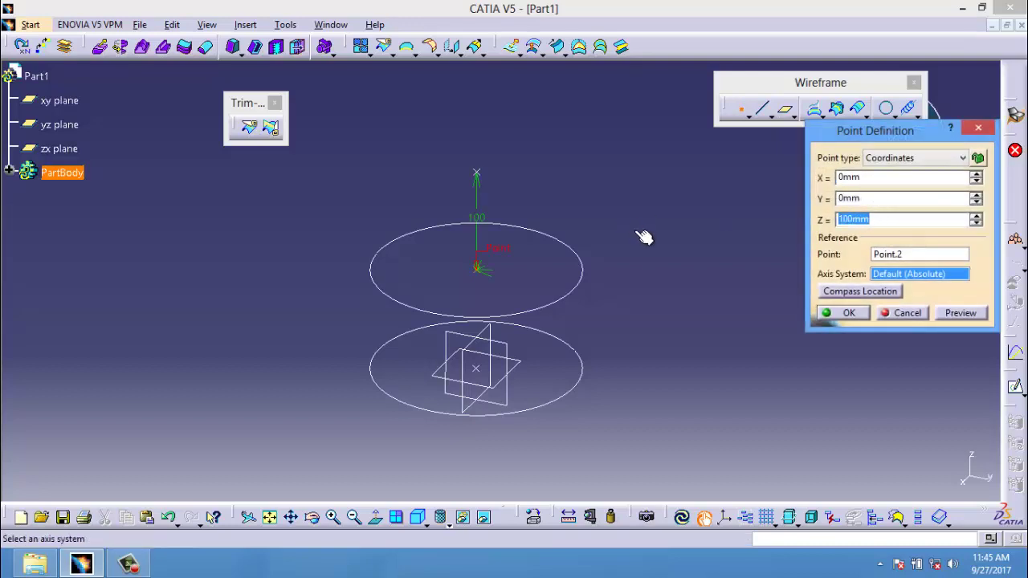
text(20)
click(963, 315)
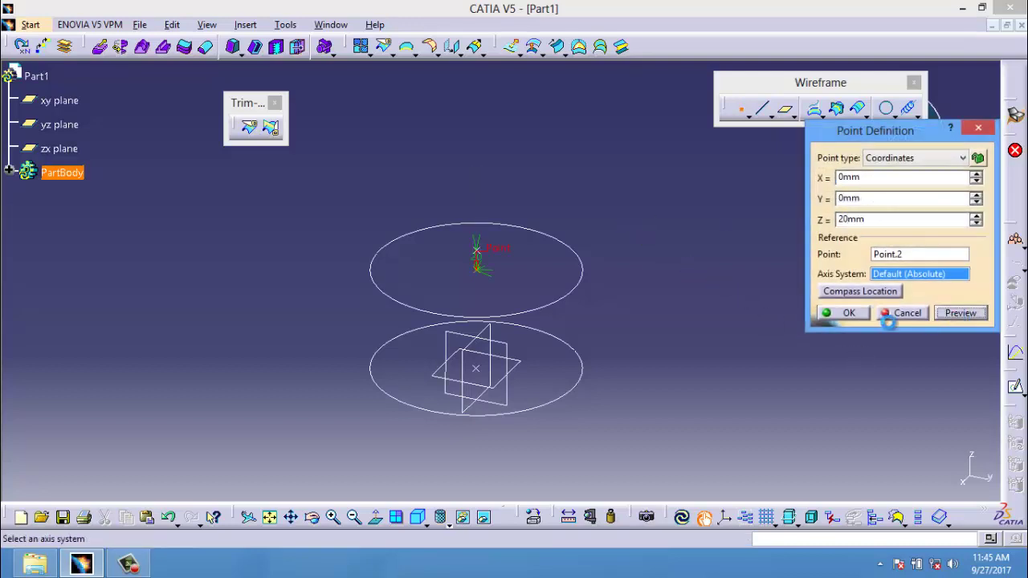
click(845, 312)
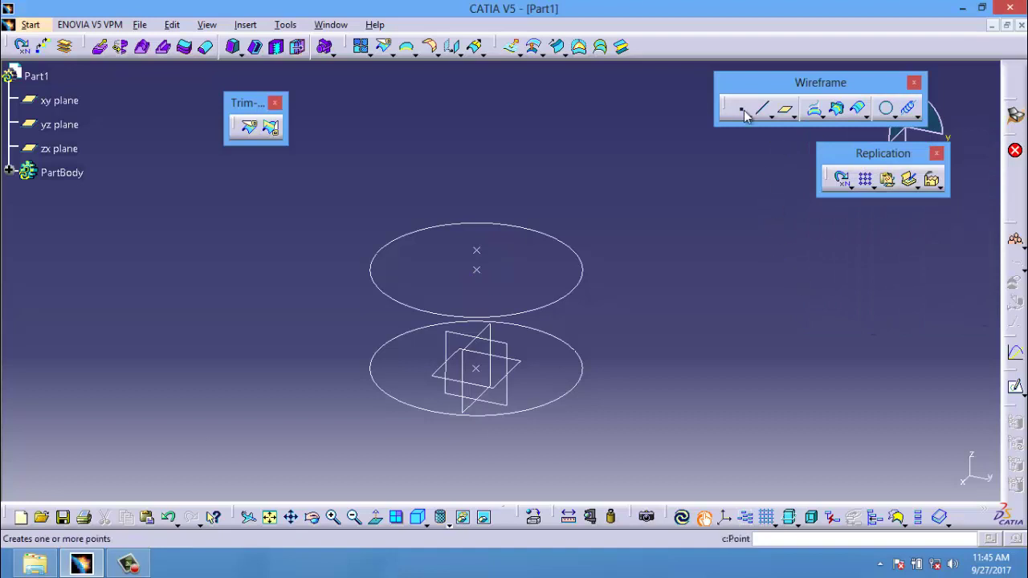
Draw a 90 mm radius circle centred on Point.3 on the xy plane.
click(886, 108)
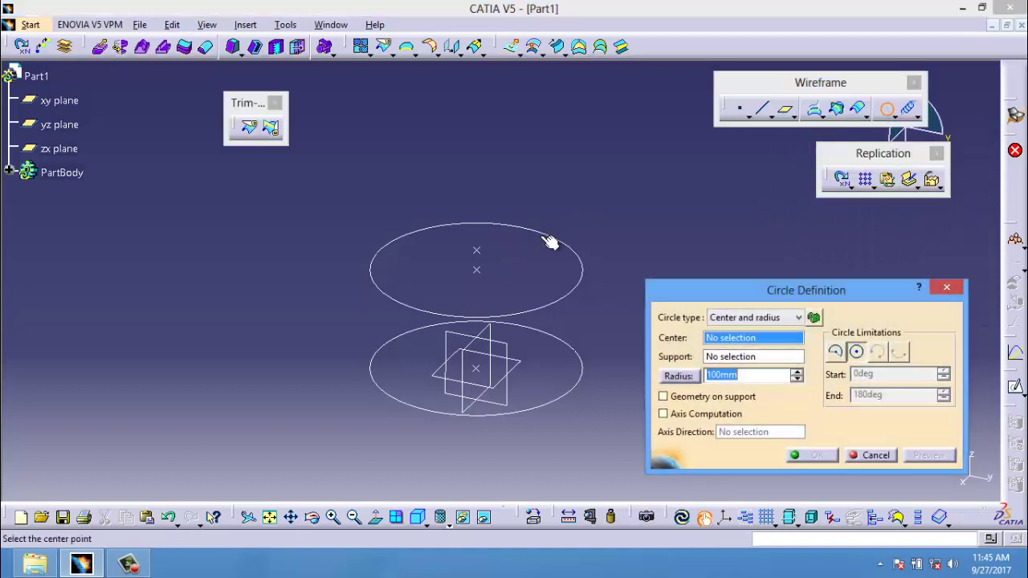
click(476, 252)
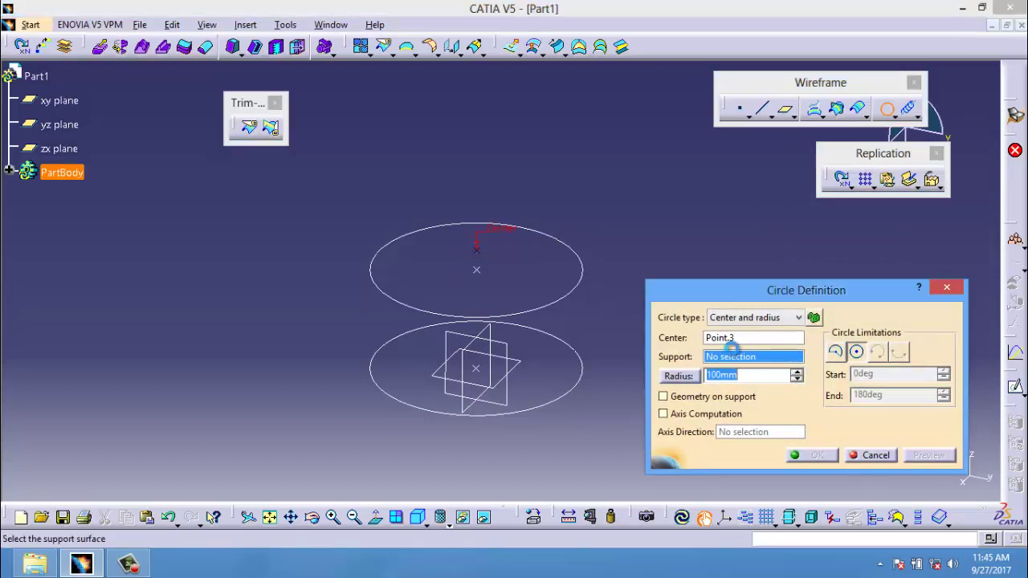
right_click(761, 363)
click(783, 91)
text(90)
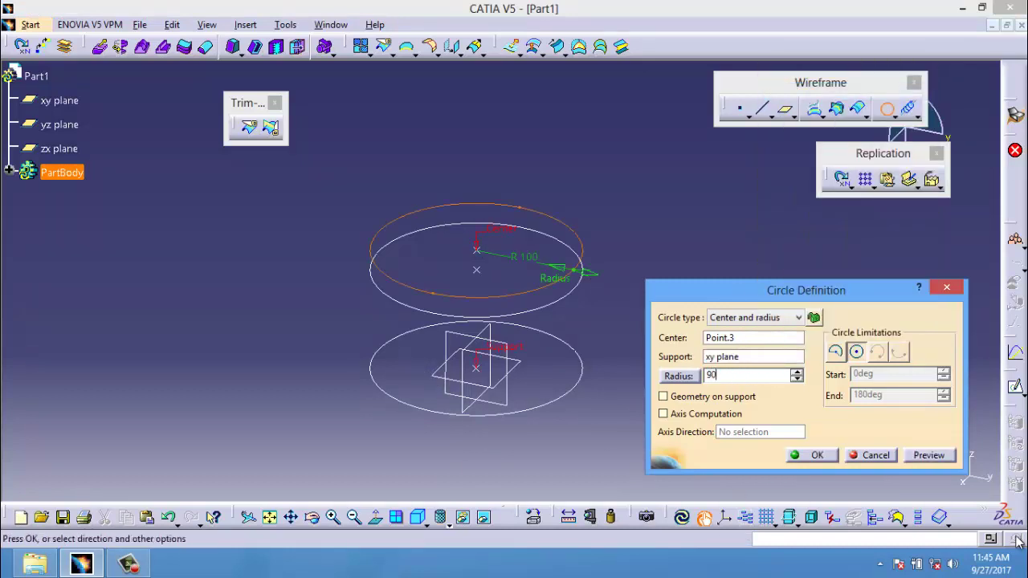
click(930, 456)
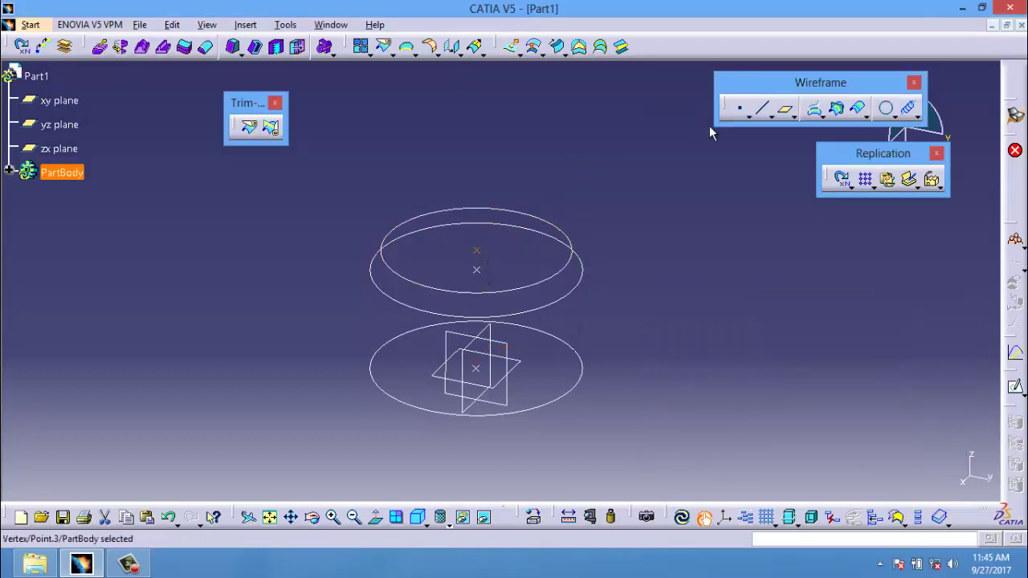
Add Point.4 20 mm higher and a 100 mm circle centred on it.
click(740, 108)
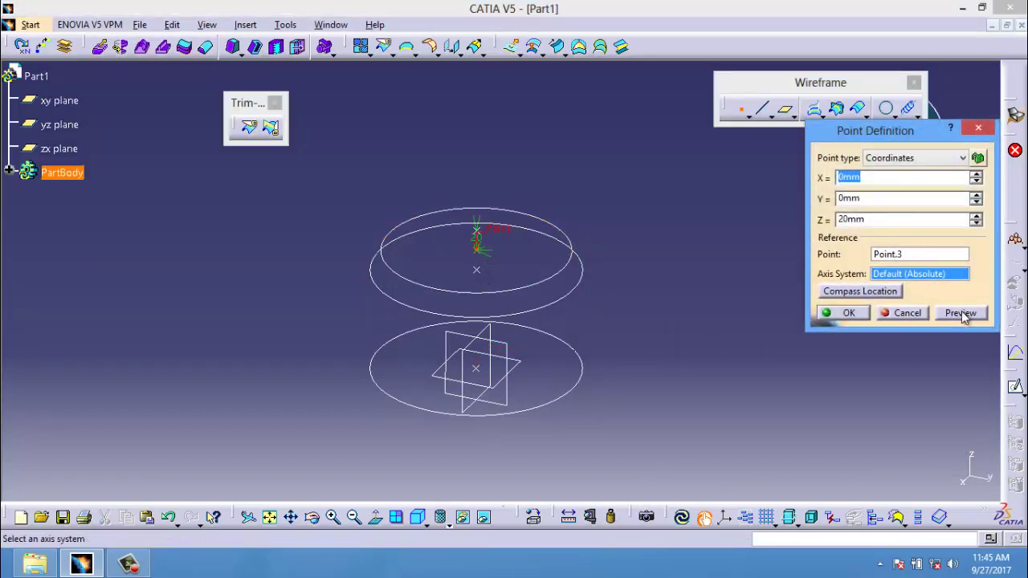
click(849, 313)
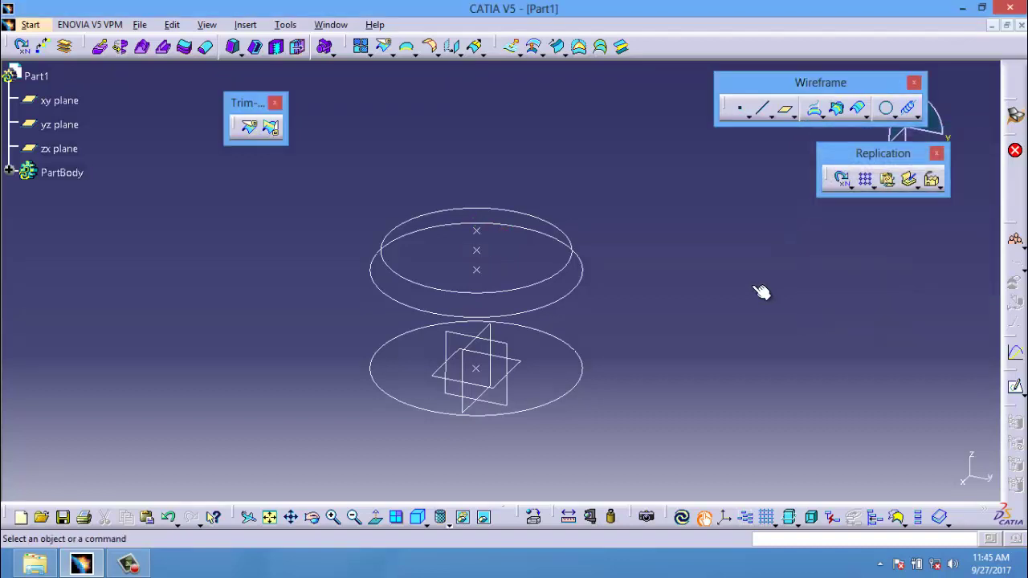
click(477, 232)
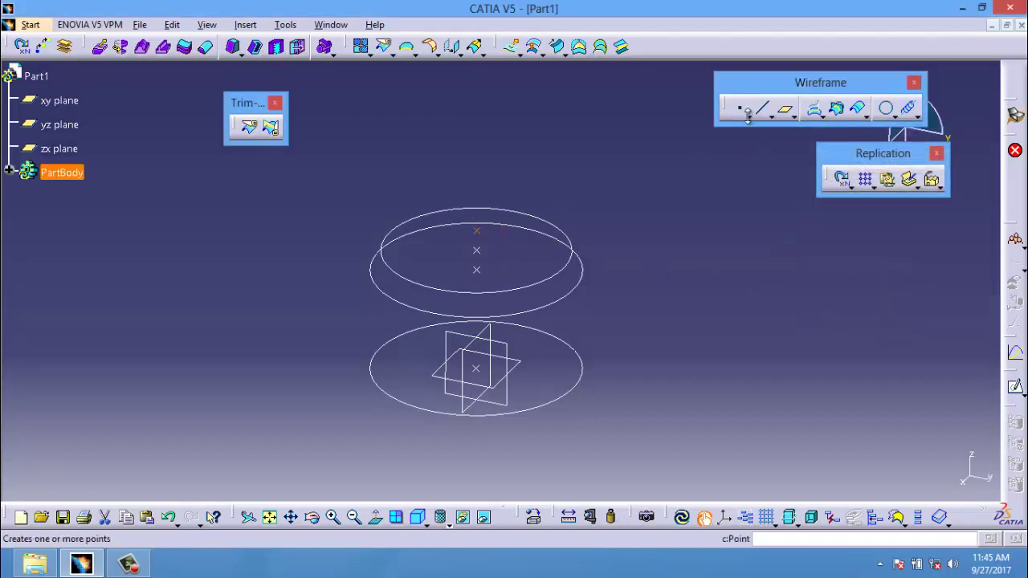
click(886, 108)
right_click(753, 357)
click(793, 95)
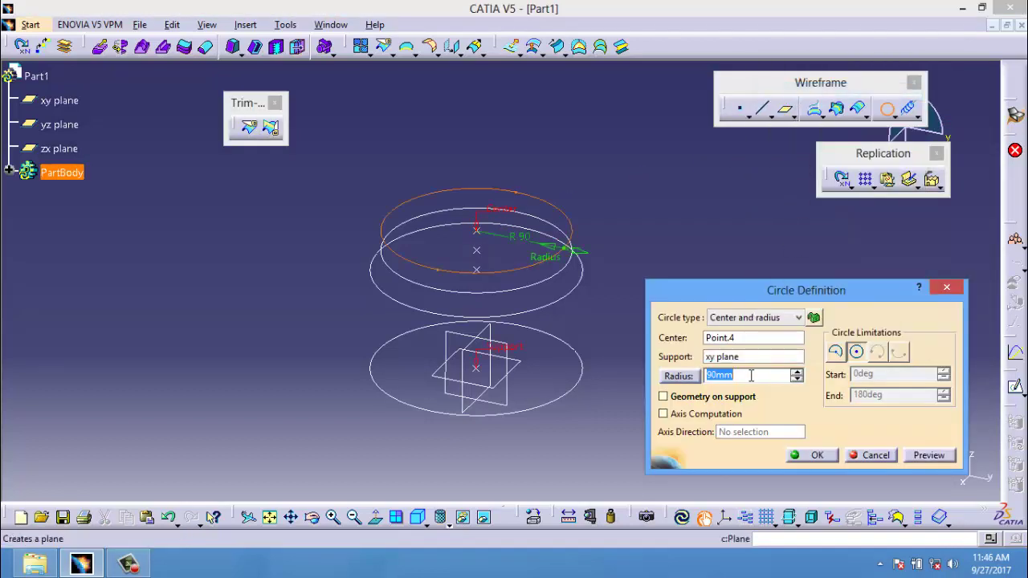
text(100)
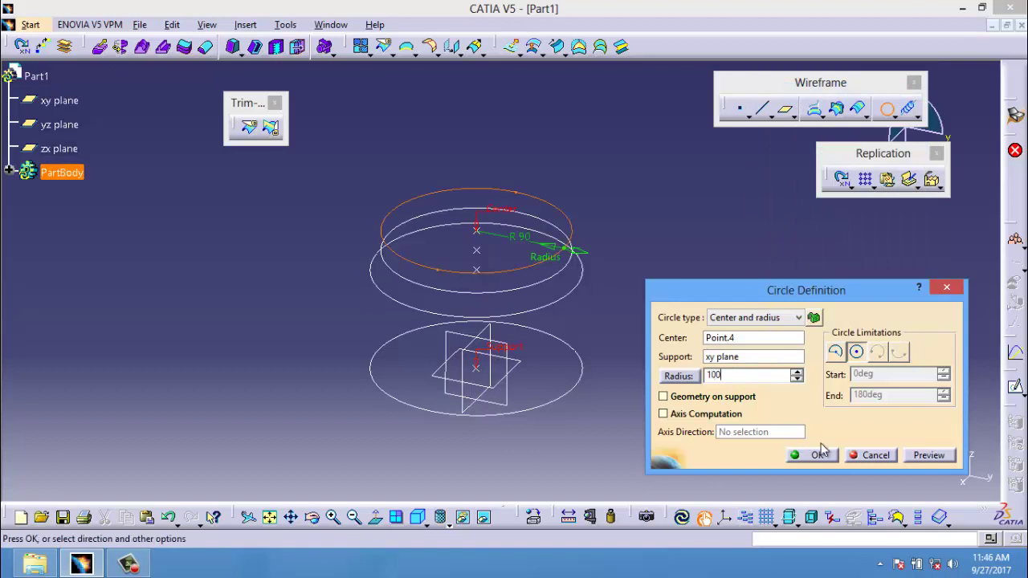
click(937, 455)
click(812, 456)
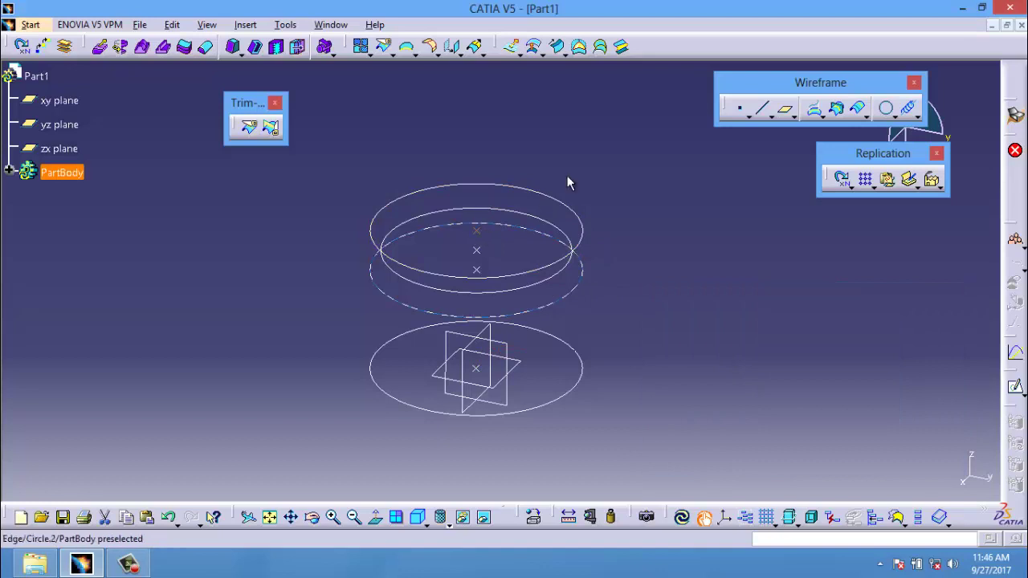
Create Point.5 and Point.6, each 20 mm above the previous point.
click(740, 110)
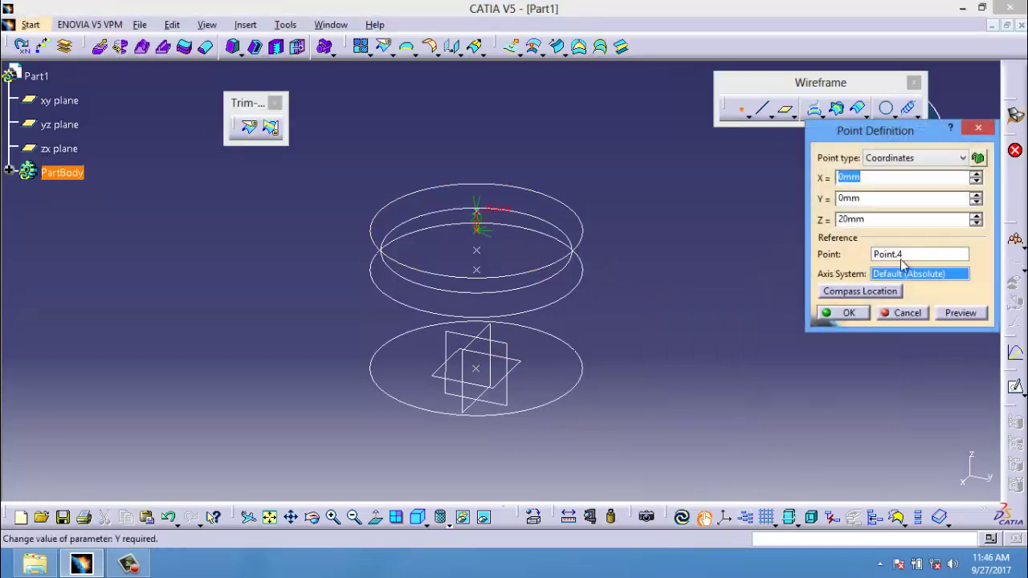
click(956, 313)
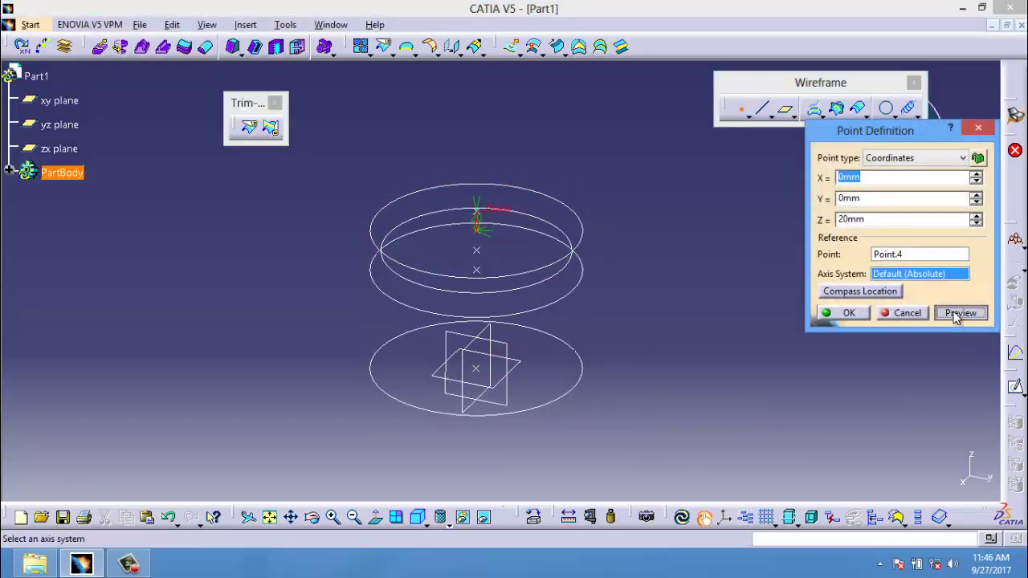
click(844, 314)
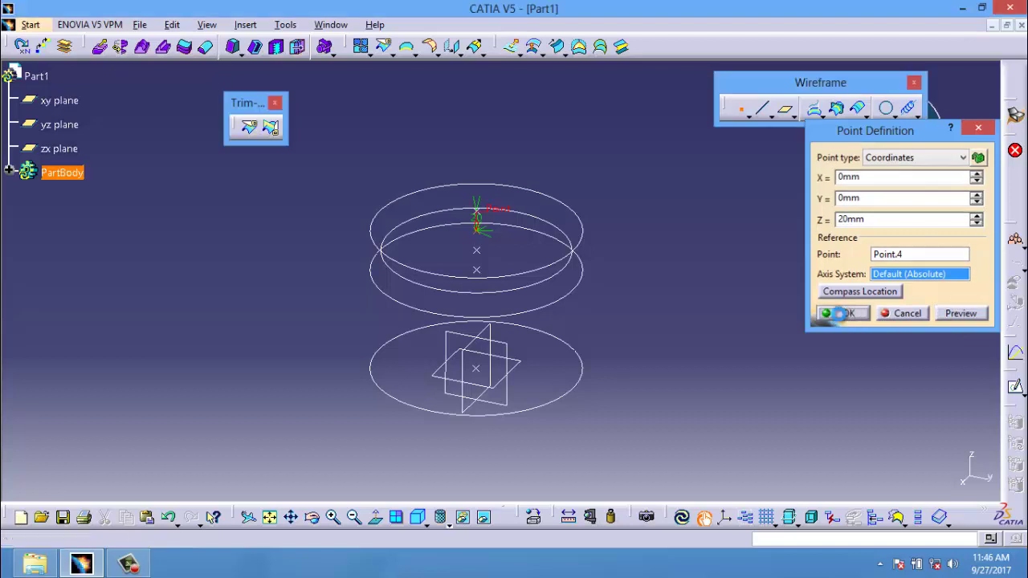
click(894, 117)
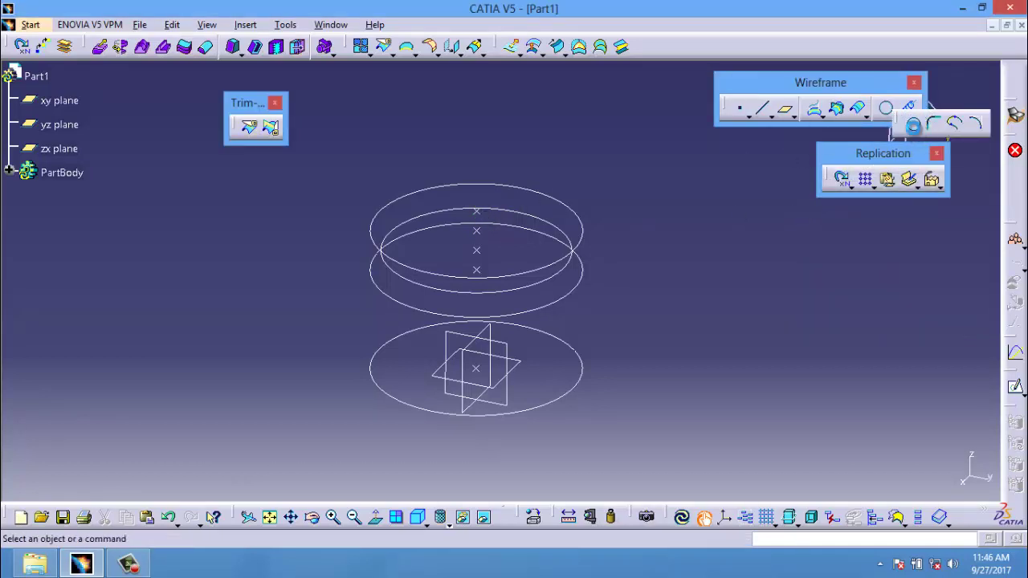
click(913, 123)
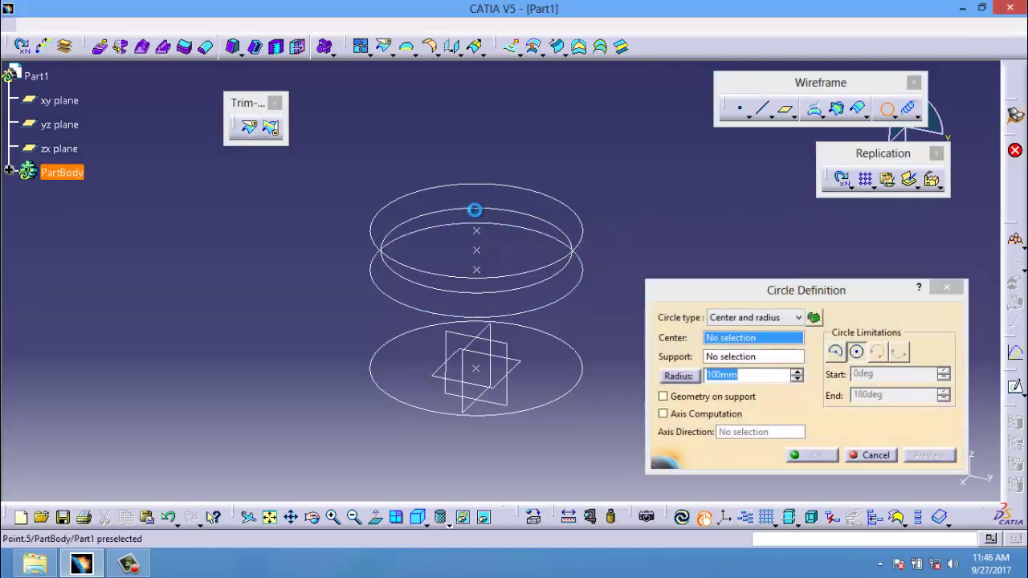
click(476, 211)
right_click(777, 366)
click(894, 257)
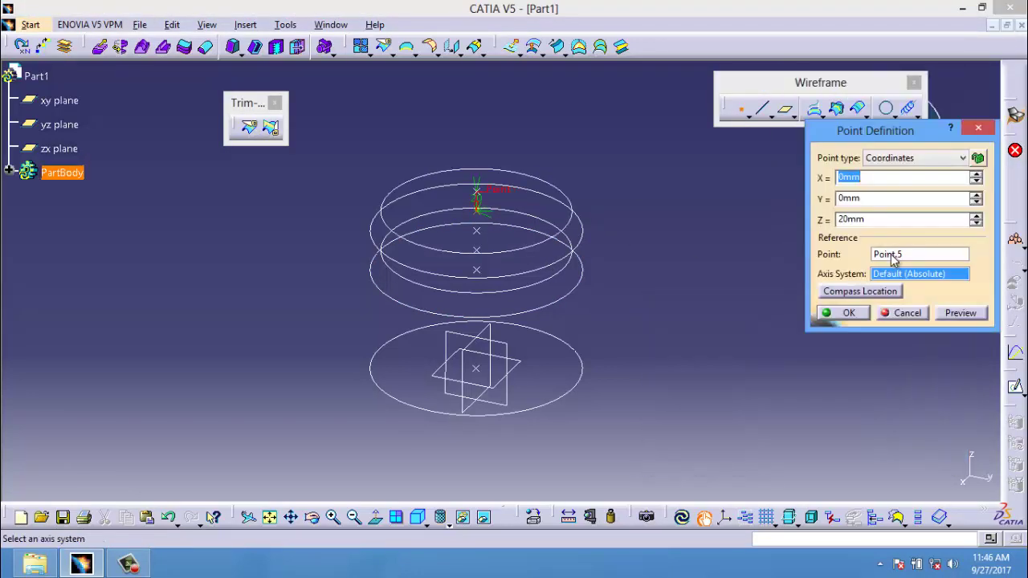
click(961, 313)
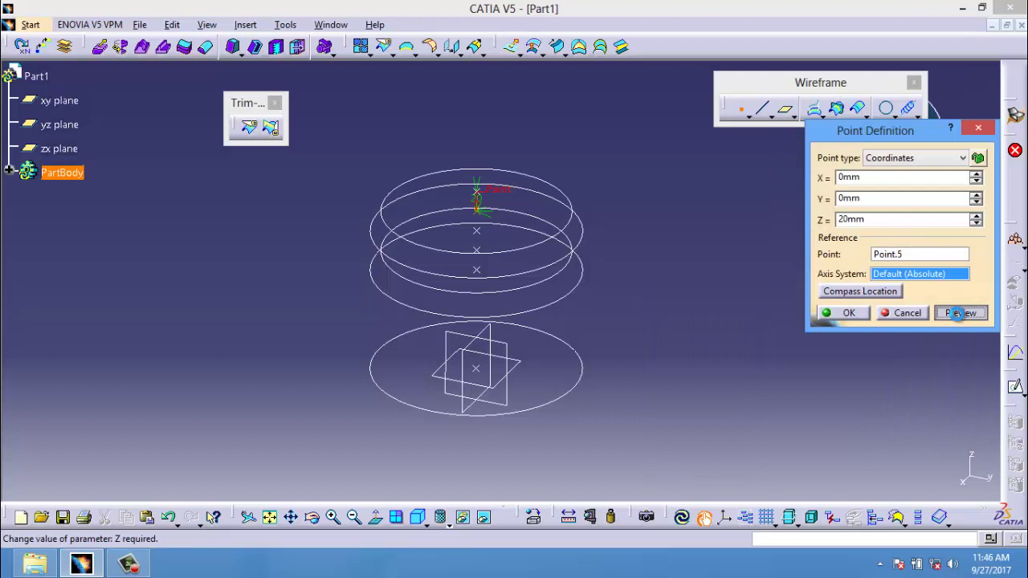
click(848, 313)
Draw a 100 mm radius circle centred on Point.6 on the xy plane.
click(886, 107)
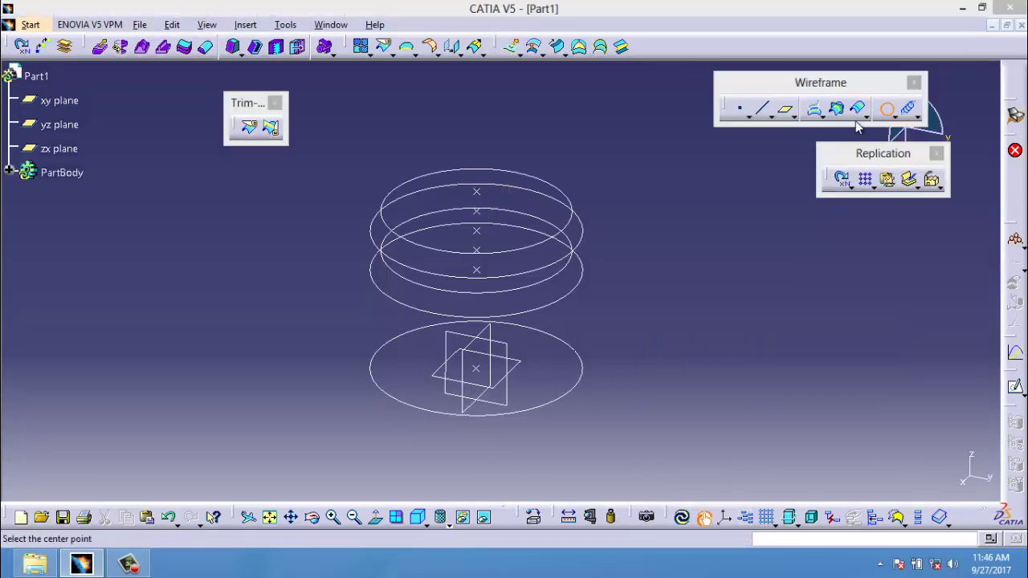
click(476, 190)
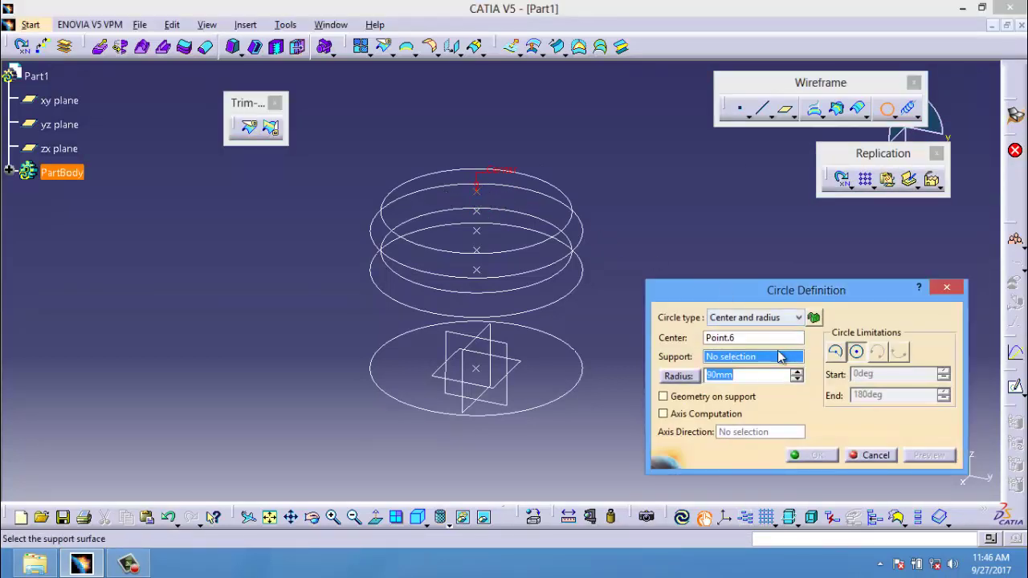
right_click(779, 357)
click(803, 92)
text(100)
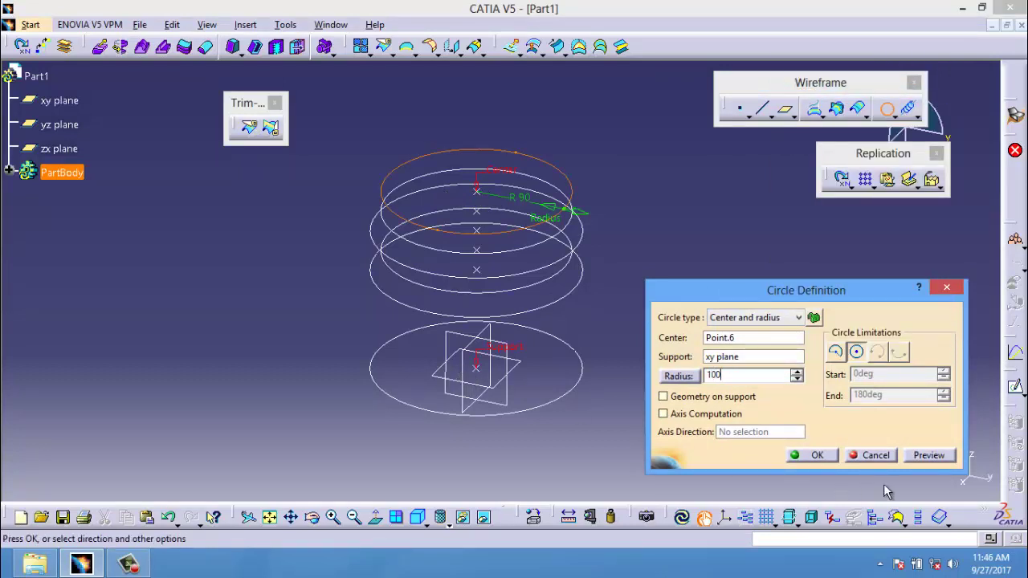
click(952, 456)
click(808, 456)
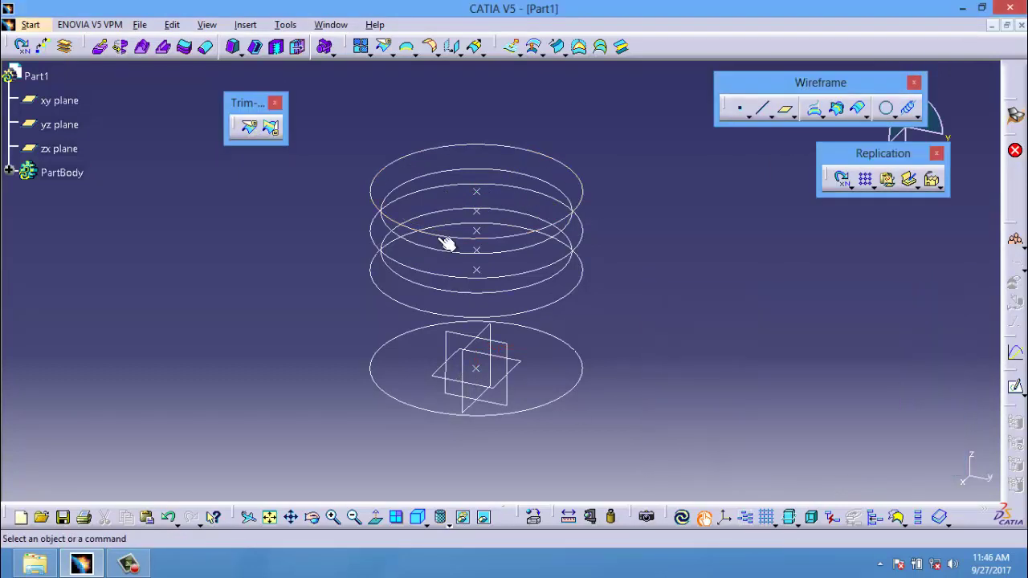
click(479, 194)
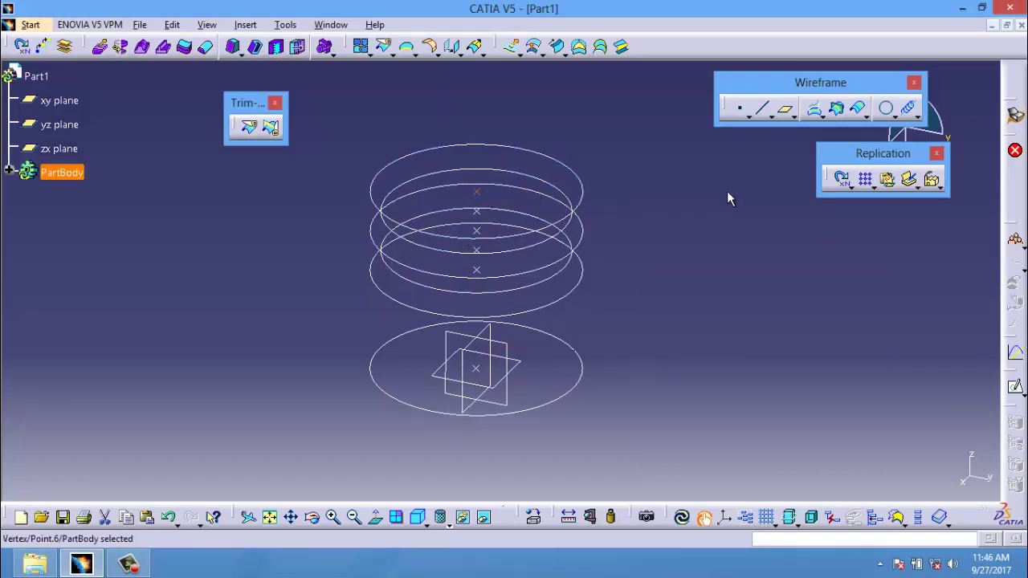
Add Point.7 20 mm higher with a 90 mm circle centred on it.
click(740, 110)
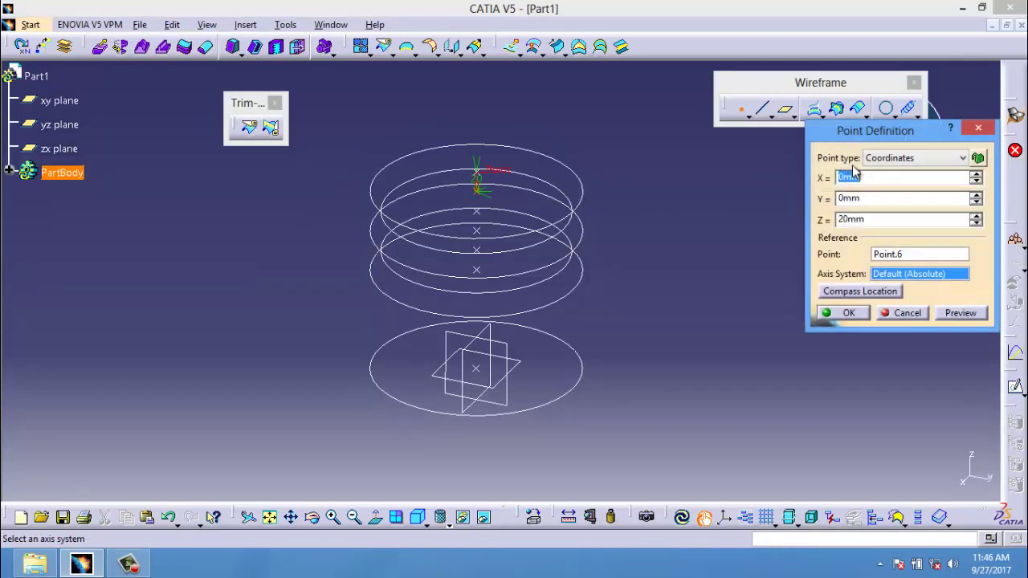
click(948, 318)
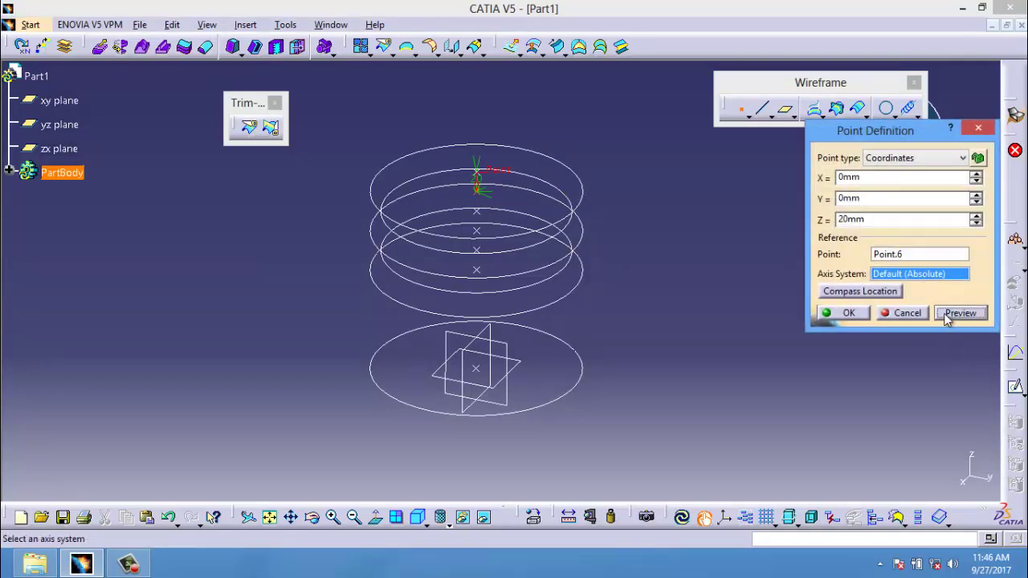
click(850, 315)
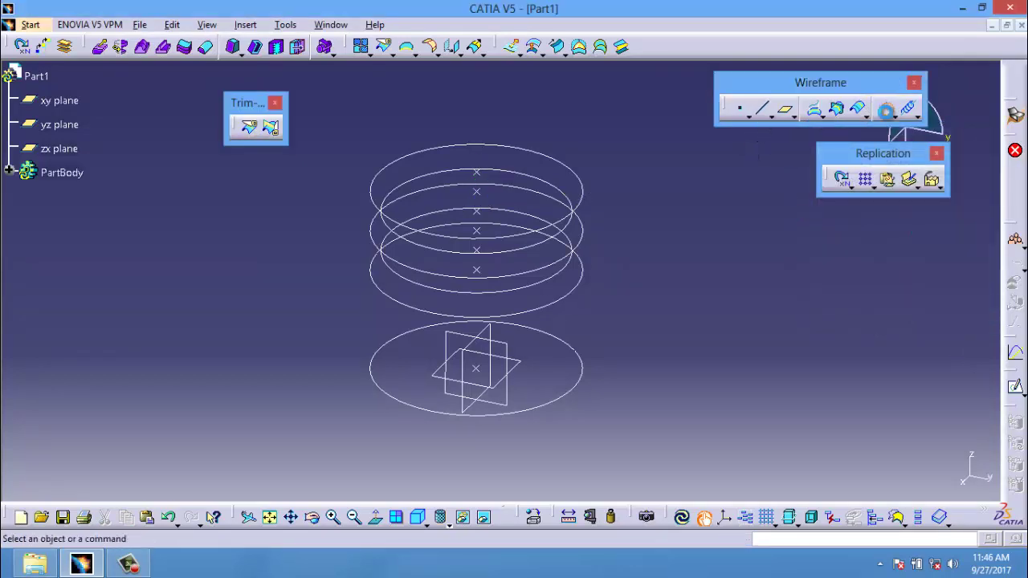
click(886, 110)
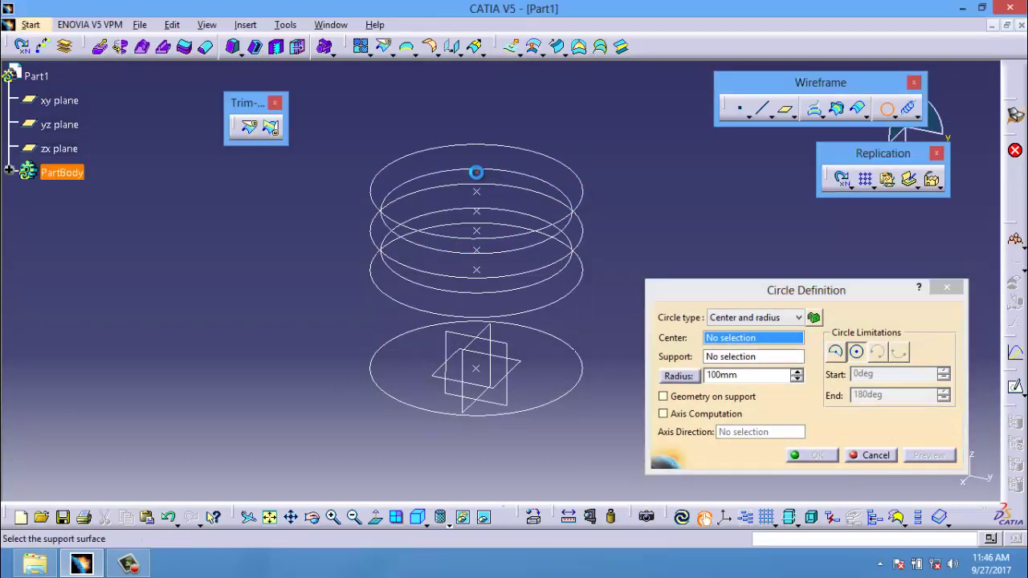
click(476, 173)
right_click(750, 356)
click(771, 86)
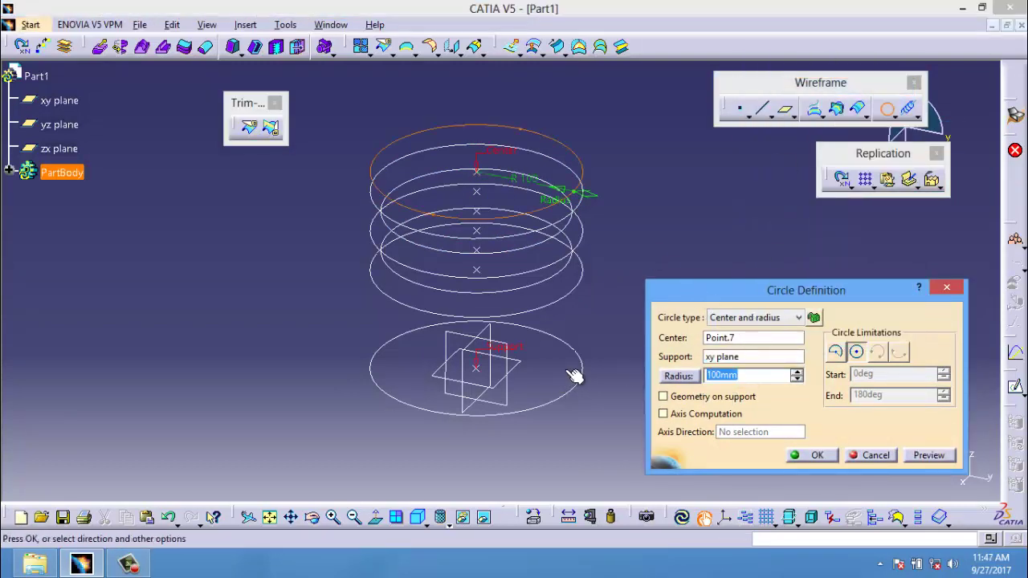
text(90)
click(931, 456)
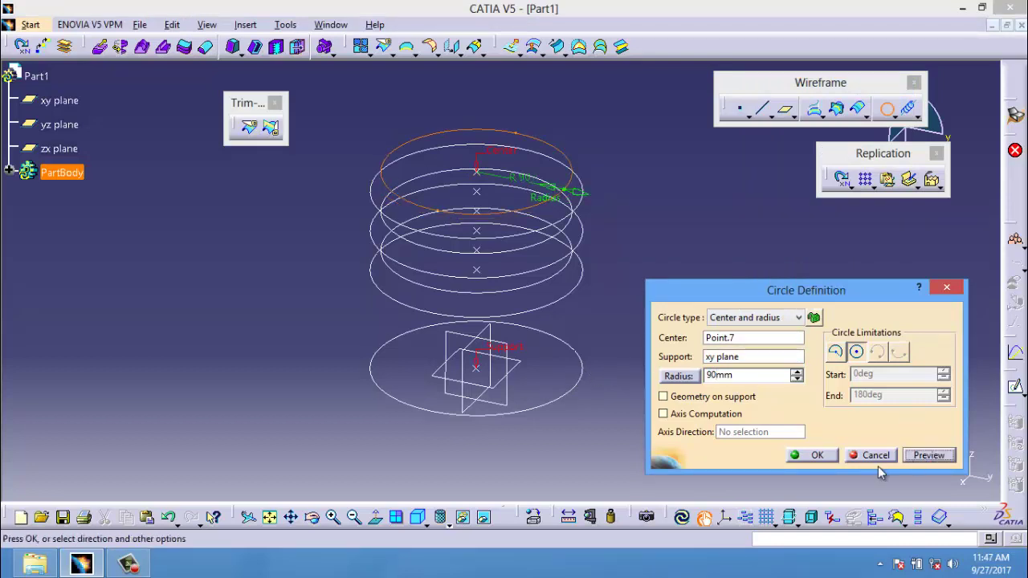
click(799, 456)
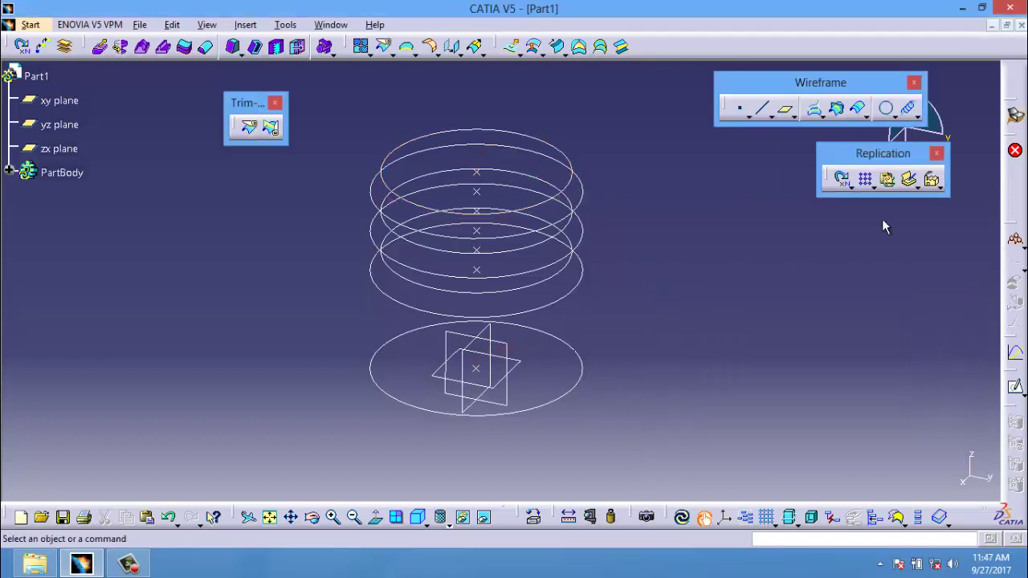
Draw the topmost 100 mm radius circle centred on Point.8.
click(477, 151)
text(100)
click(929, 456)
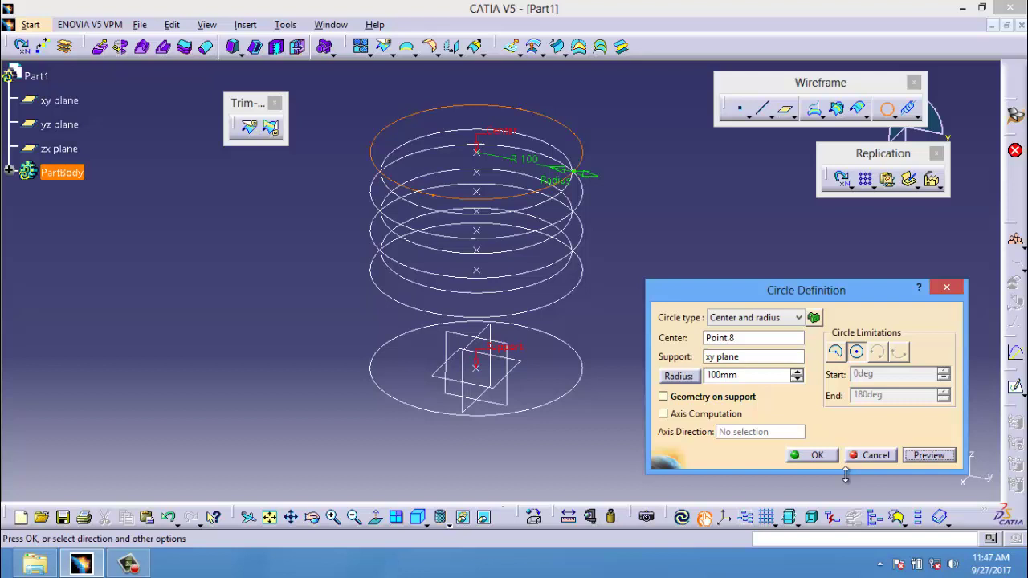
click(809, 455)
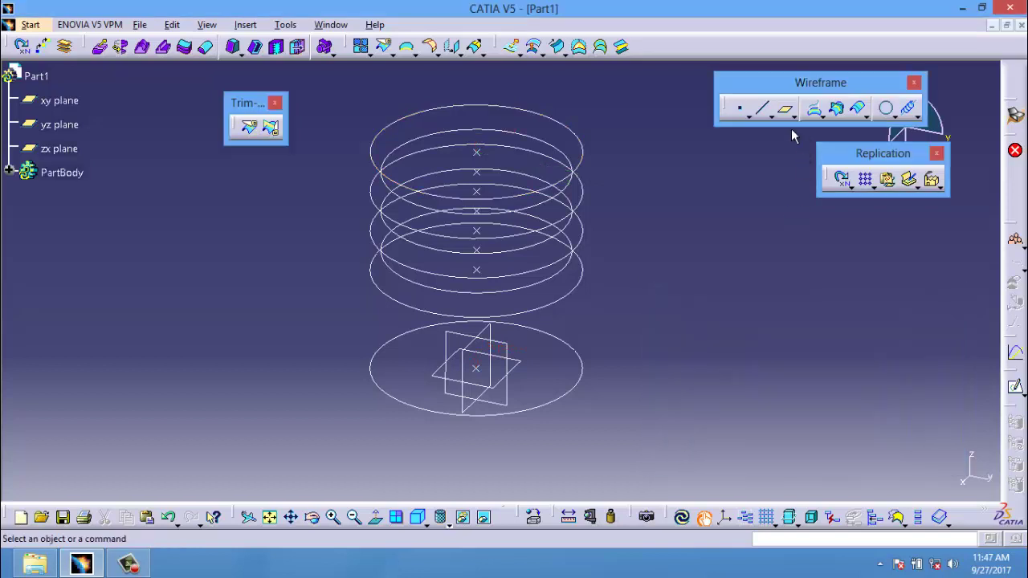
Loft a multi-sections surface through Circle.1 to Circle.8 in order, bottom to top.
click(600, 47)
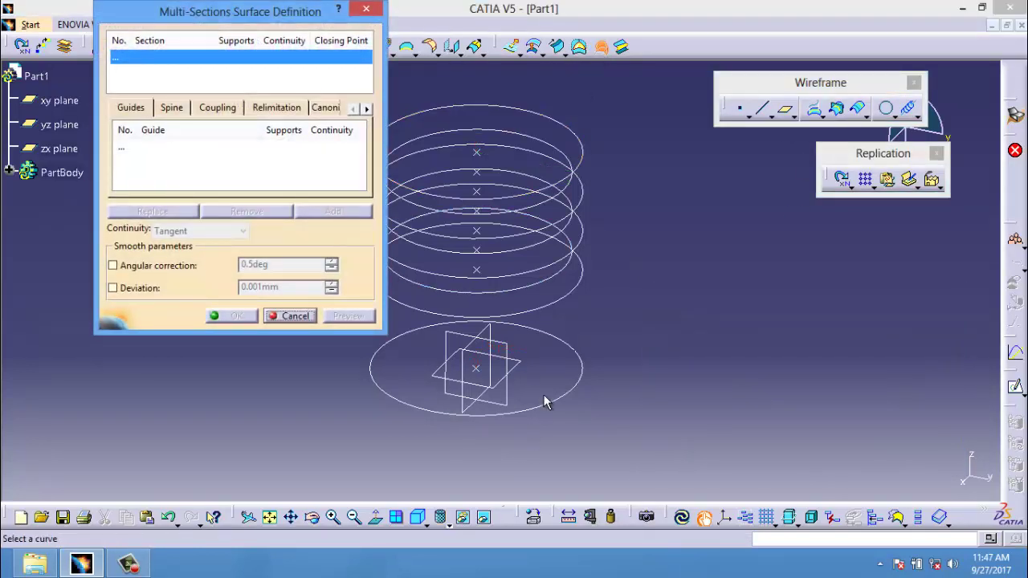
click(543, 404)
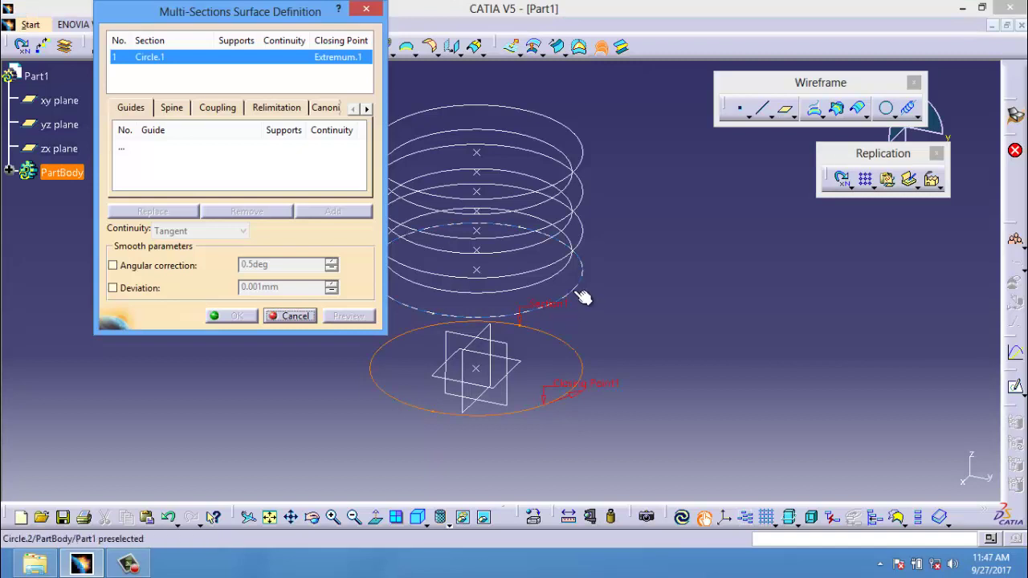
click(579, 295)
click(549, 280)
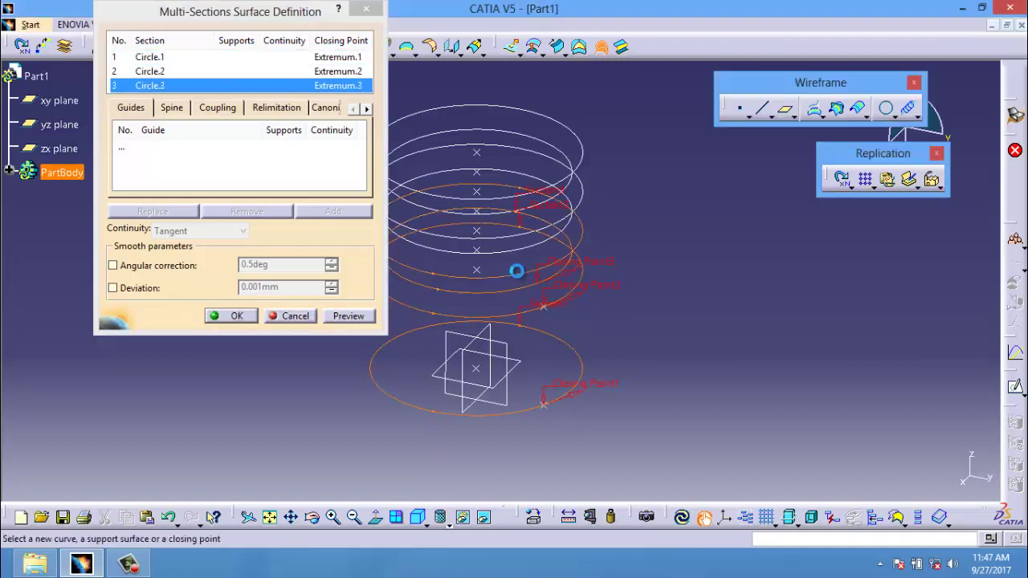
click(514, 250)
click(502, 233)
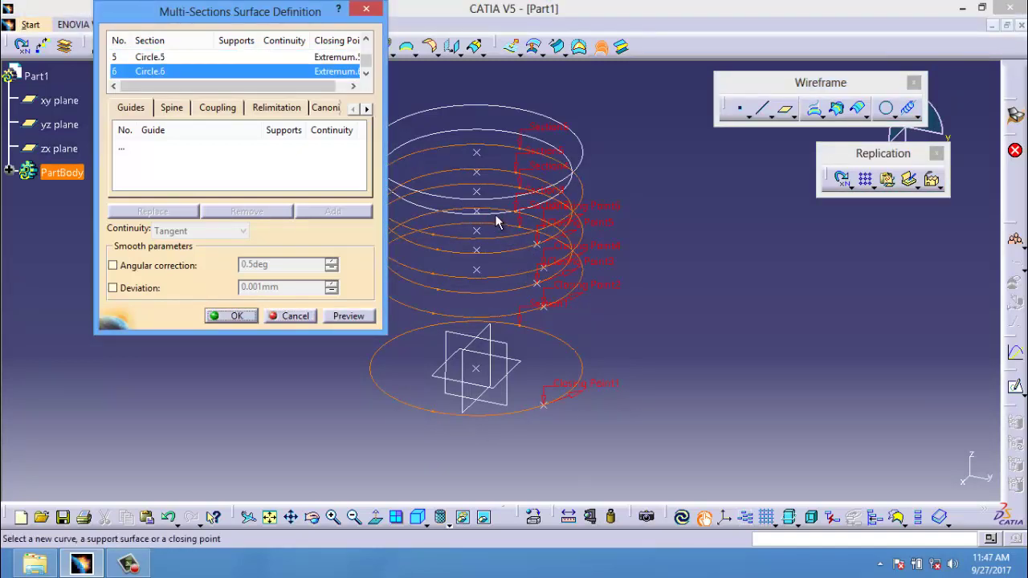
click(492, 213)
click(514, 202)
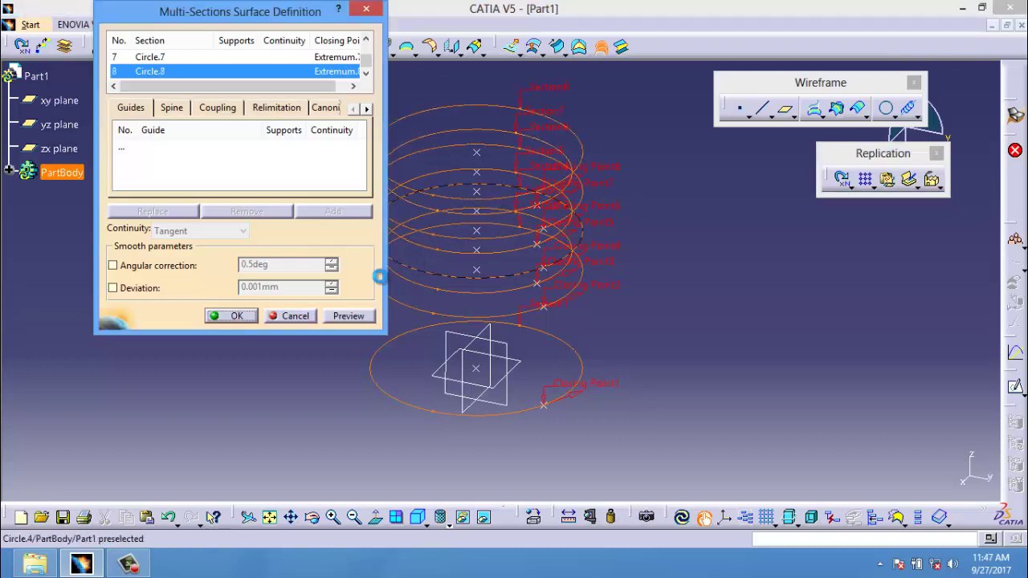
click(344, 316)
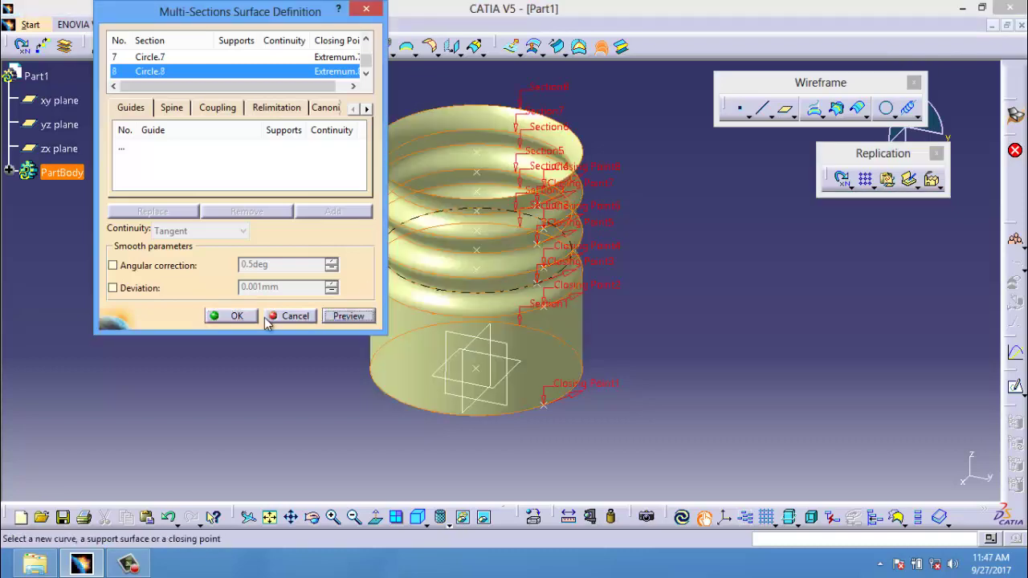
click(233, 316)
middle_drag(553, 314, 558, 446)
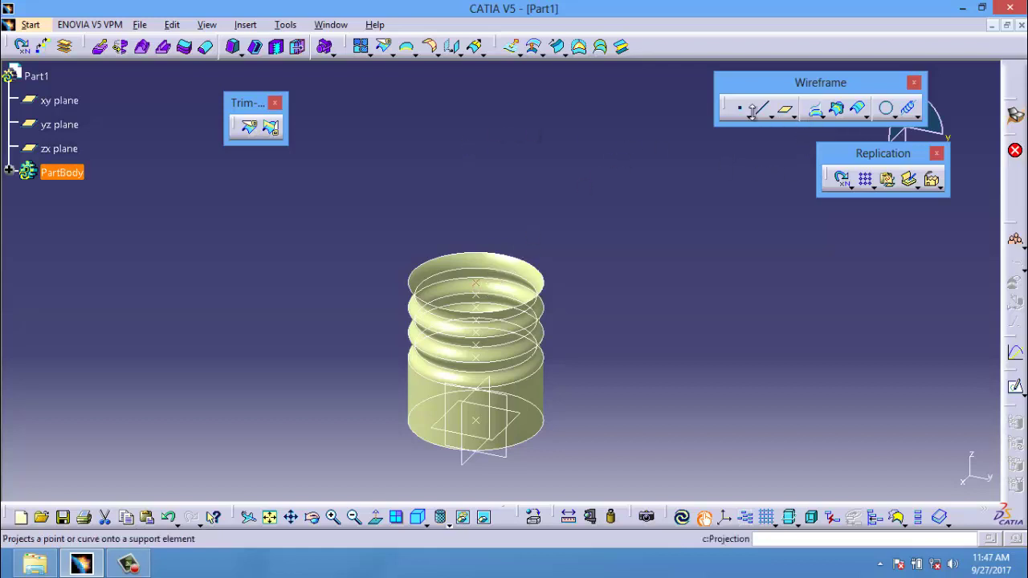
Create a point 100 mm above the body and a 90 mm circle on it.
click(740, 107)
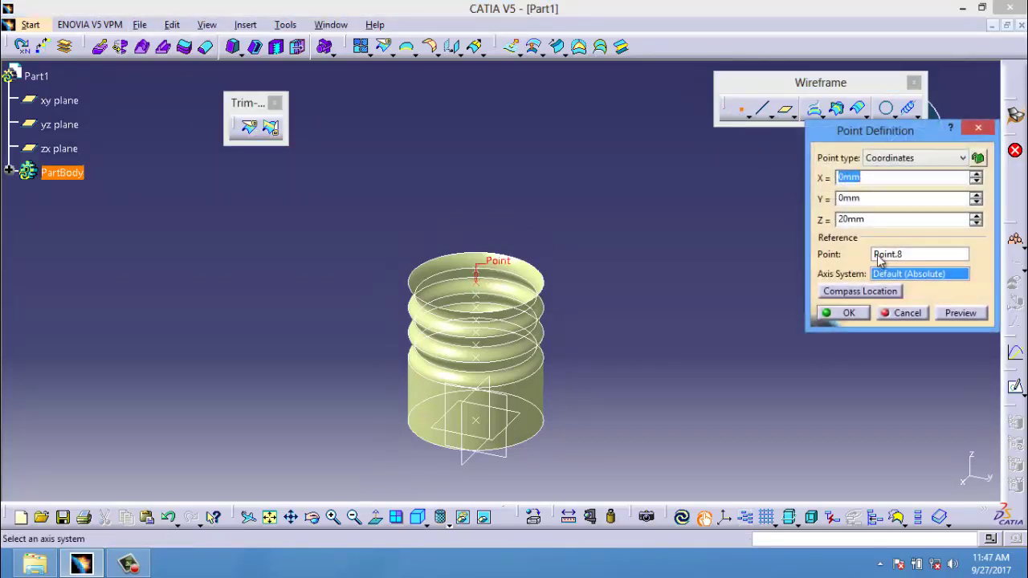
double_click(873, 219)
text(100)
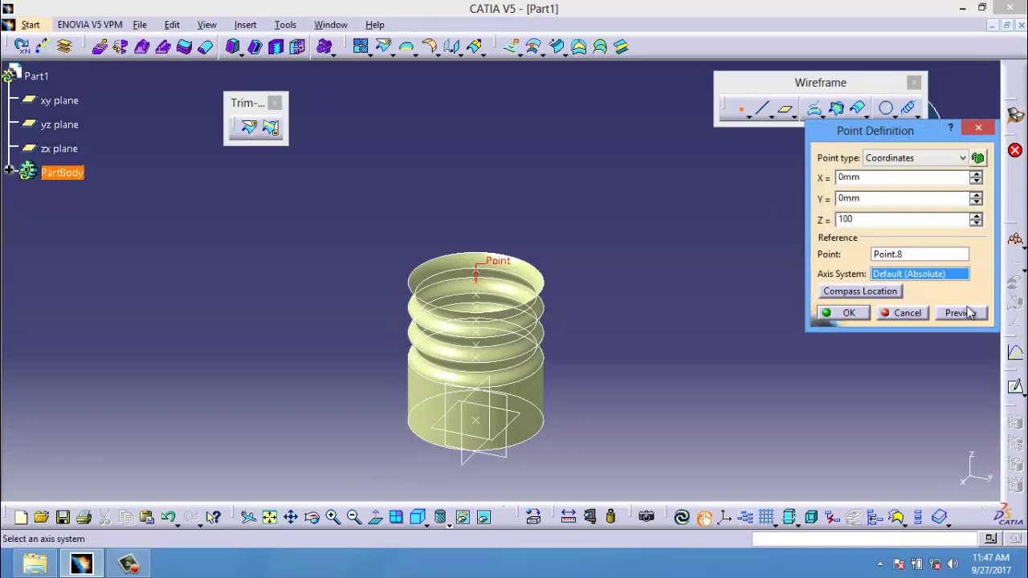
click(961, 313)
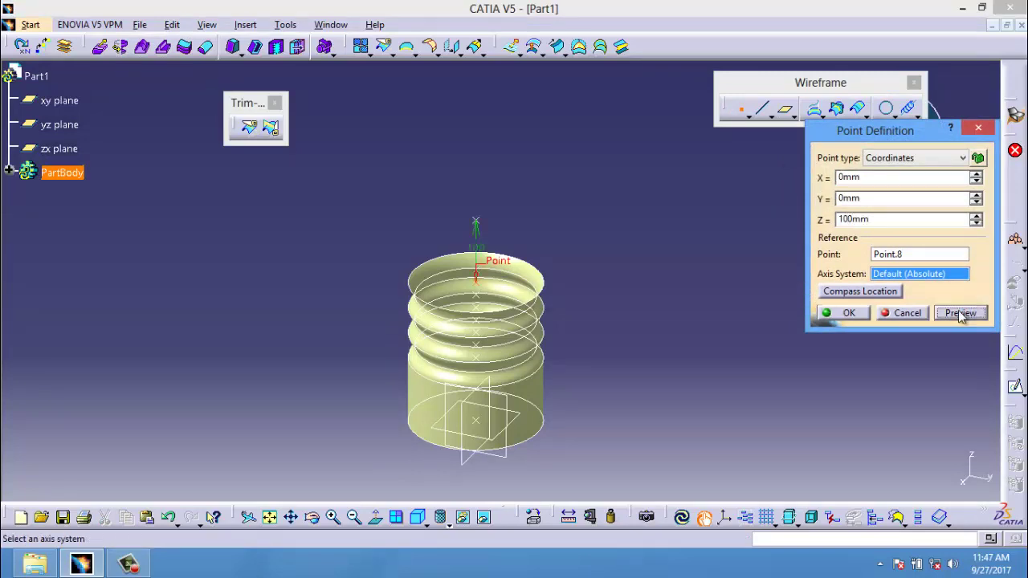
click(843, 313)
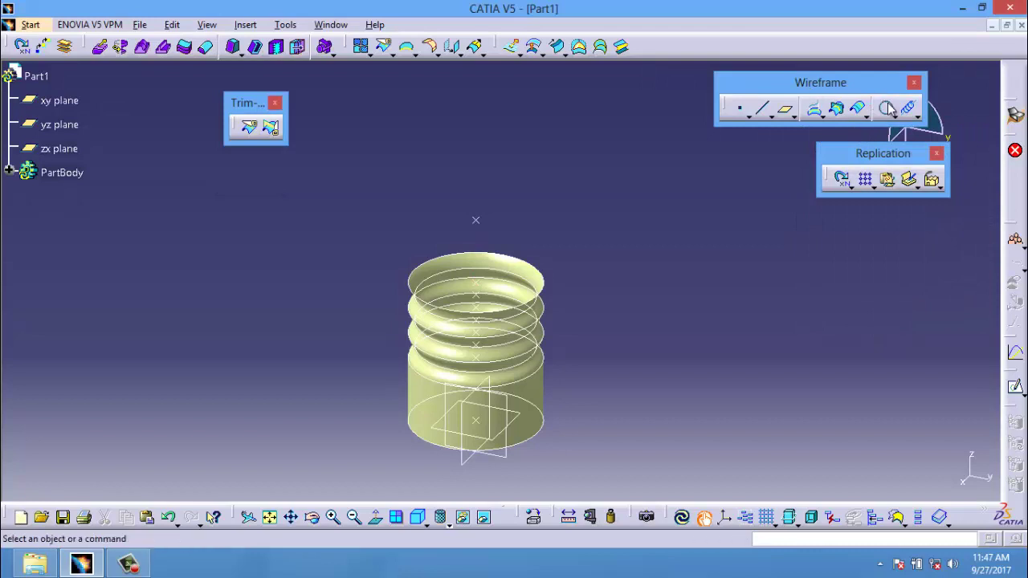
click(476, 220)
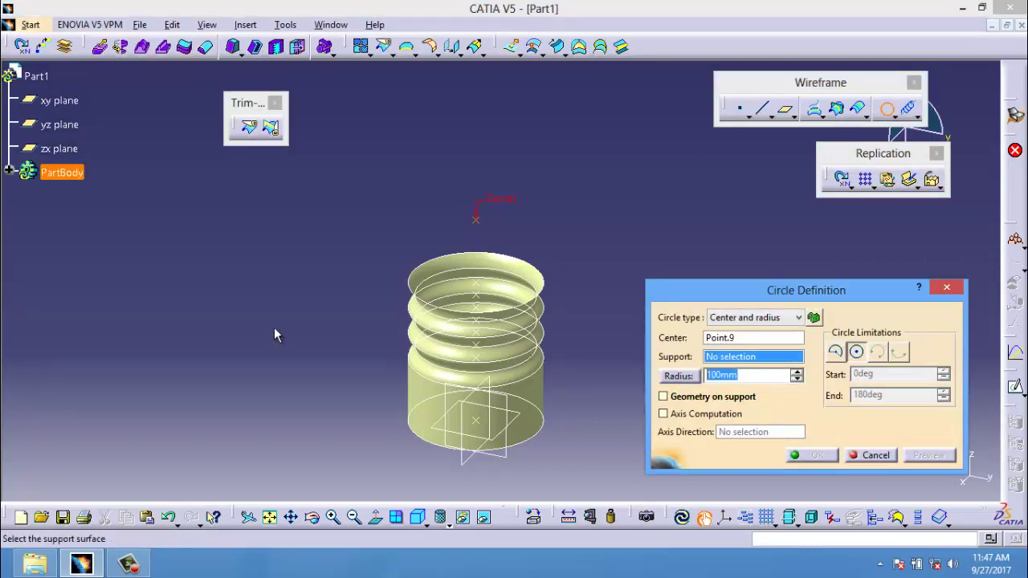
text(90)
right_click(743, 358)
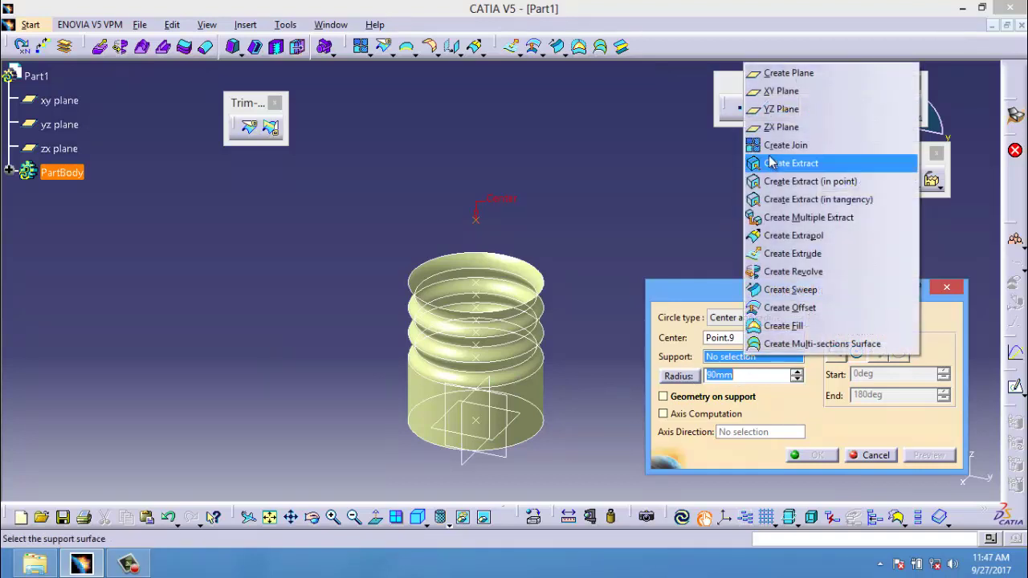
click(775, 90)
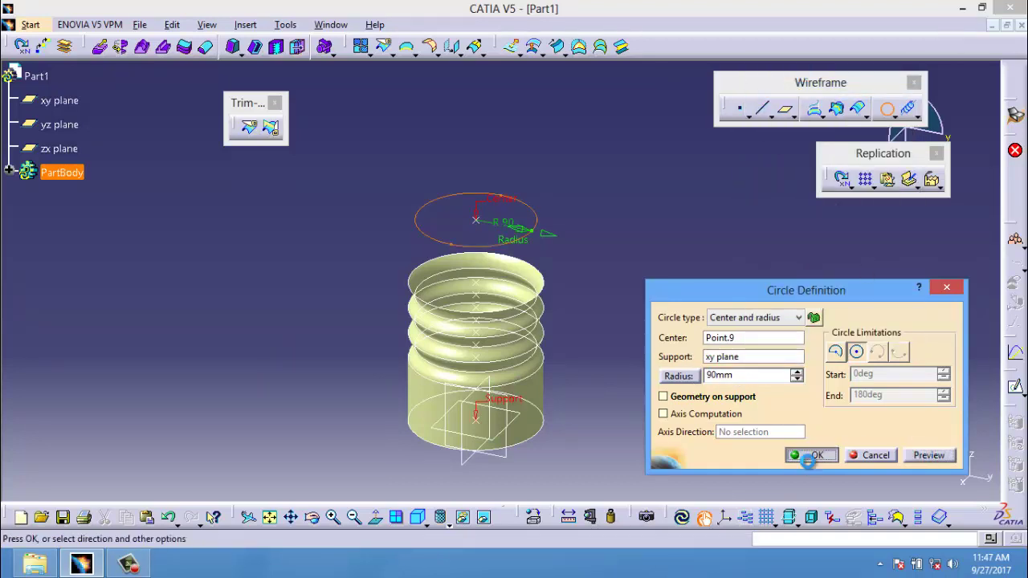
click(807, 455)
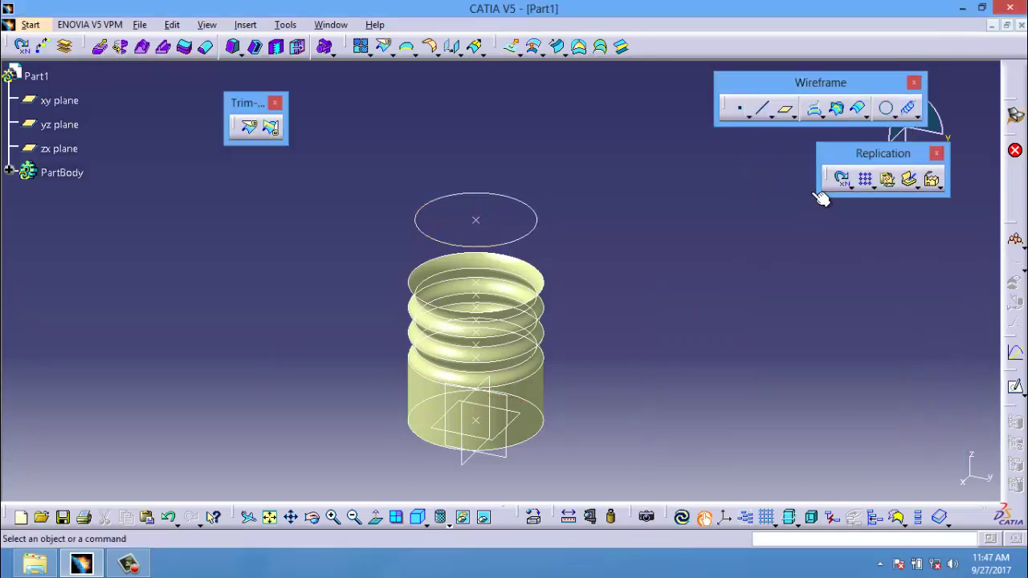
Add Point.10 100 mm higher with a 100 mm radius circle on the xy plane.
click(739, 109)
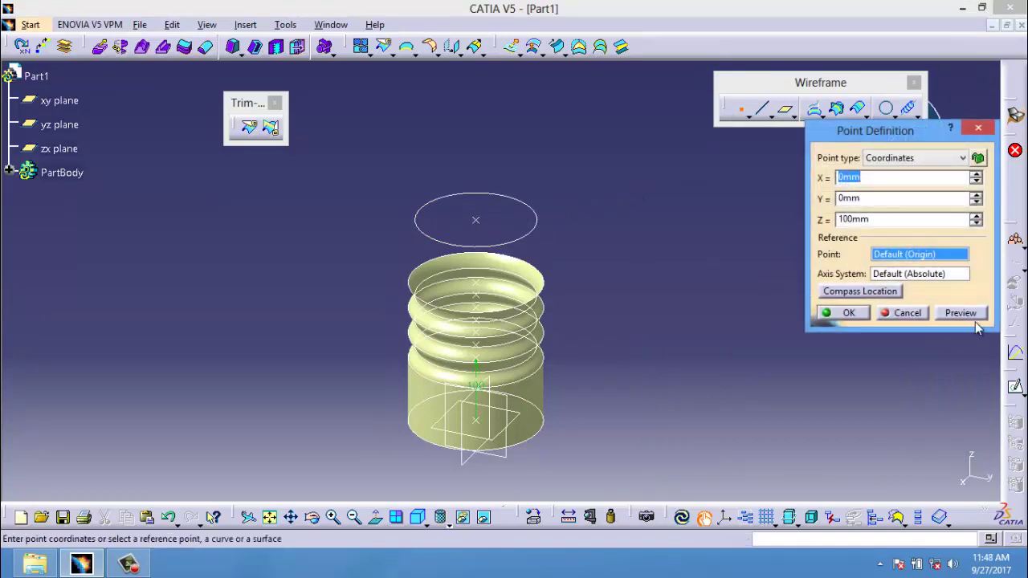
click(849, 312)
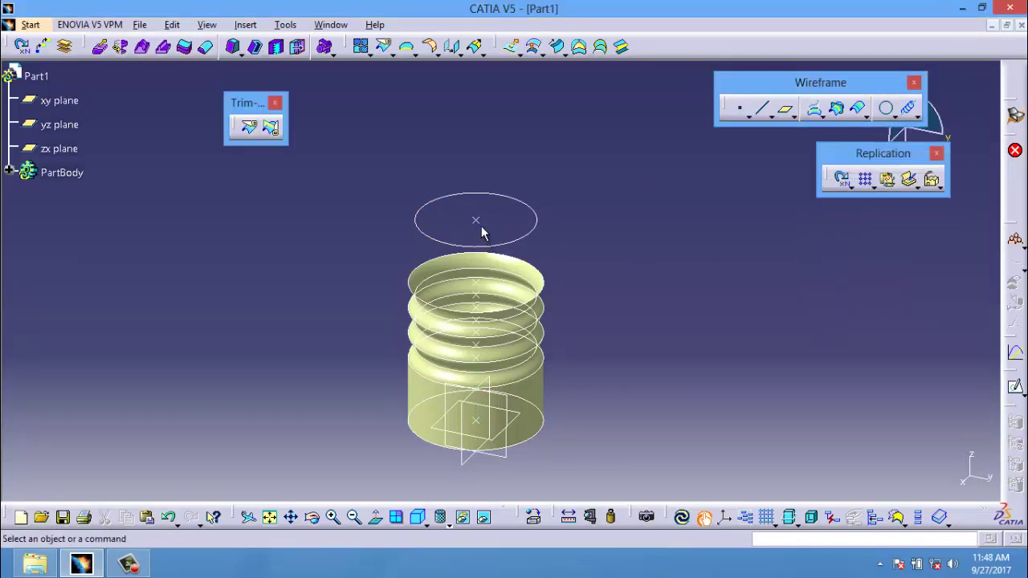
click(739, 109)
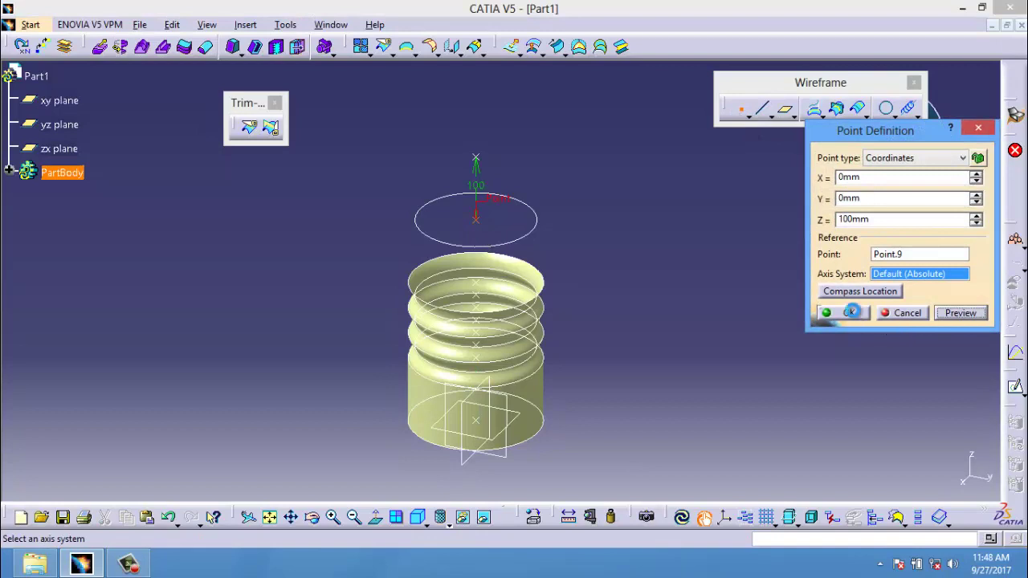
click(851, 313)
click(887, 109)
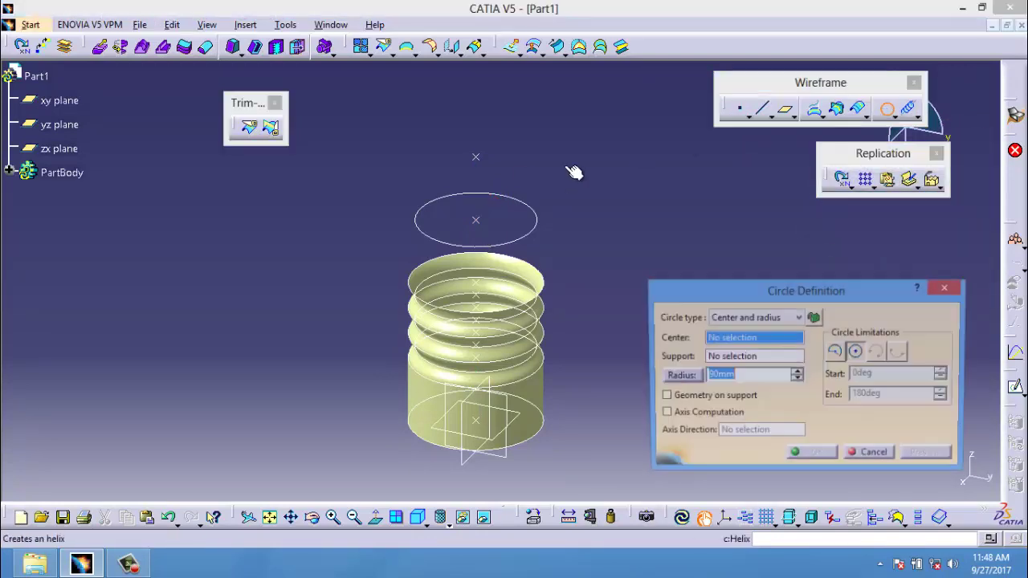
click(475, 157)
text(100)
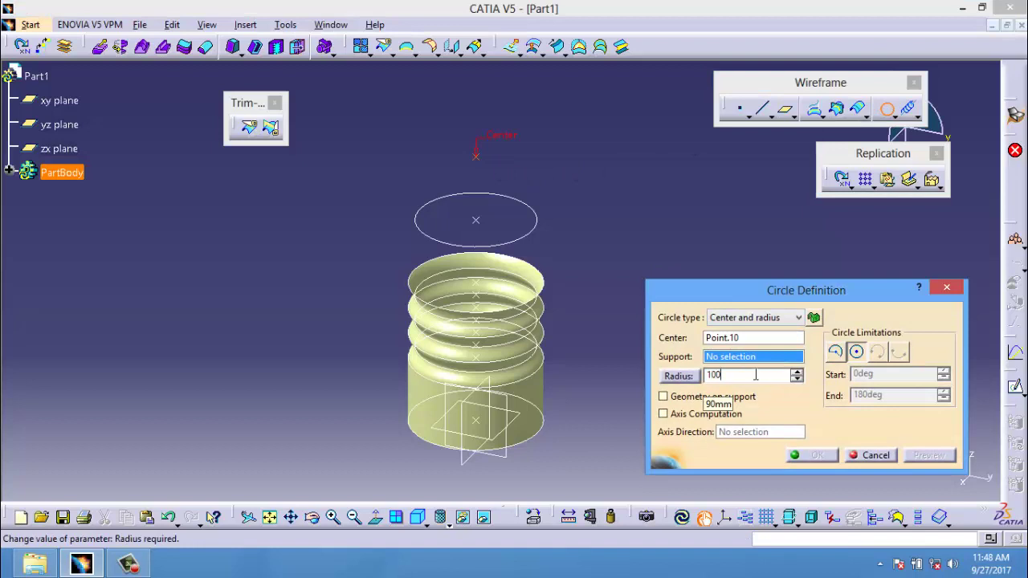
click(721, 355)
right_click(765, 361)
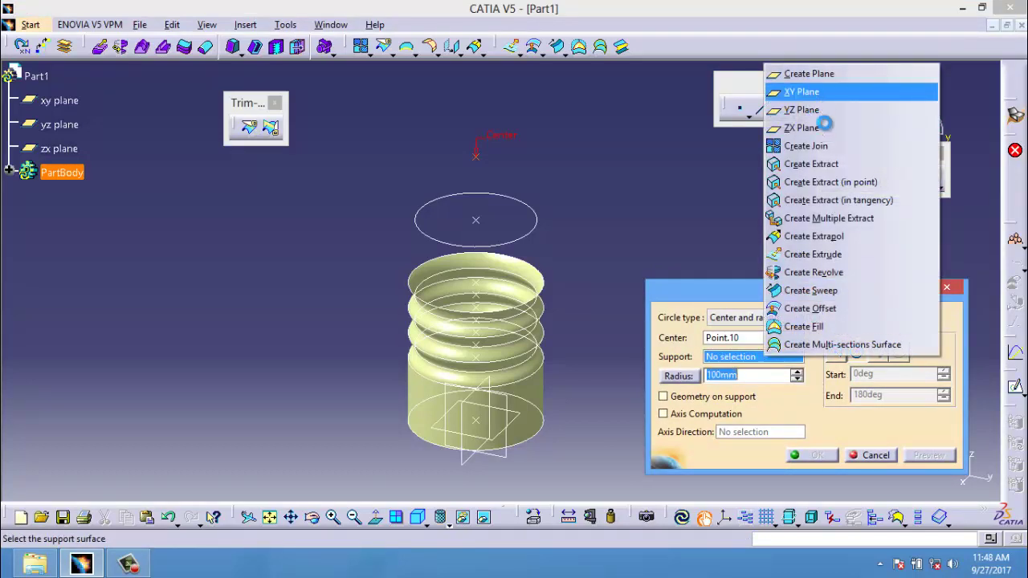
click(827, 91)
click(817, 455)
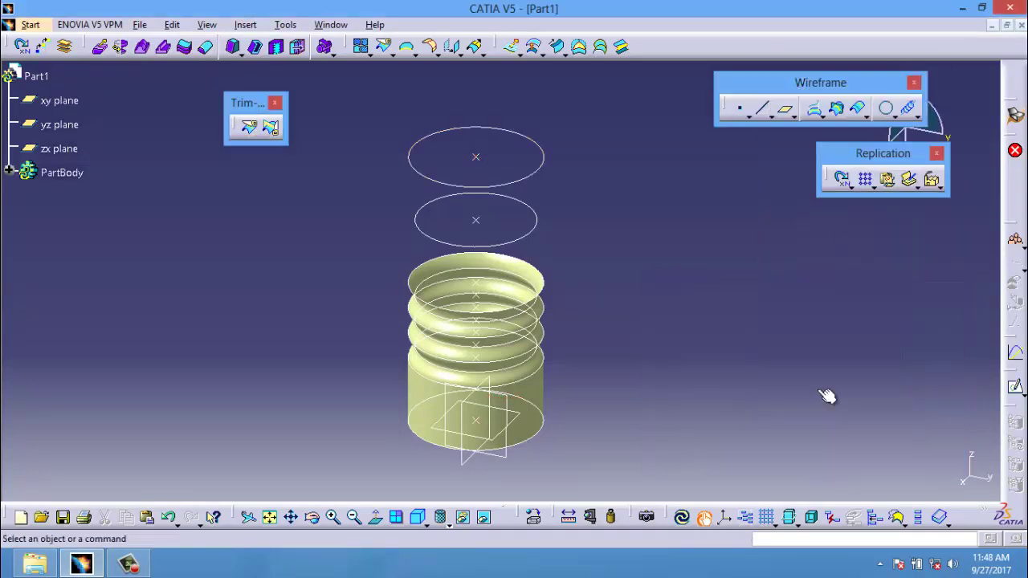
click(601, 47)
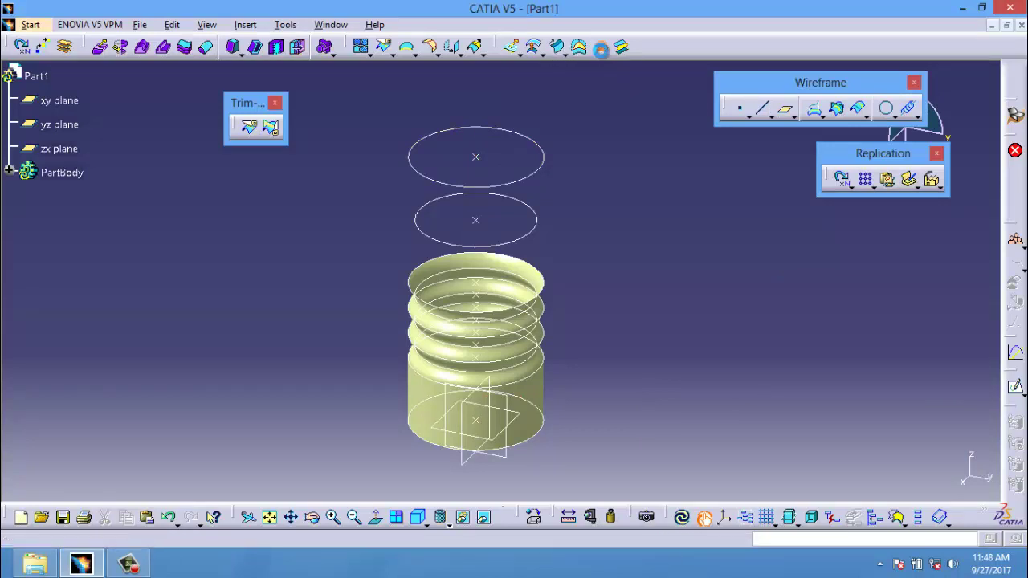
click(543, 273)
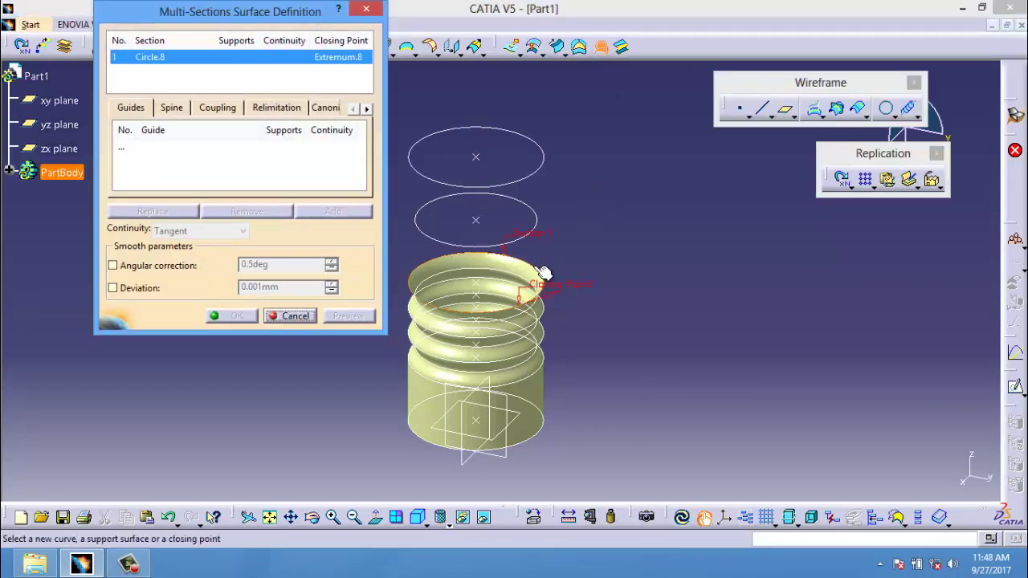
click(518, 238)
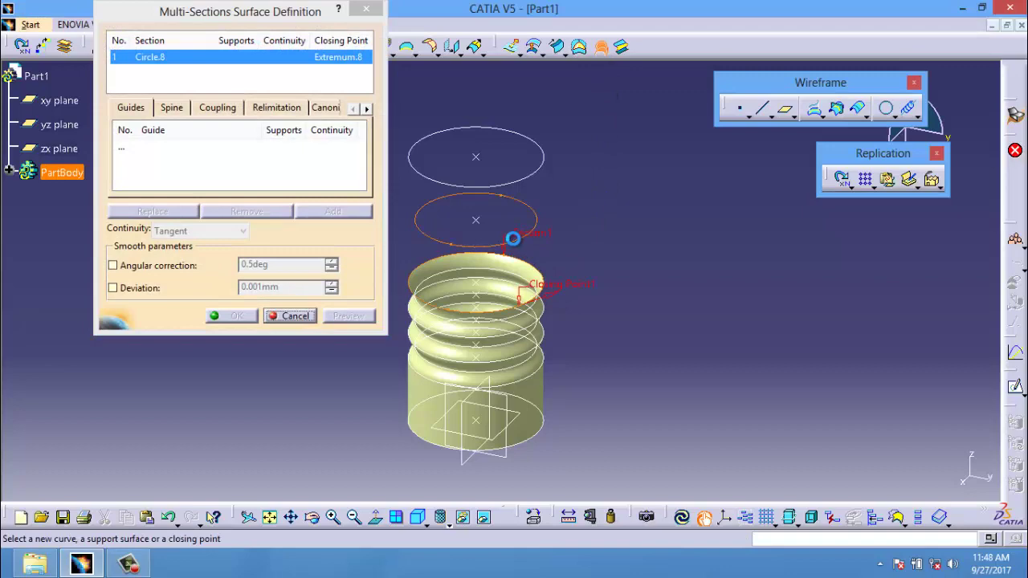
click(522, 183)
click(347, 316)
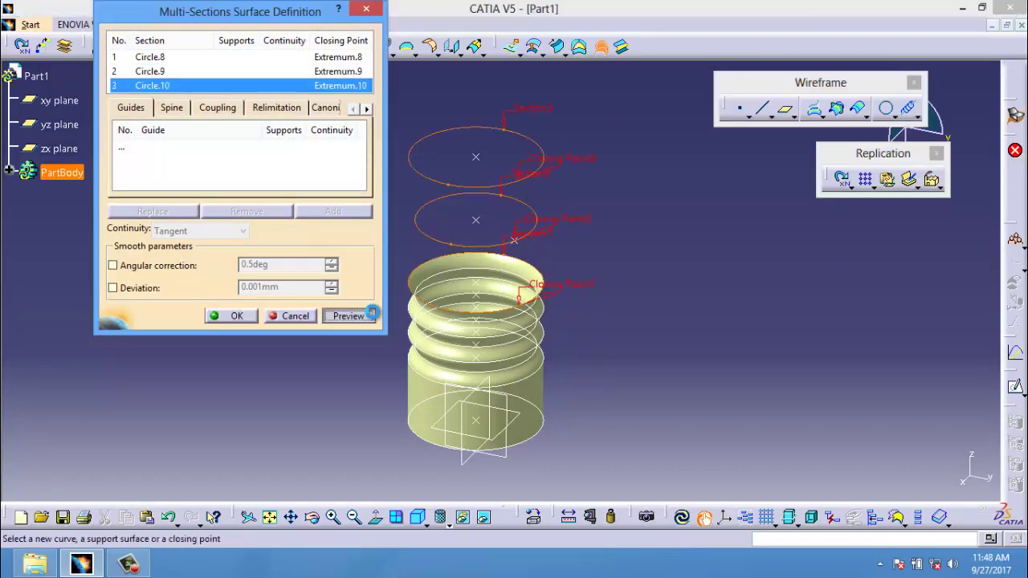
click(237, 316)
mouse_move(686, 220)
ctrl+middle_down()
mouse_move(687, 275)
mouse_move(667, 338)
ctrl+middle_up()
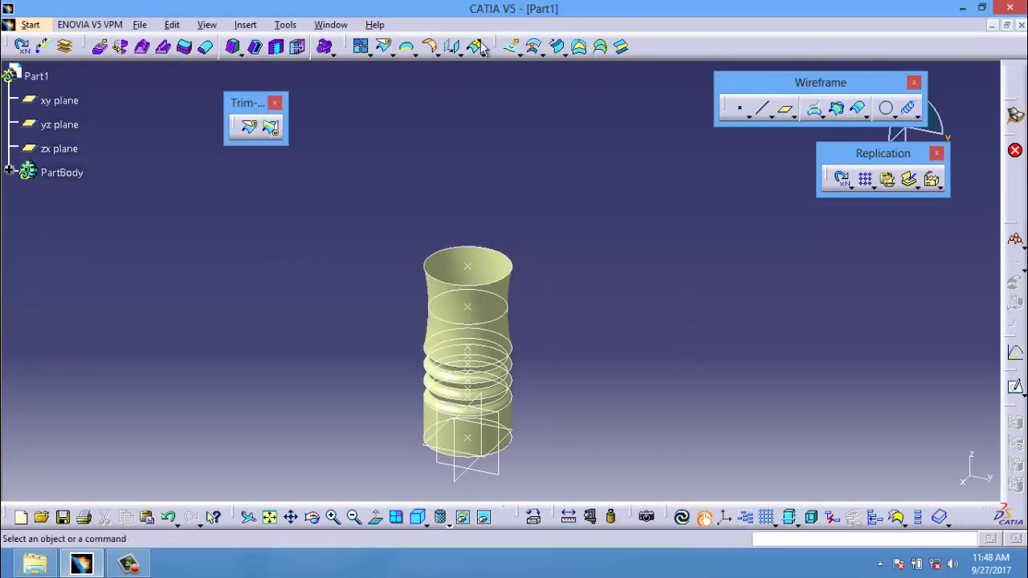
Create Point.11 at Z = 20 mm above the bottle's top centre point.
click(467, 266)
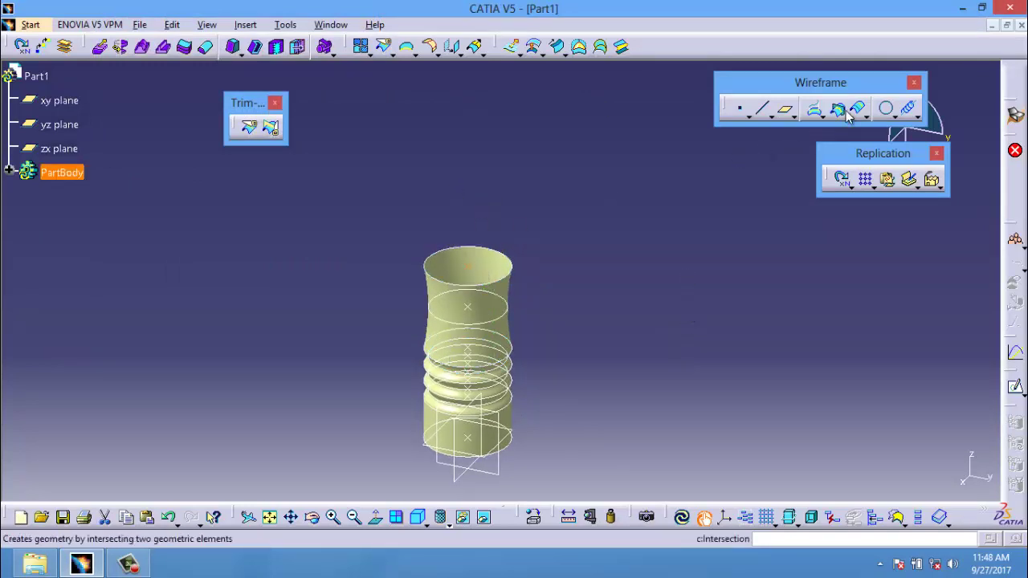
click(739, 108)
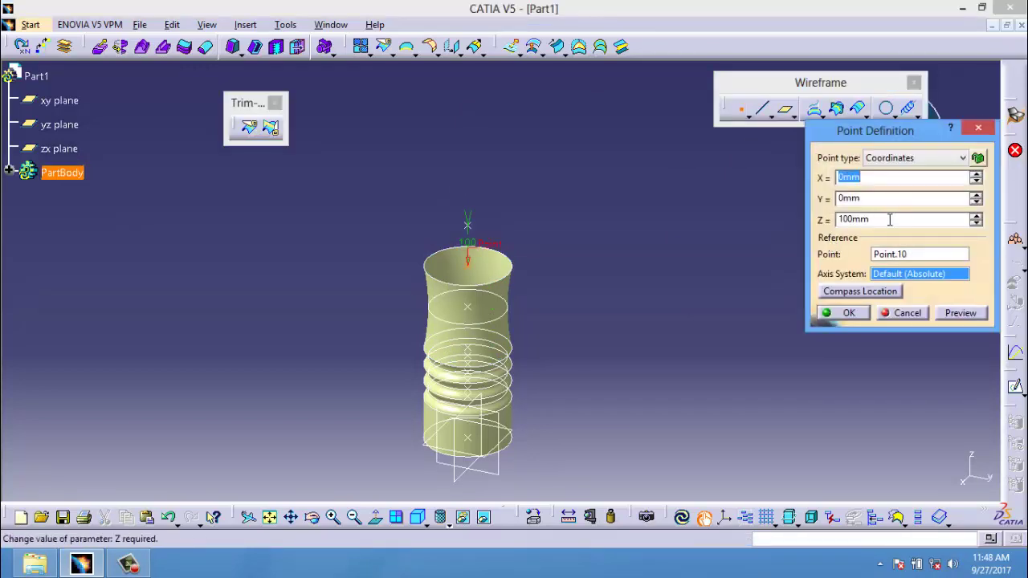
click(889, 220)
text(20)
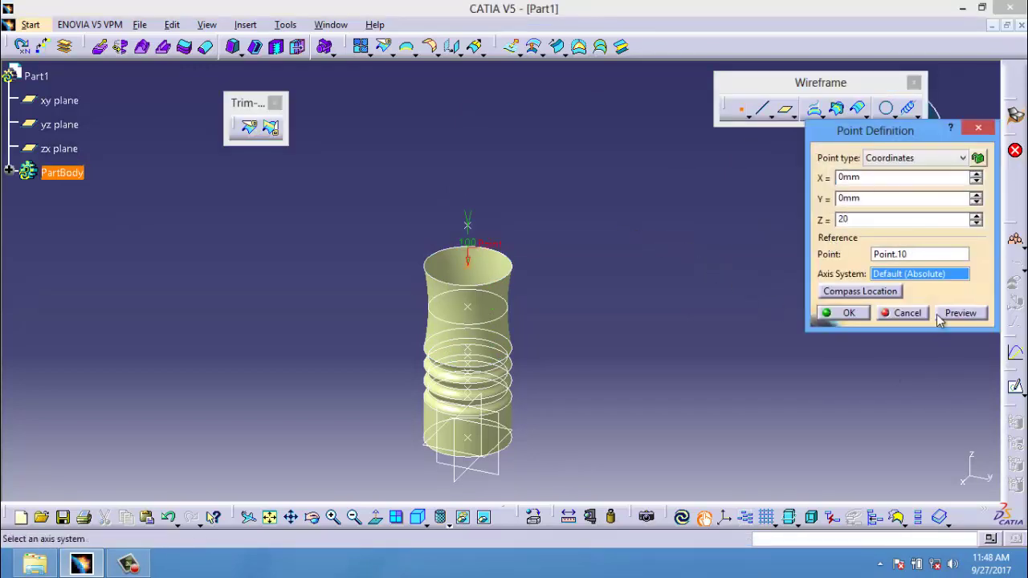
click(953, 313)
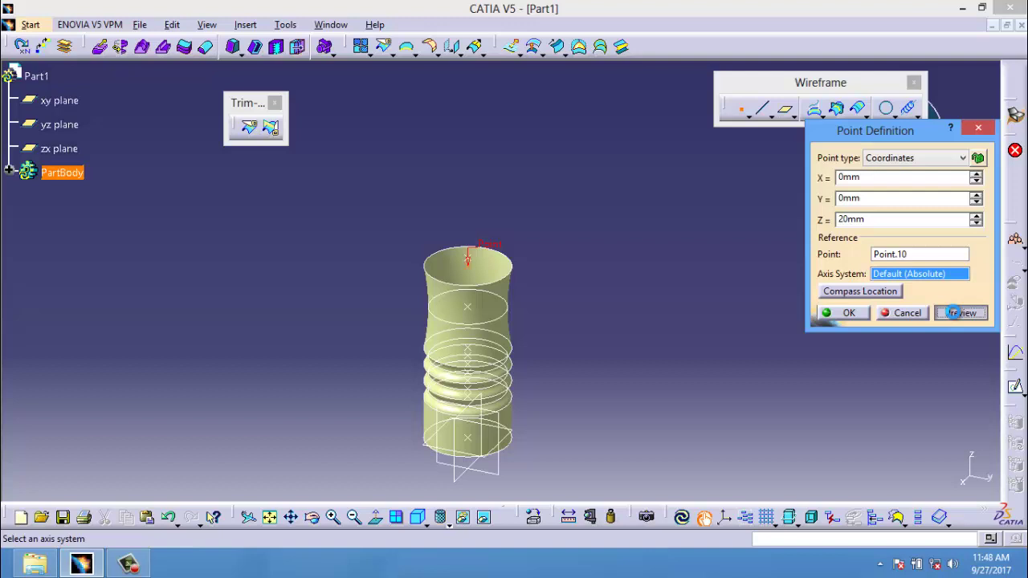
click(856, 315)
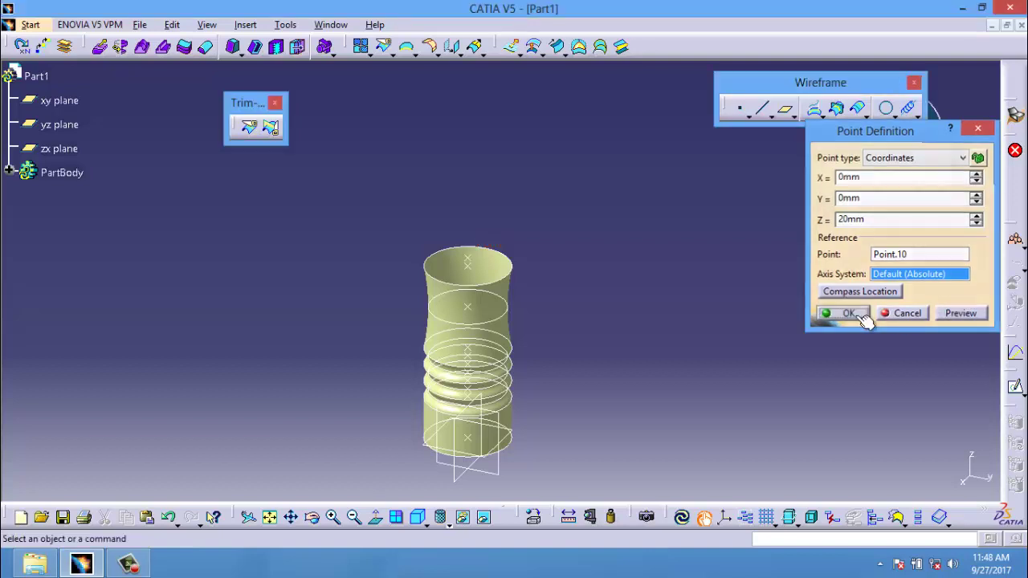
Draw a 100 mm radius circle centred on Point.11 on the xy plane.
click(888, 114)
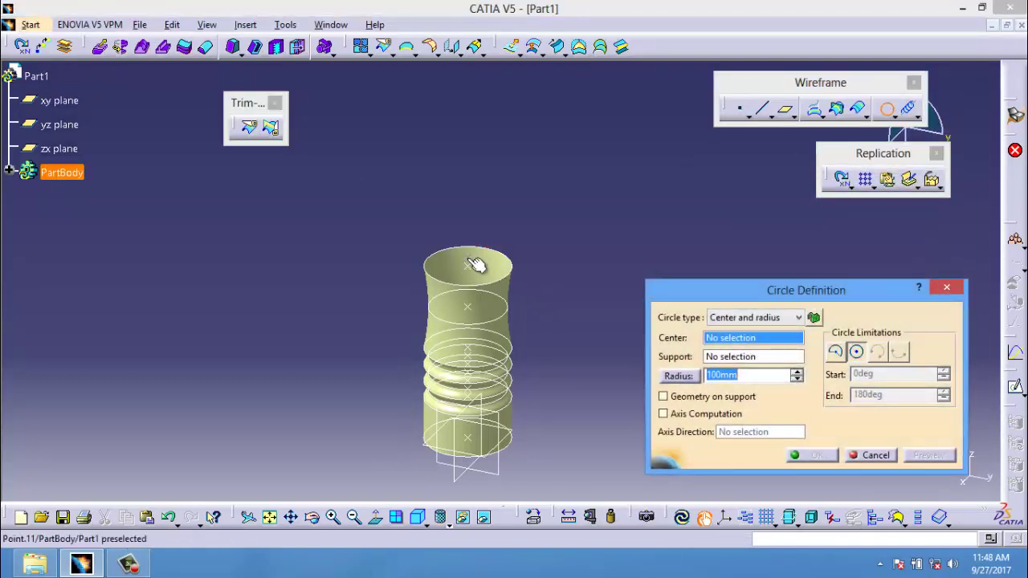
click(478, 266)
middle_drag(560, 285, 543, 198)
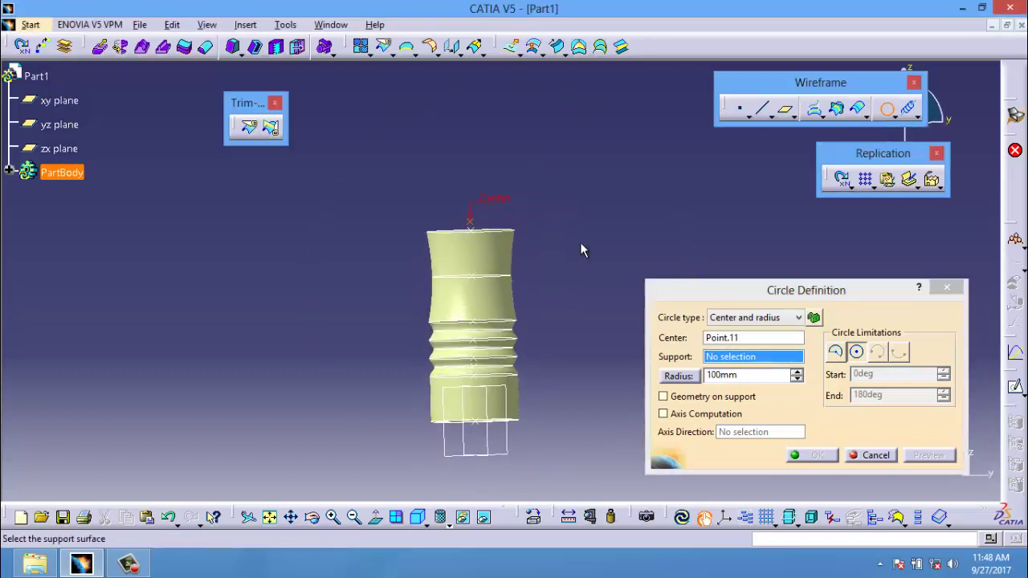
right_click(775, 360)
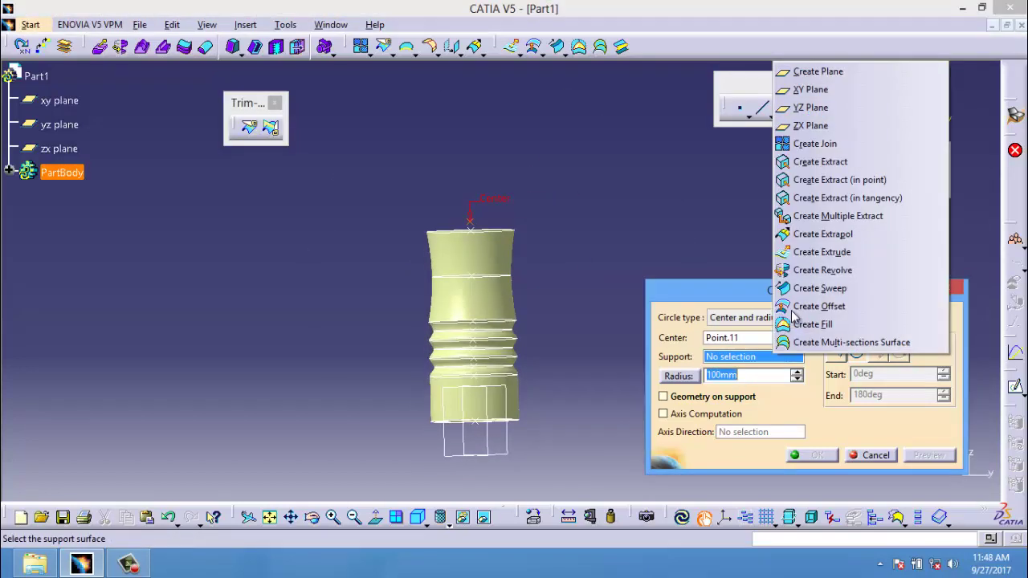
click(823, 95)
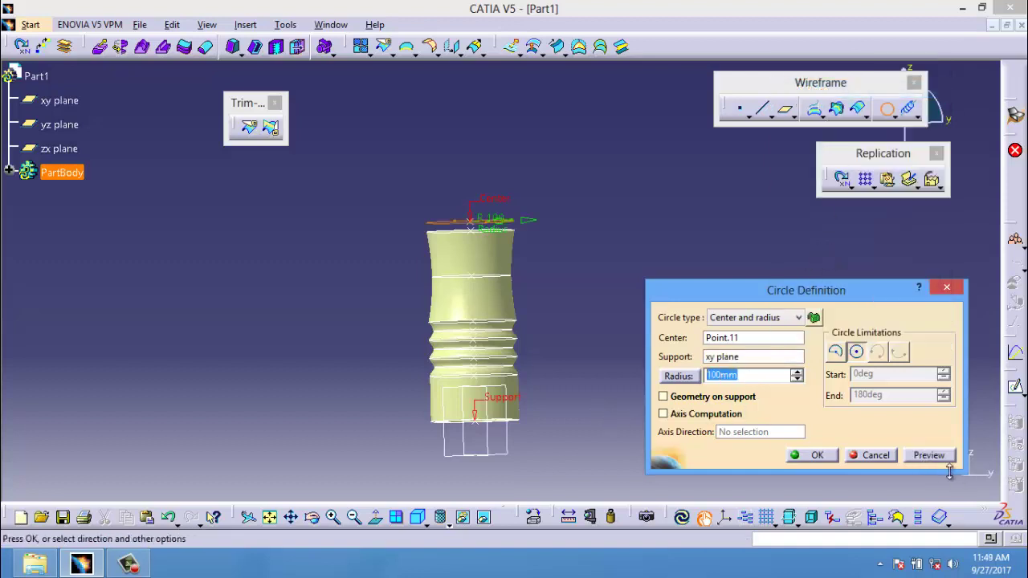
click(809, 455)
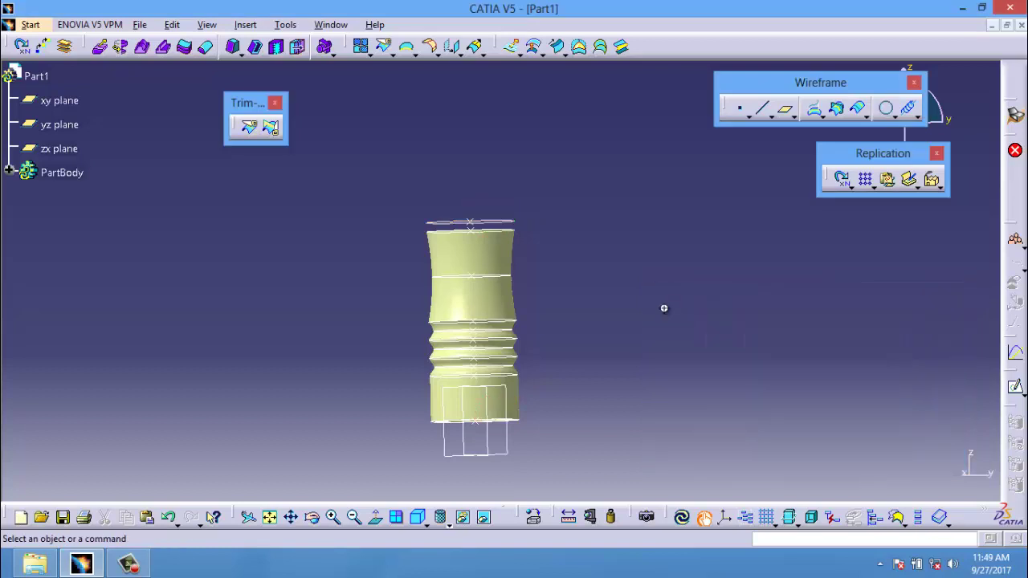
middle_drag(665, 343, 624, 360)
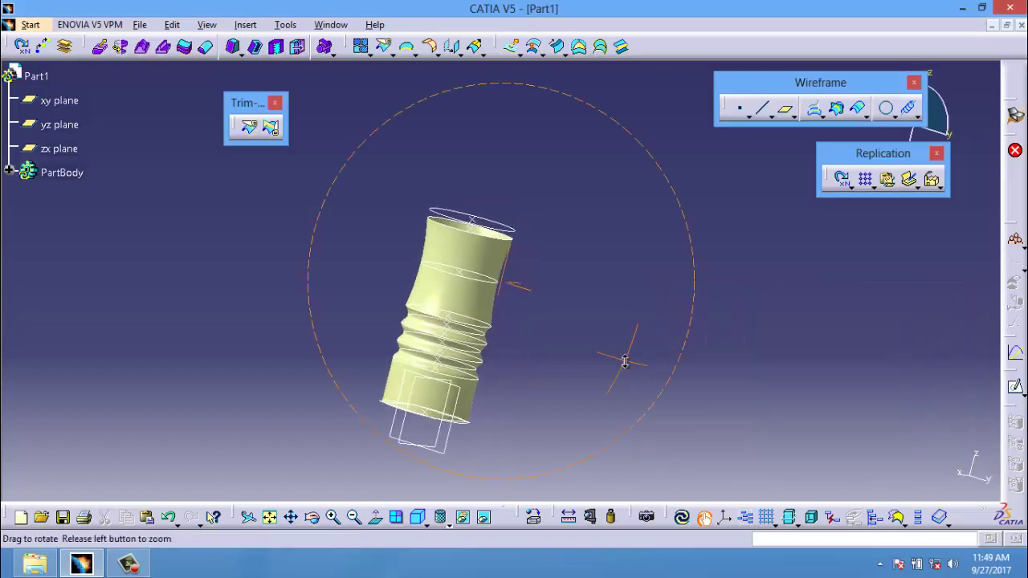
Create Point.12 20 mm above Point.11.
click(472, 219)
middle_drag(576, 198, 523, 276)
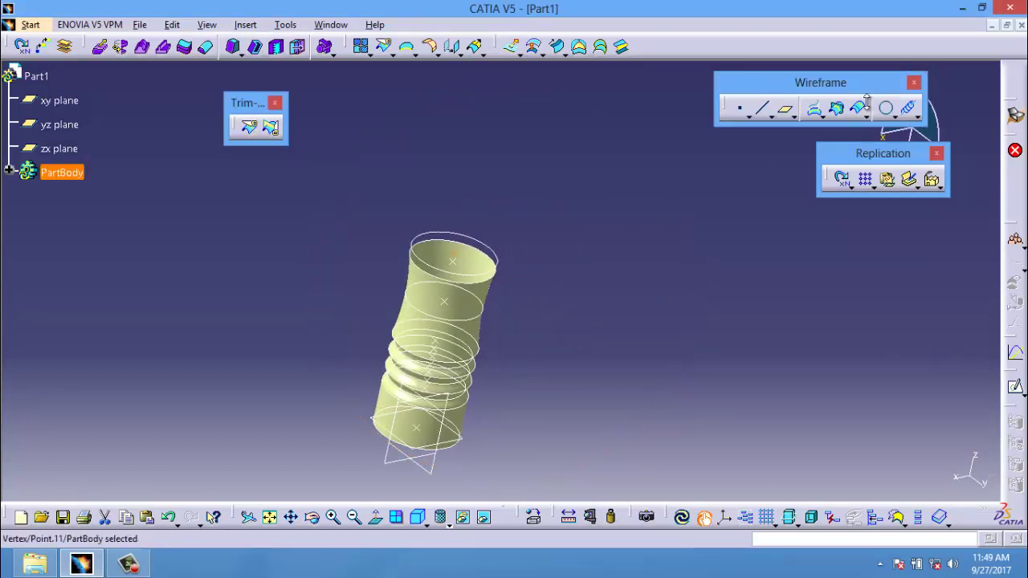
click(744, 111)
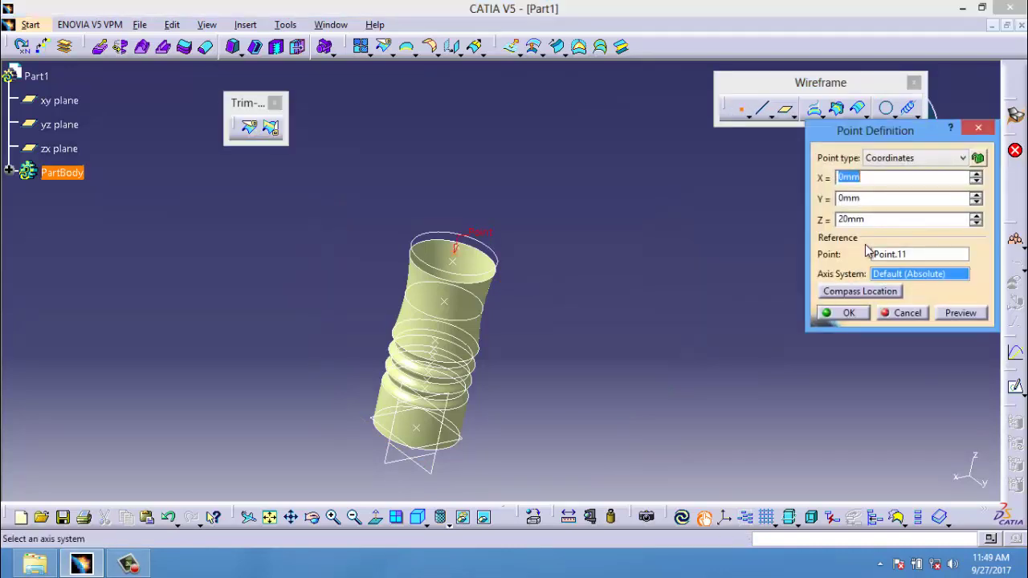
click(959, 315)
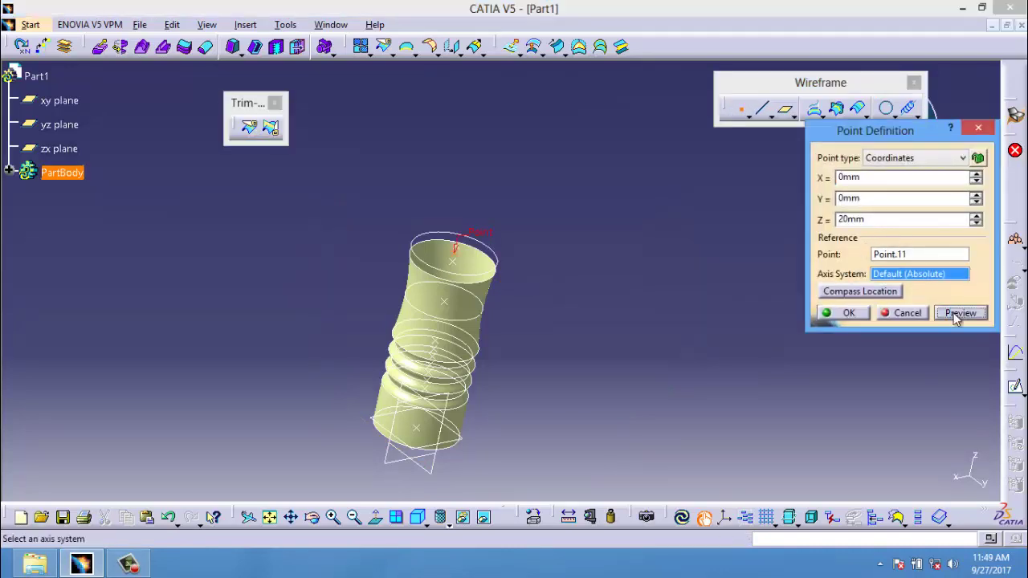
click(849, 313)
Draw a 90 mm circle on Point.12, then begin a multi-sections surface.
middle_drag(319, 340, 548, 245)
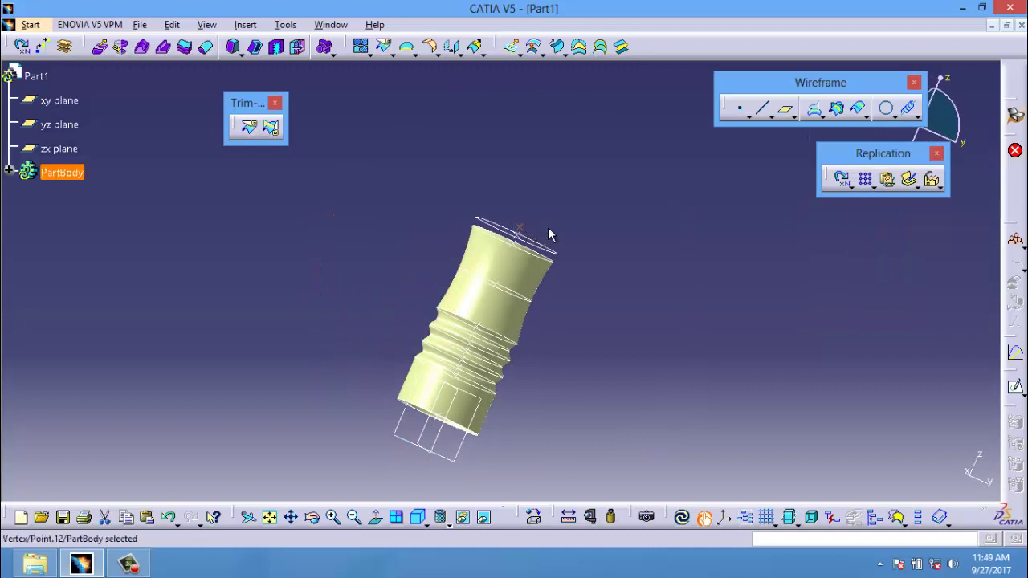
click(886, 108)
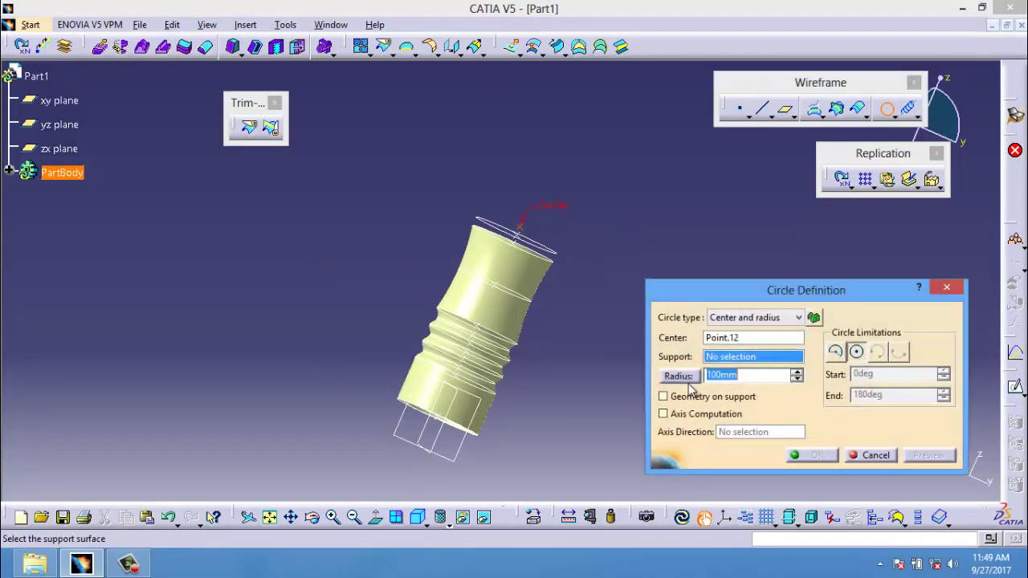
right_click(764, 363)
click(791, 95)
text(90)
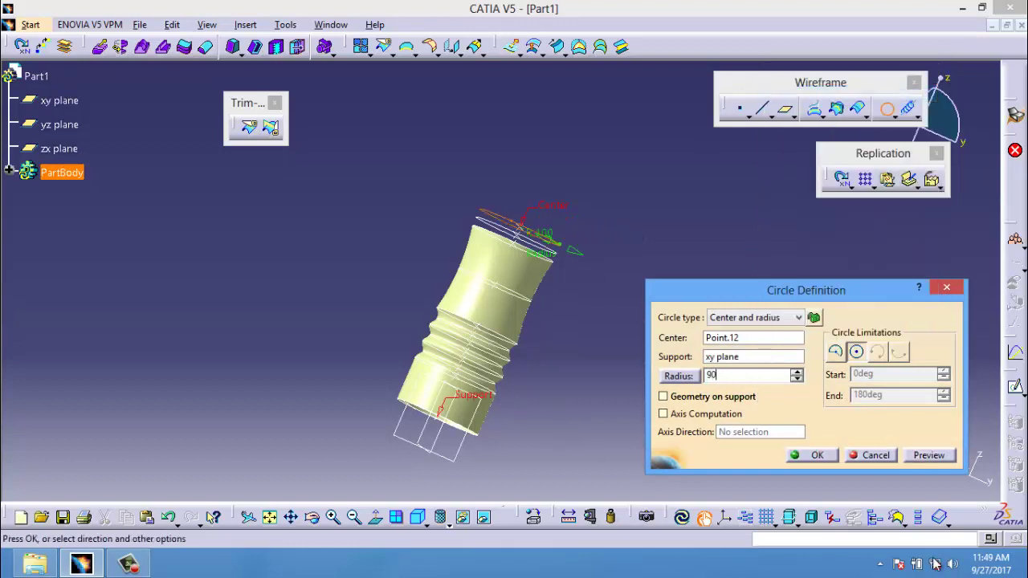
click(931, 457)
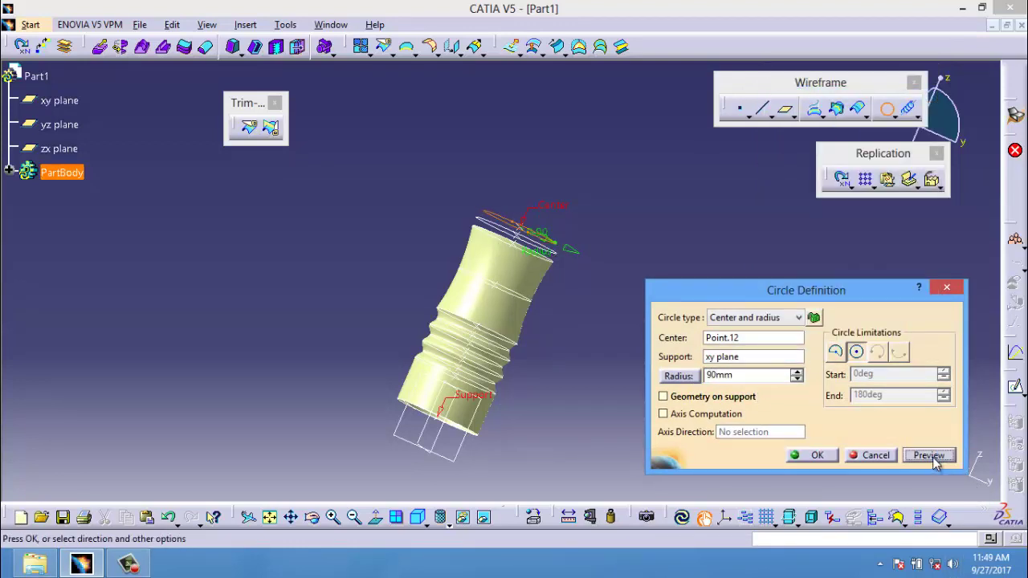
click(815, 456)
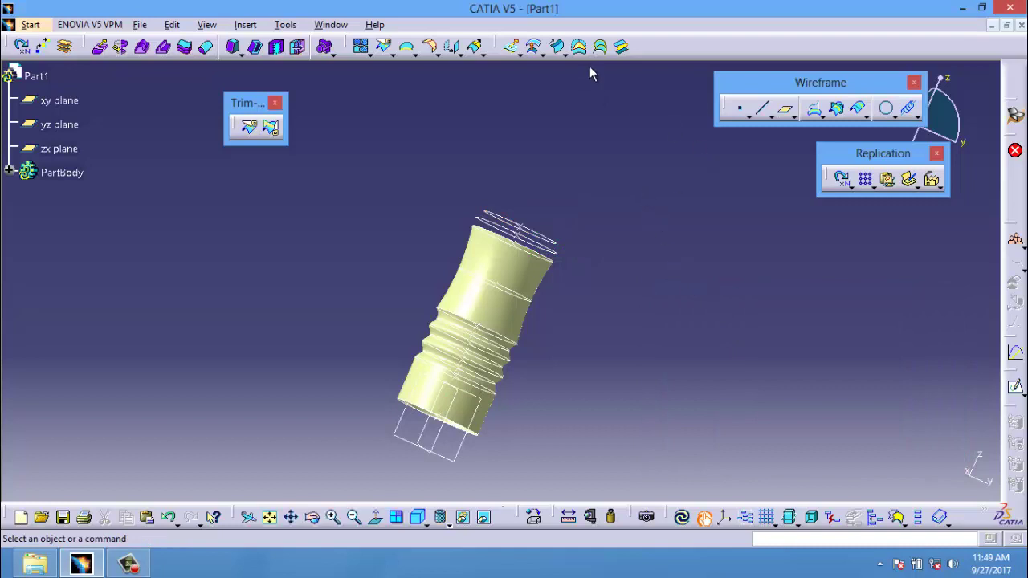
click(600, 46)
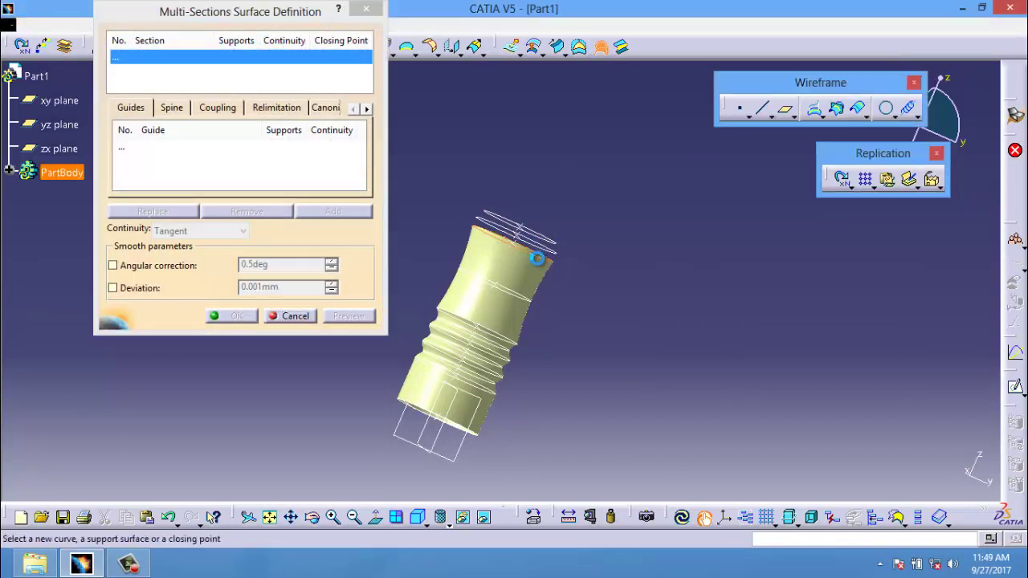
Loft a surface through Circle.10, Circle.11 and Circle.12 to cap the bottle with a rim.
click(537, 257)
click(523, 224)
click(520, 227)
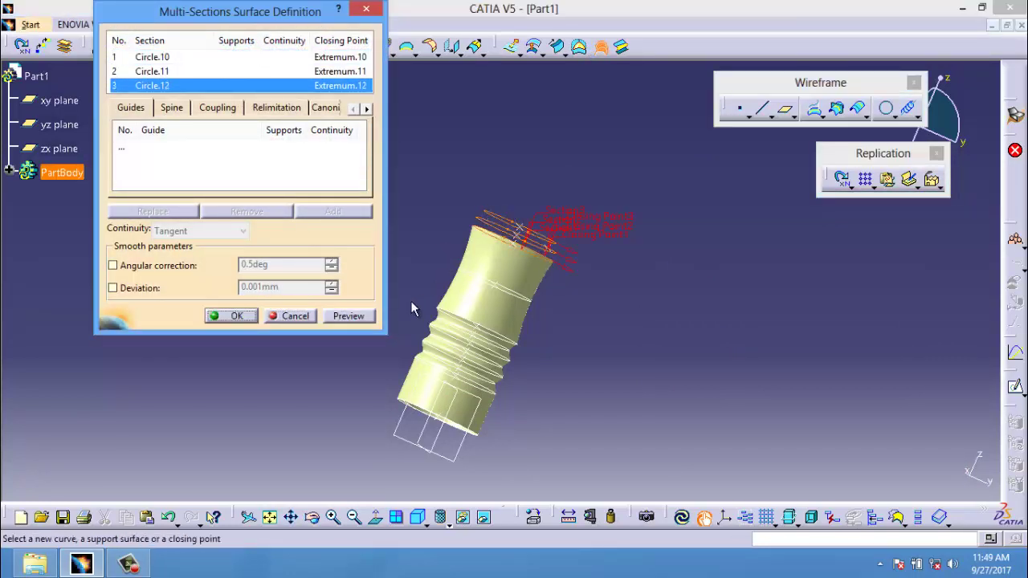
click(235, 316)
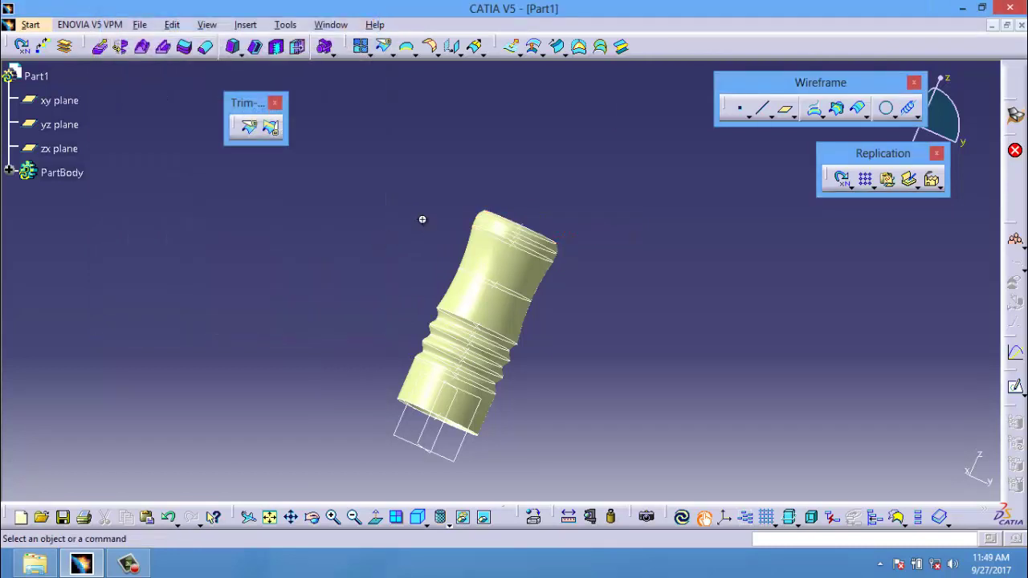
mouse_move(423, 220)
middle_down()
mouse_move(429, 257)
mouse_move(473, 204)
mouse_move(383, 309)
mouse_move(383, 323)
mouse_move(409, 271)
mouse_move(473, 257)
middle_up()
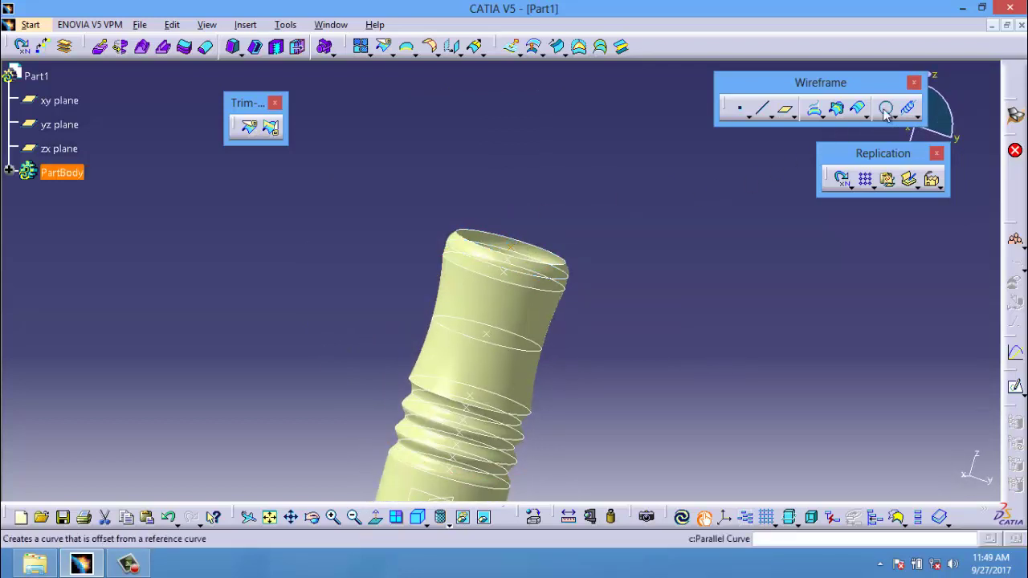
Create Point.13 200mm above the bottle's upper end.
click(739, 108)
text(20)
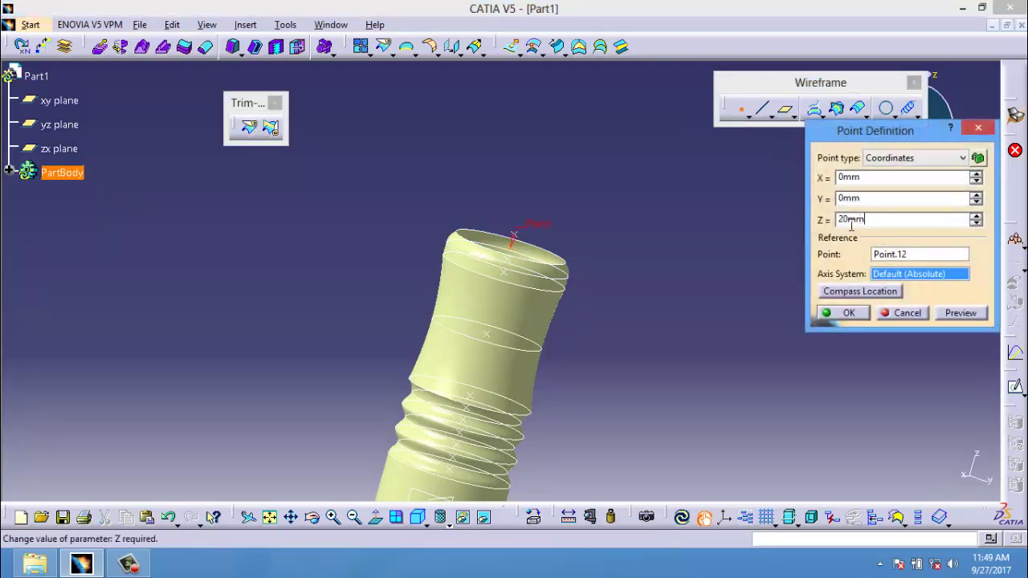
key(Return)
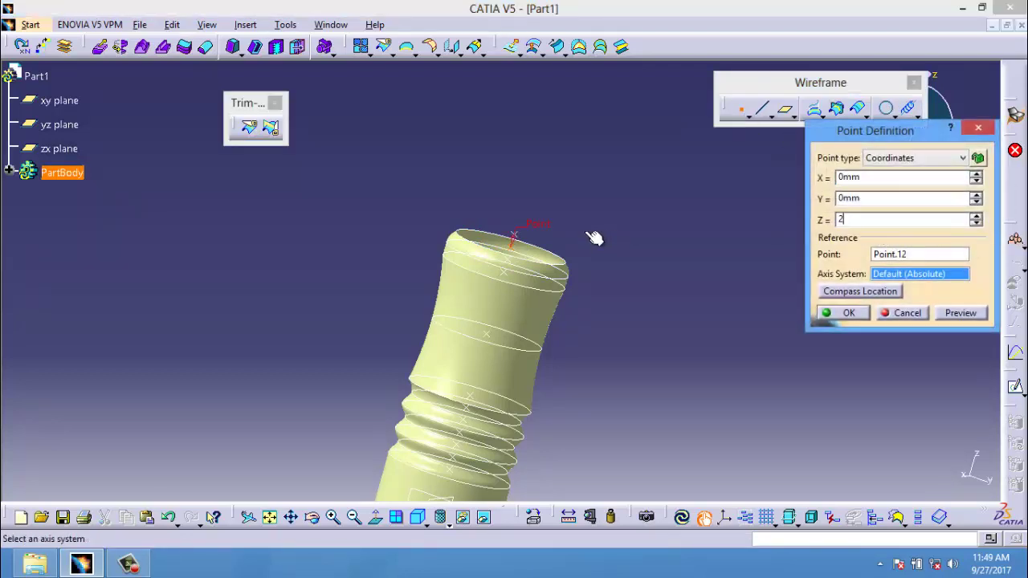
text(00)
click(967, 322)
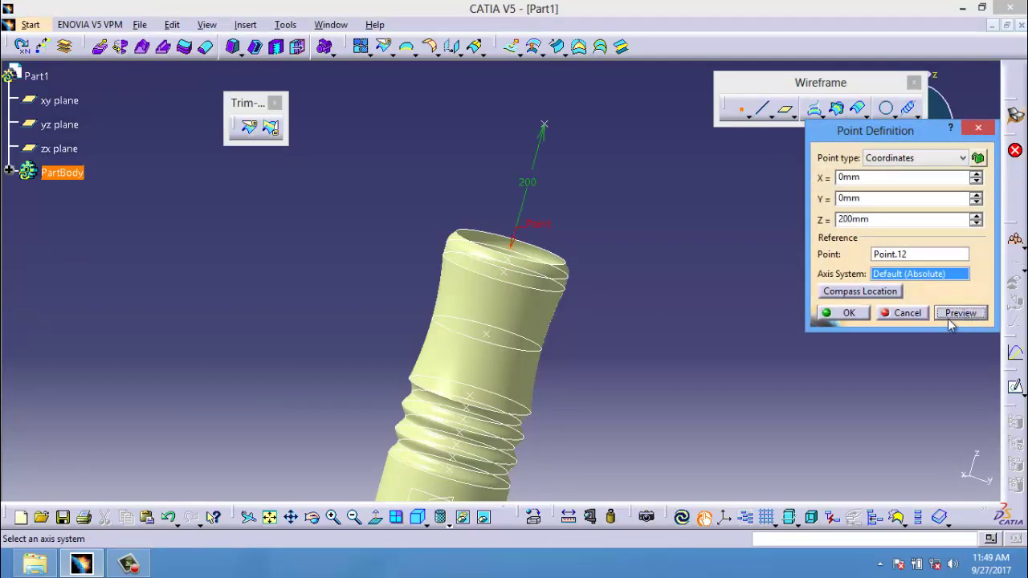
click(850, 313)
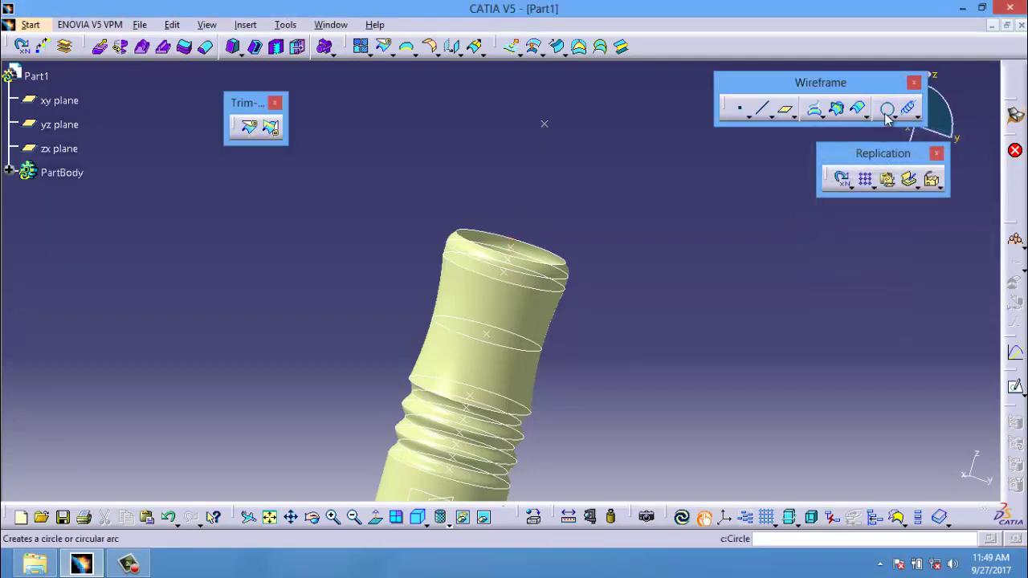
Draw a 40mm-radius circle on the xy plane centred on Point.13.
click(886, 109)
click(545, 123)
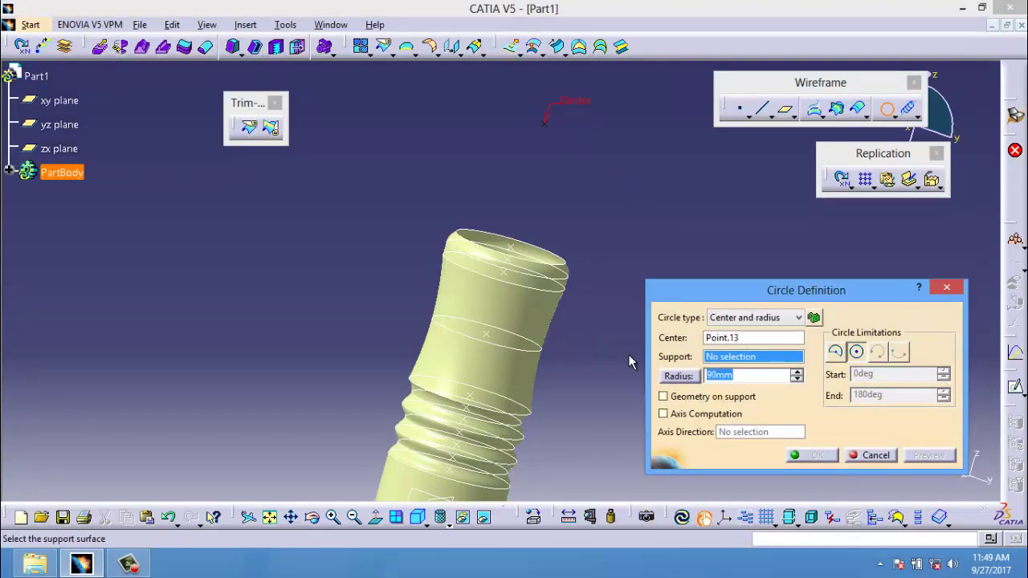
right_click(767, 363)
click(805, 95)
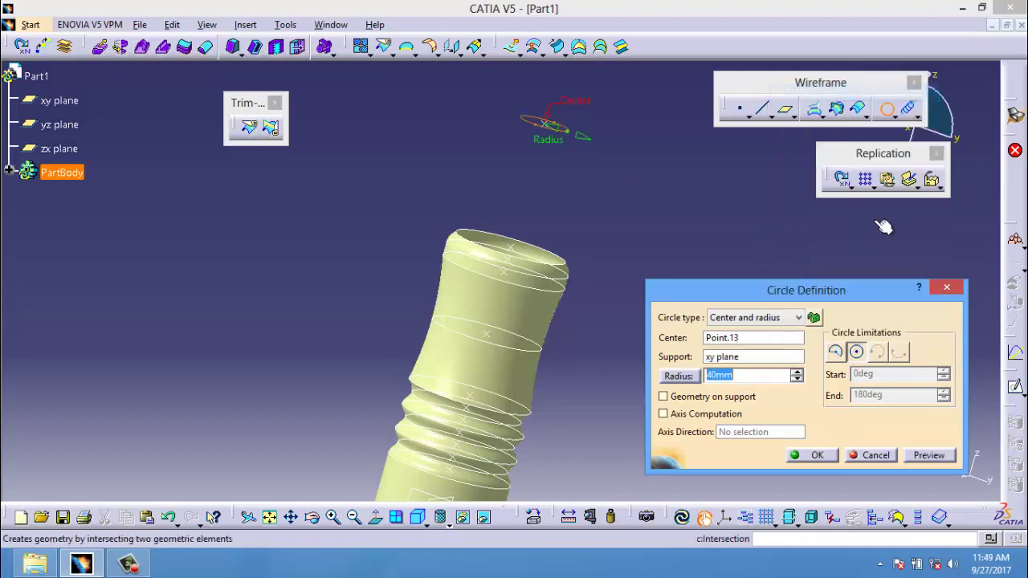
click(908, 455)
click(813, 456)
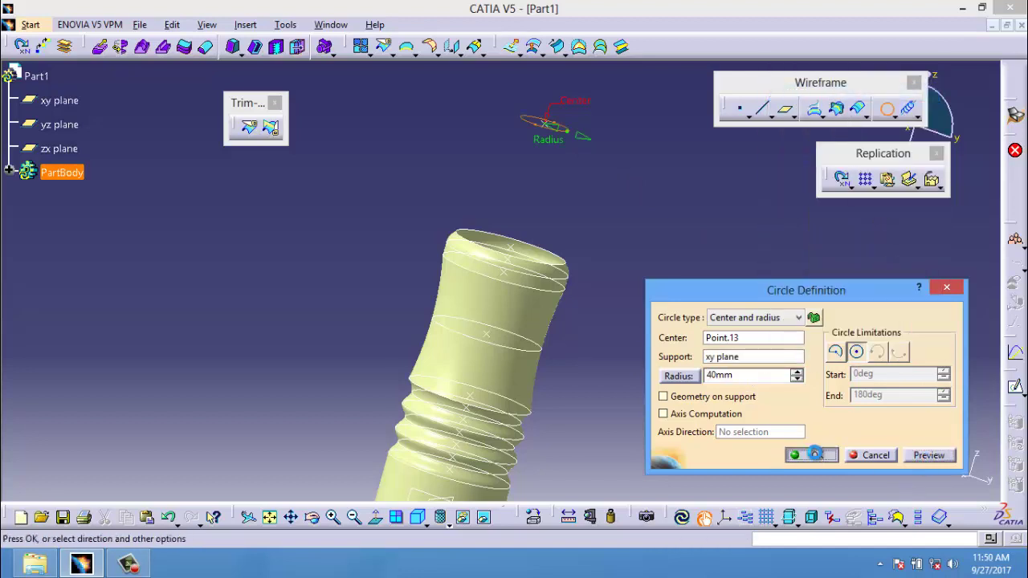
middle_drag(608, 152, 598, 231)
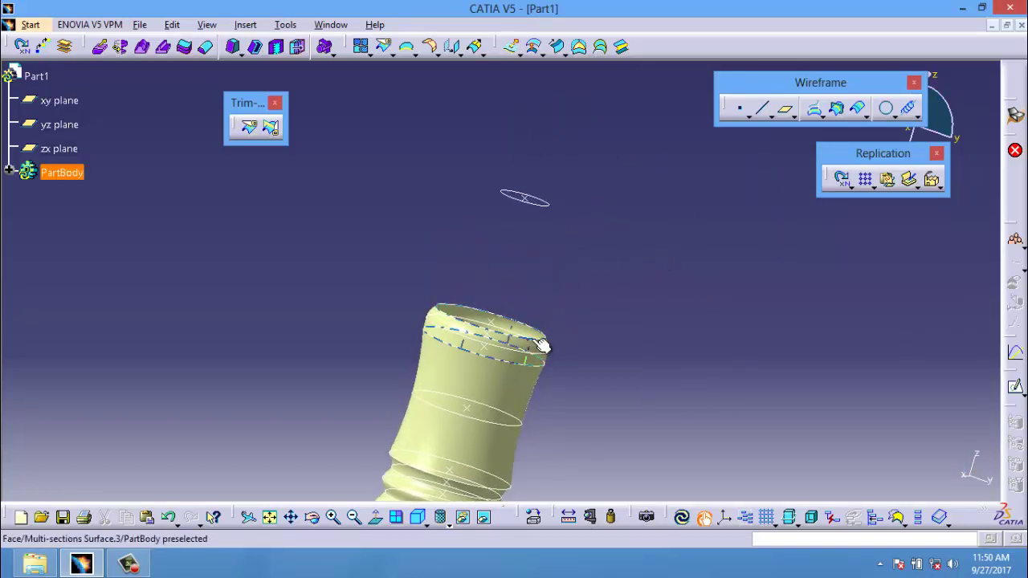
Loft a multi-sections surface from Circle.12 up to Circle.13, forming the tapered cone.
click(599, 47)
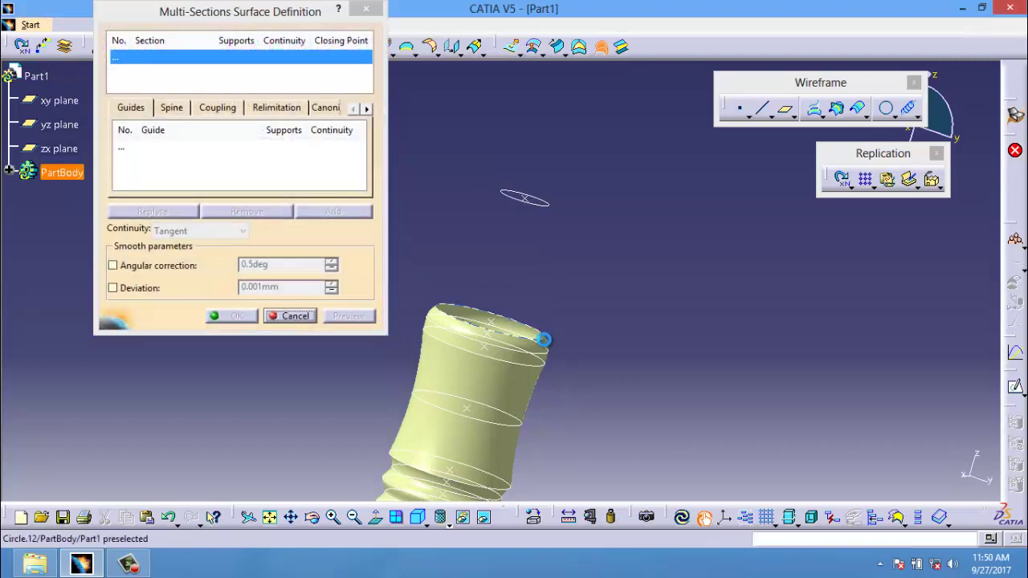
click(548, 341)
click(543, 200)
click(349, 316)
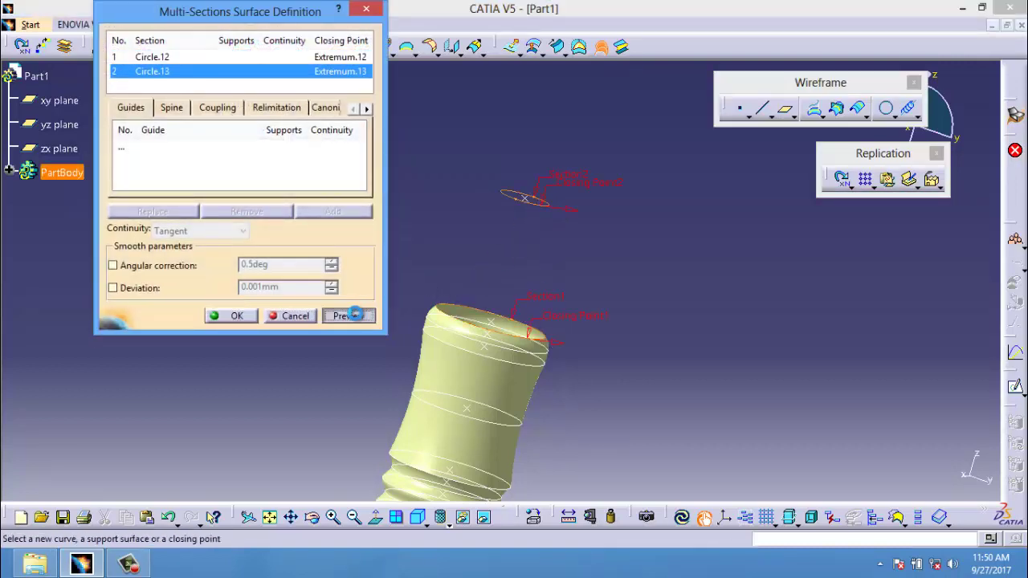
click(235, 315)
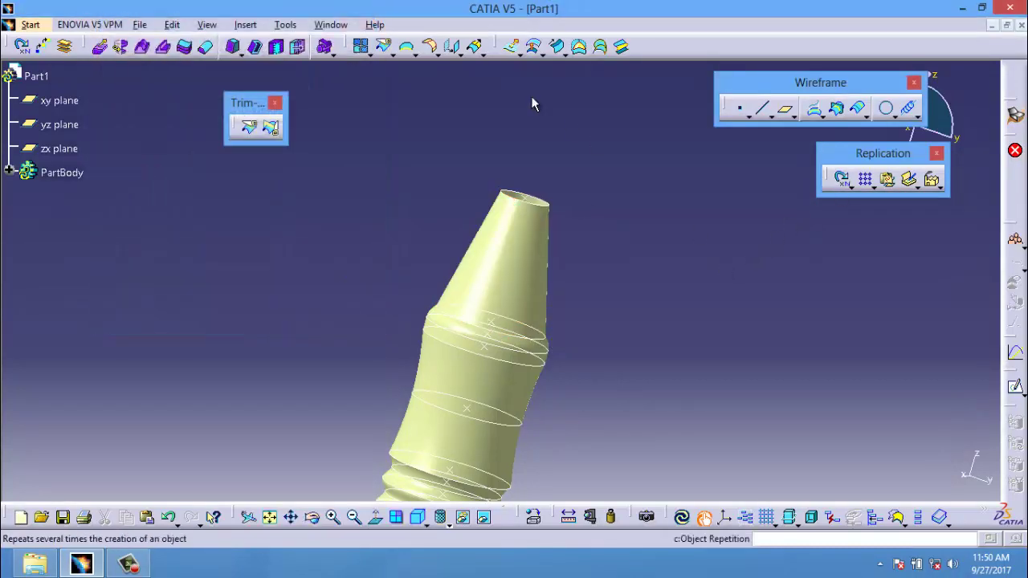
click(511, 47)
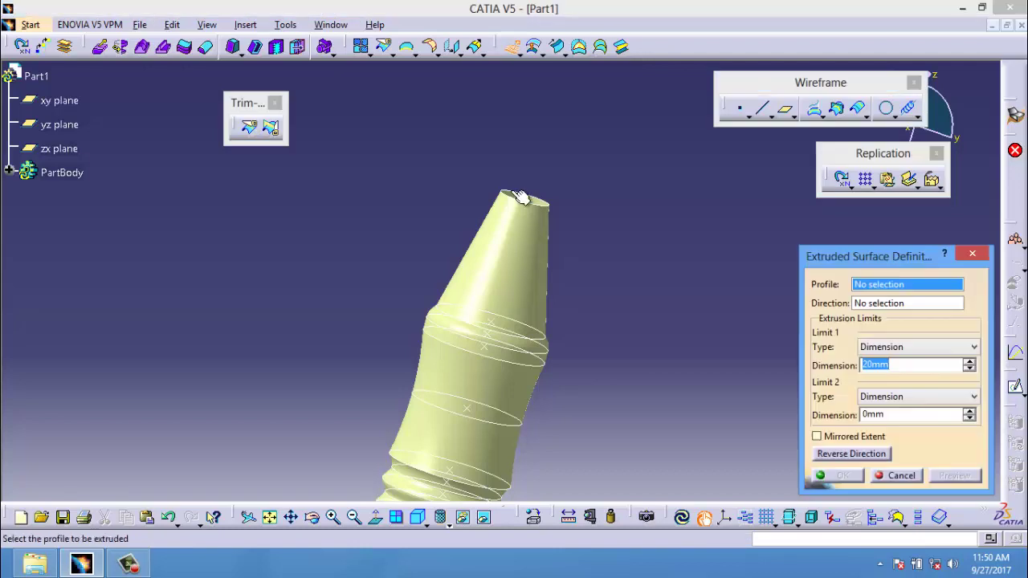
Extrude Circle.13 60mm along Z to form the bottle neck.
click(553, 212)
text(60)
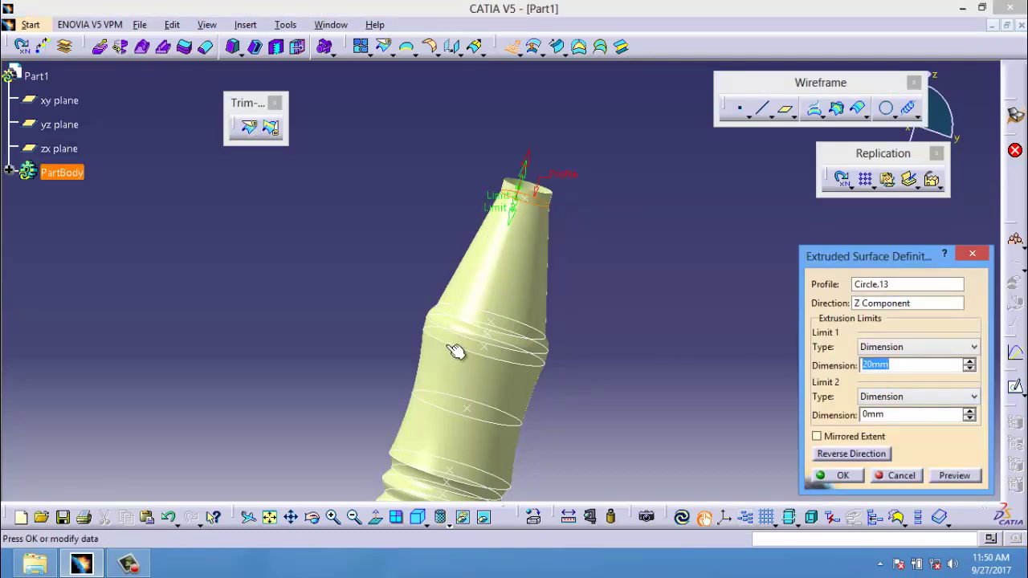
click(961, 476)
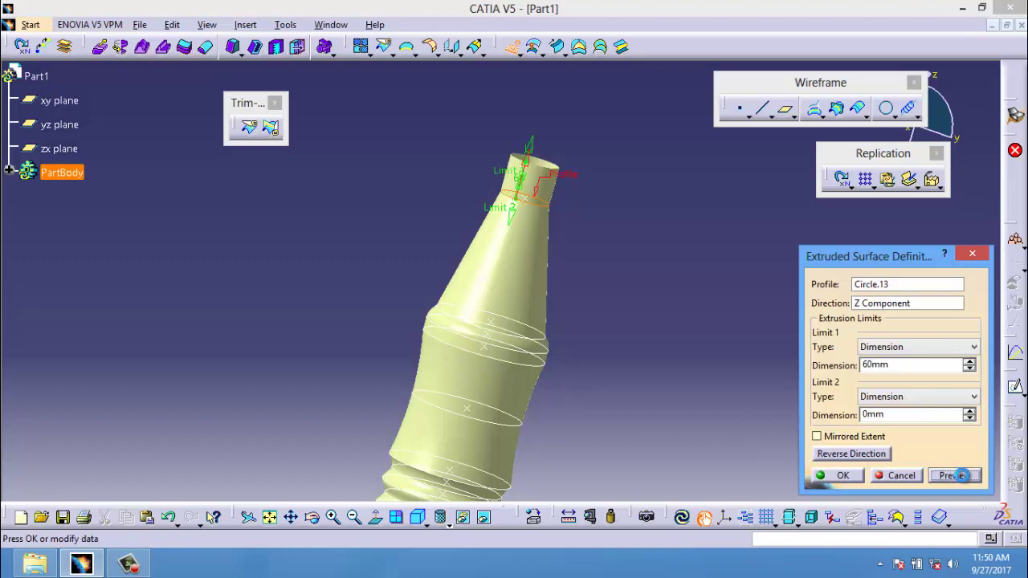
click(853, 477)
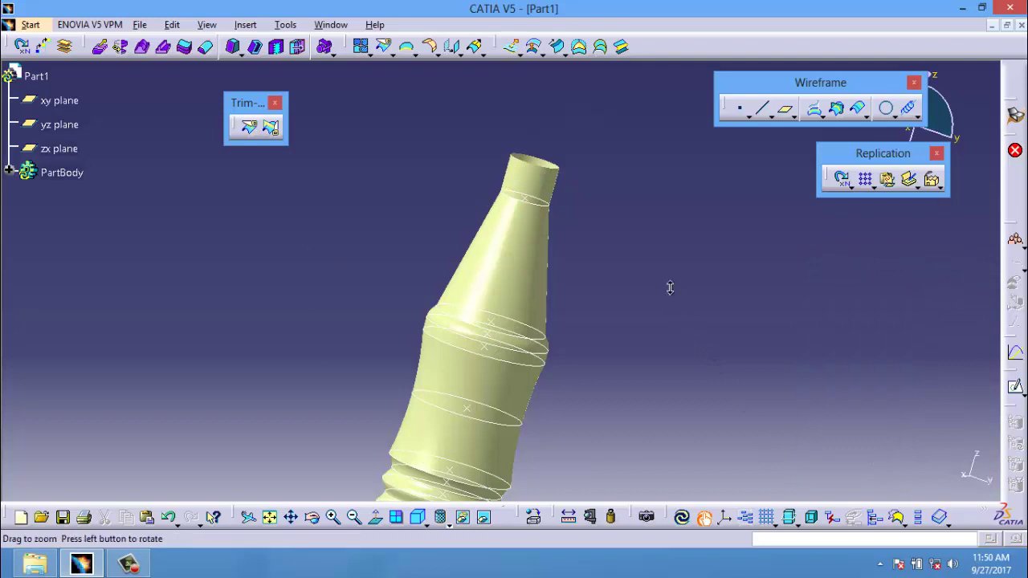
Cap the bottle's bottom end with a fill surface bounded by its rim edge.
mouse_move(670, 287)
middle_down()
mouse_move(672, 210)
mouse_move(618, 358)
middle_up()
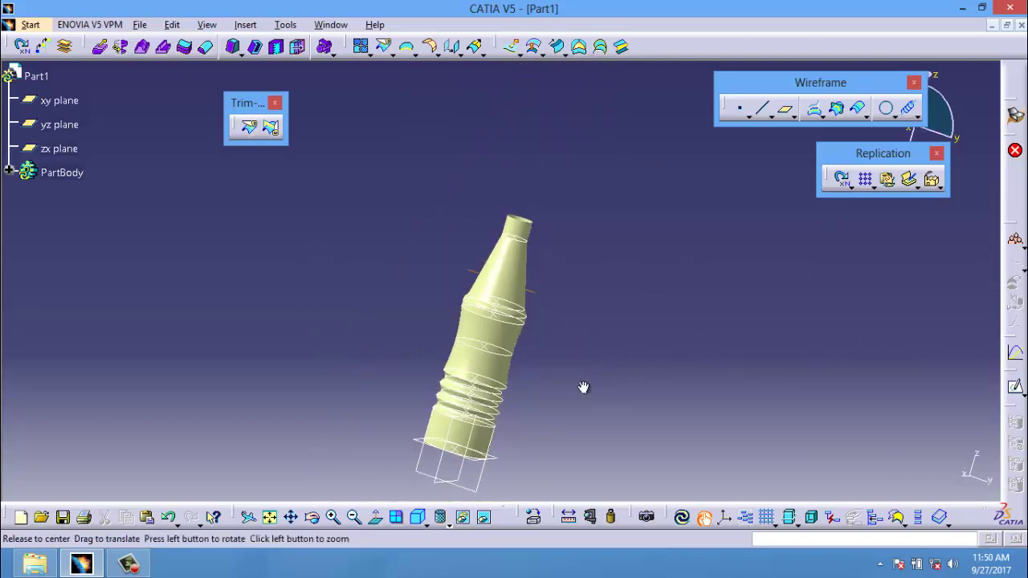
middle_drag(583, 387, 588, 273)
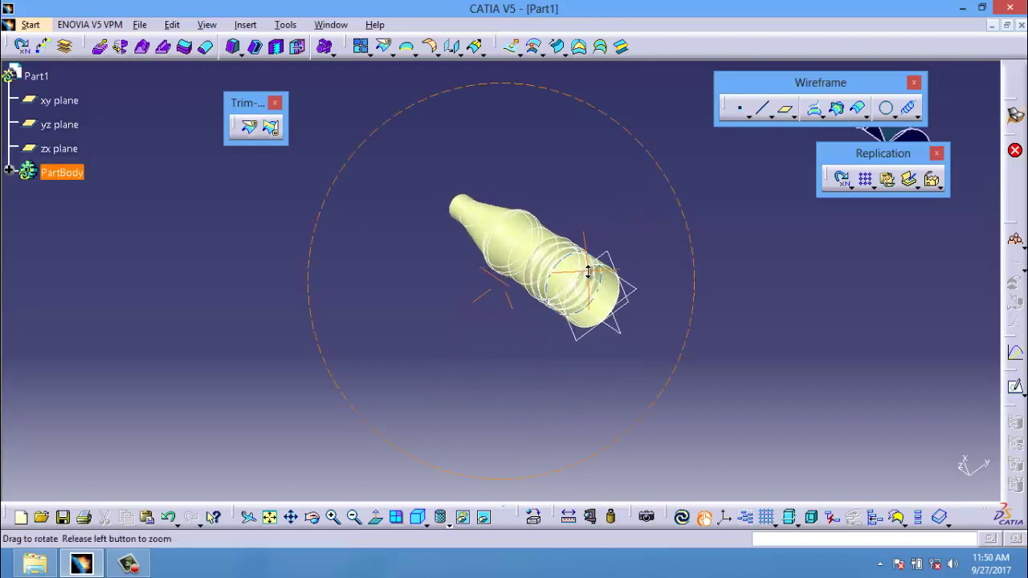
middle_drag(450, 263, 589, 210)
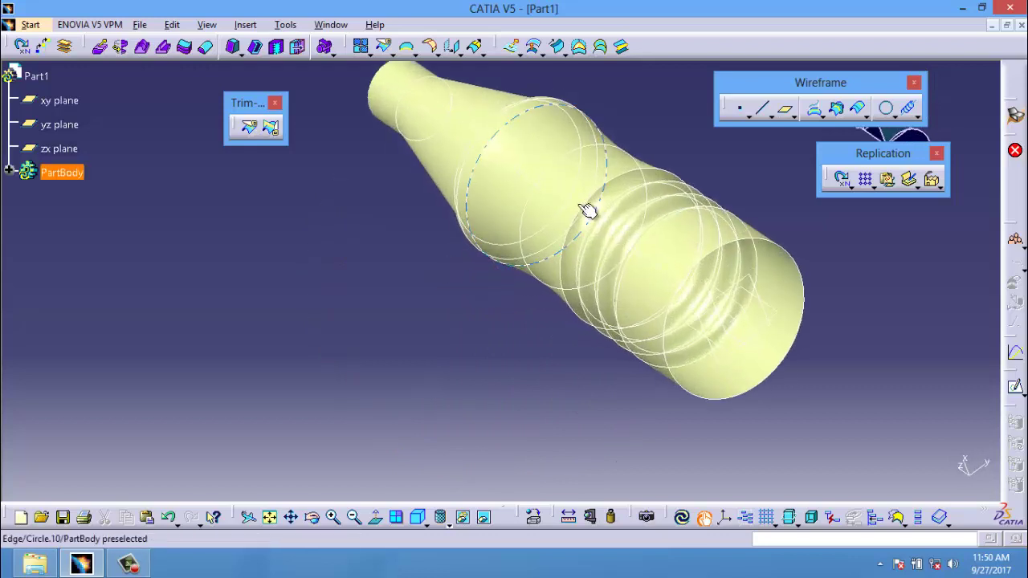
click(779, 245)
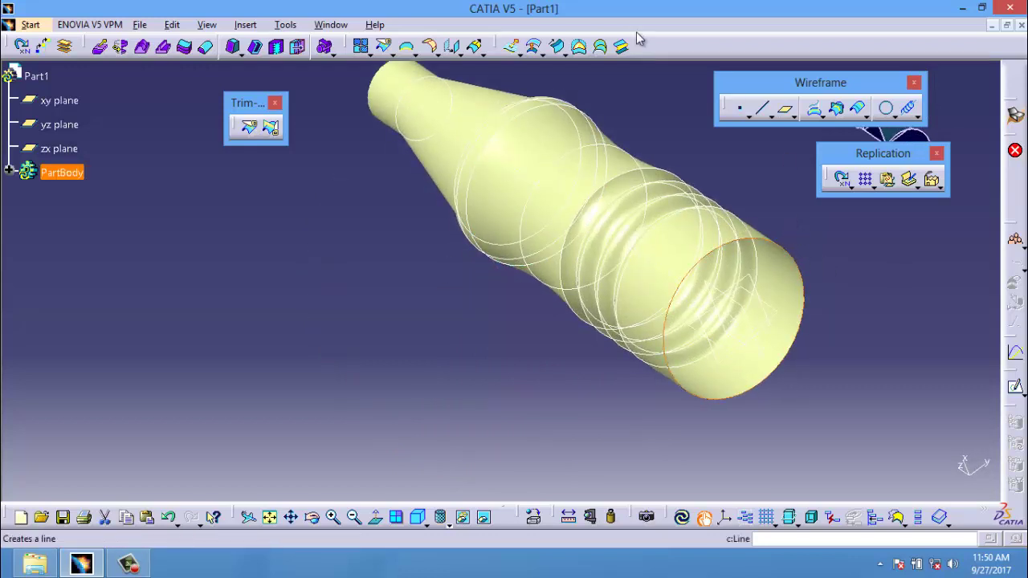
click(580, 47)
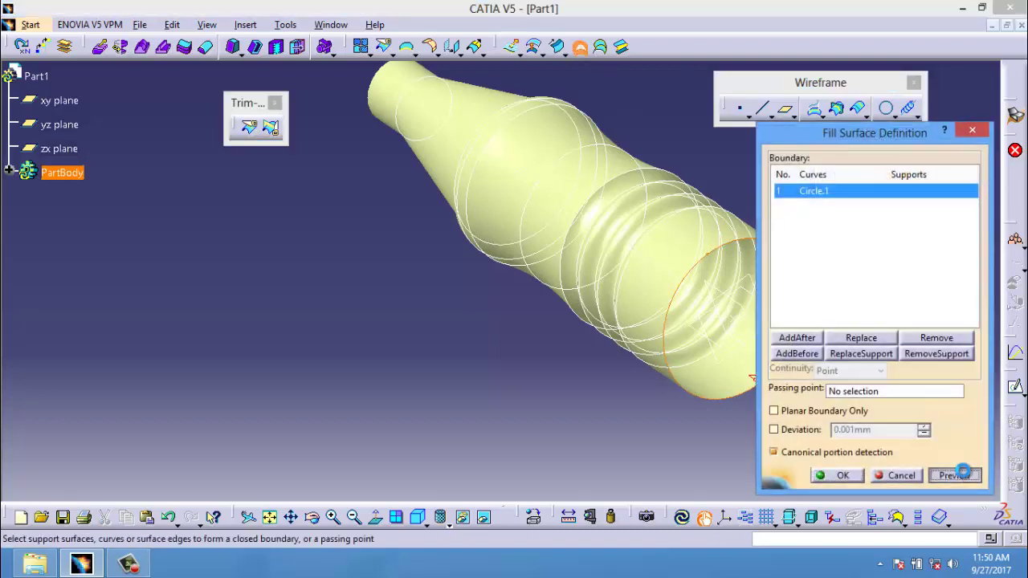
click(848, 477)
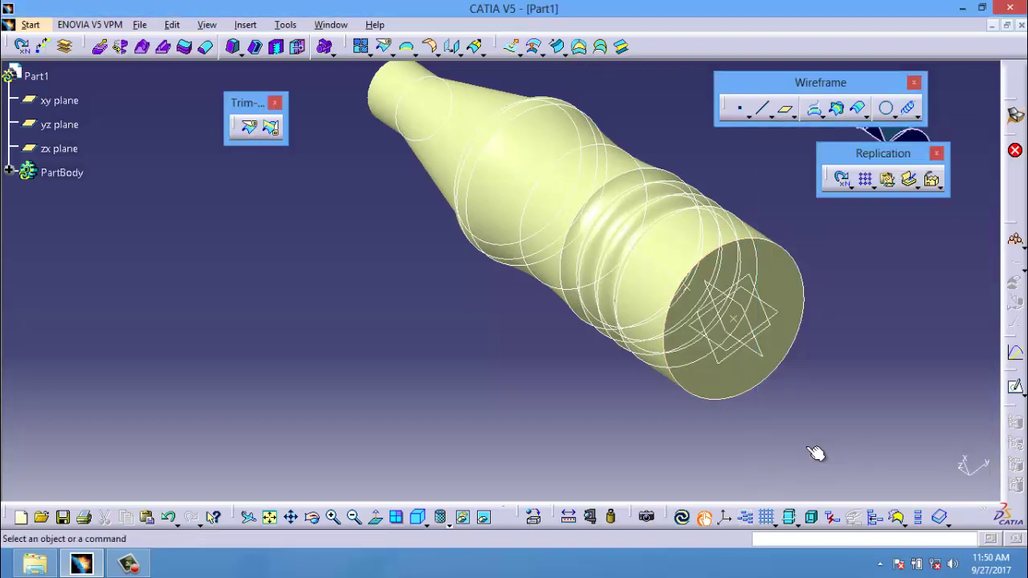
middle_click(746, 252)
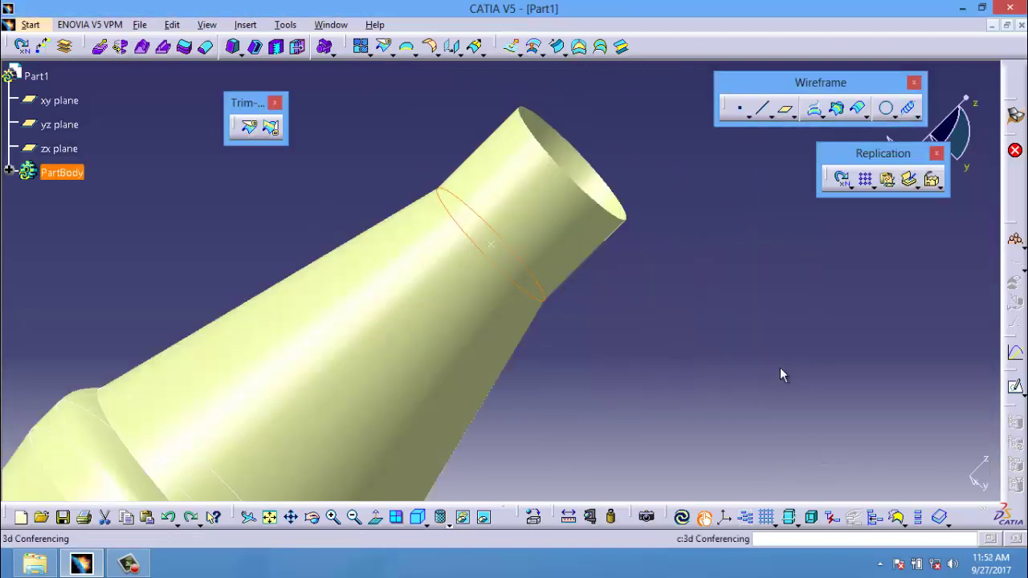
Sweep a 5mm-radius center-and-radius circle along Circle.13 to make a ring bead.
click(537, 281)
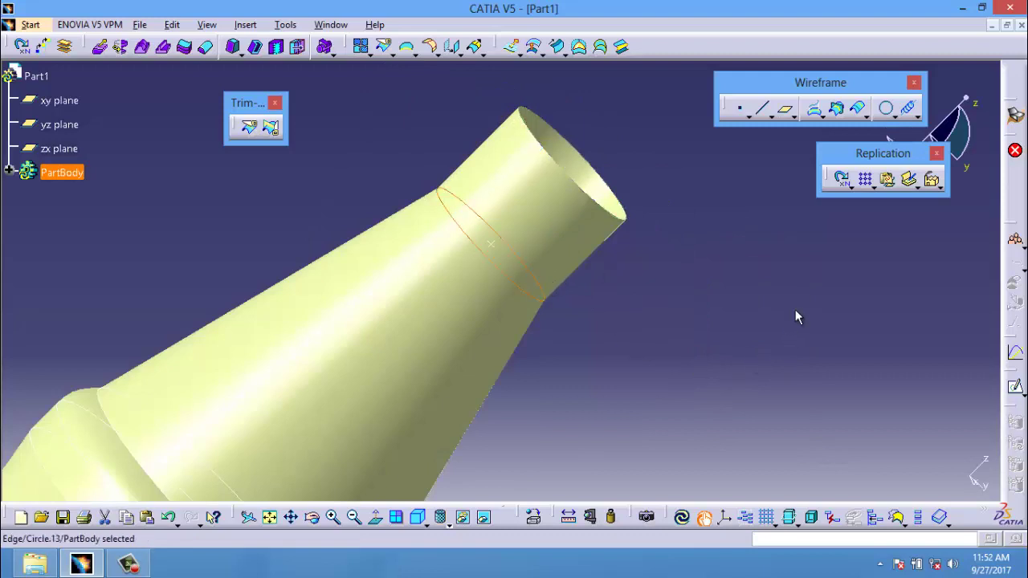
click(558, 49)
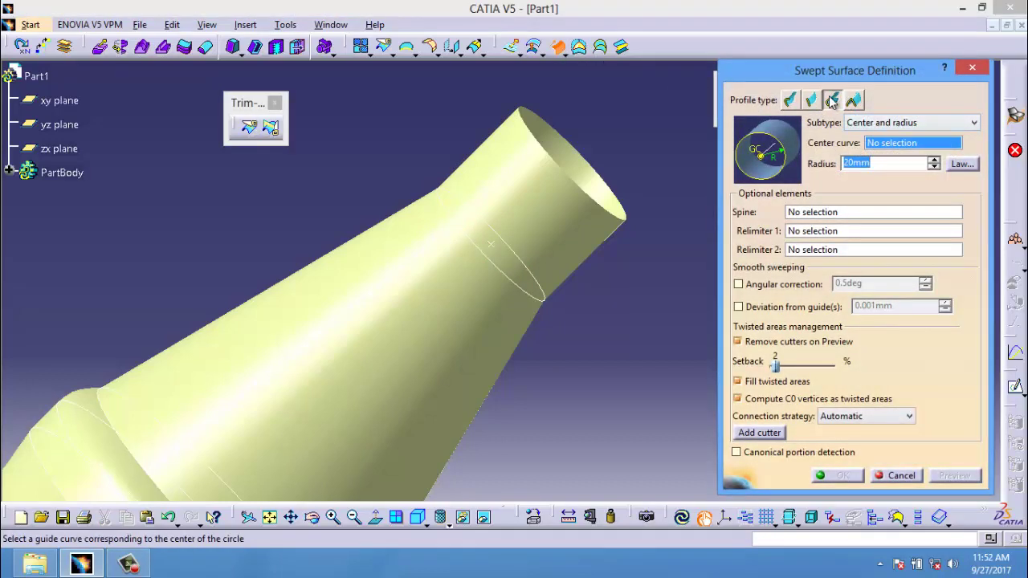
click(879, 124)
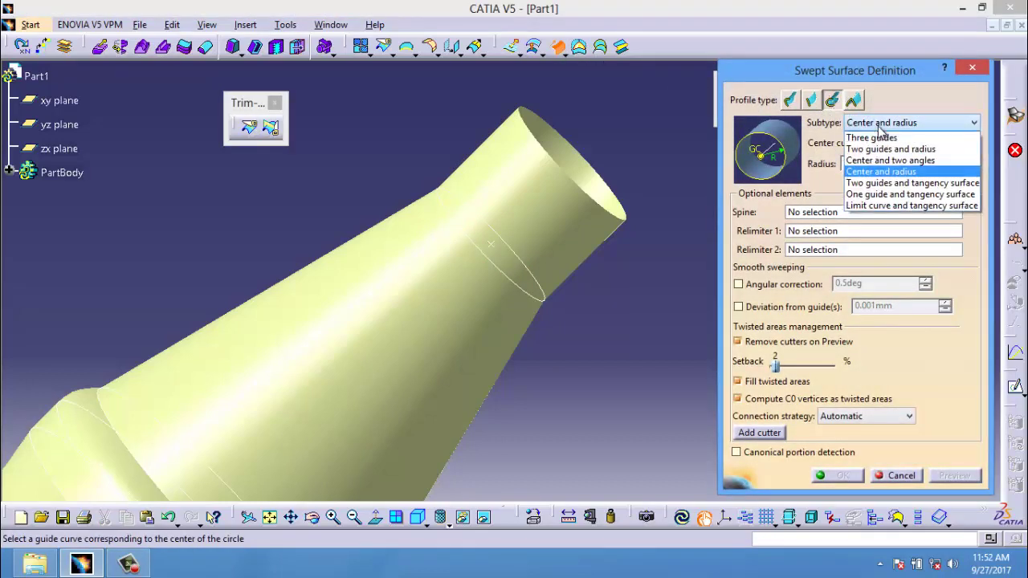
click(877, 171)
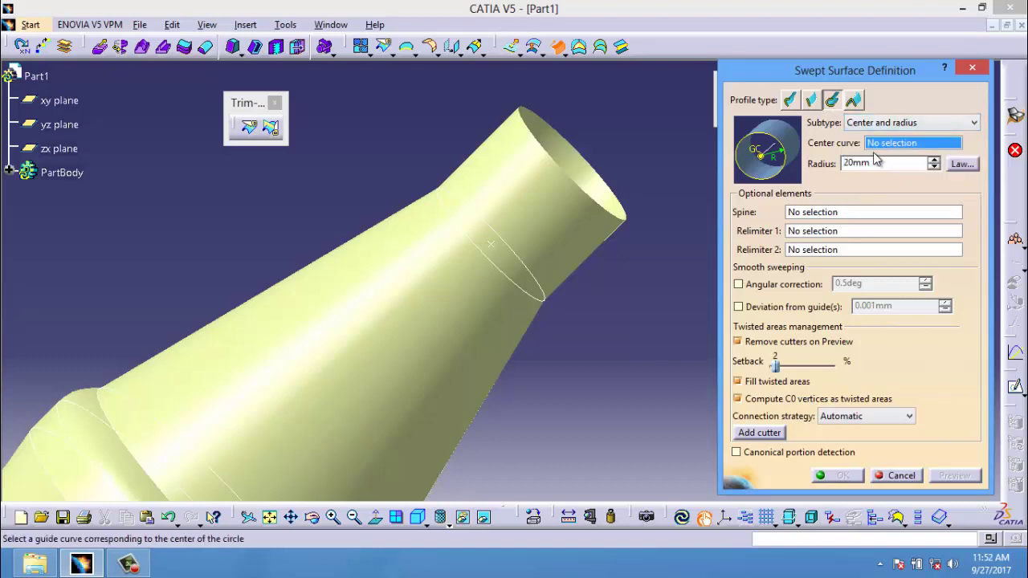
click(536, 295)
text(5)
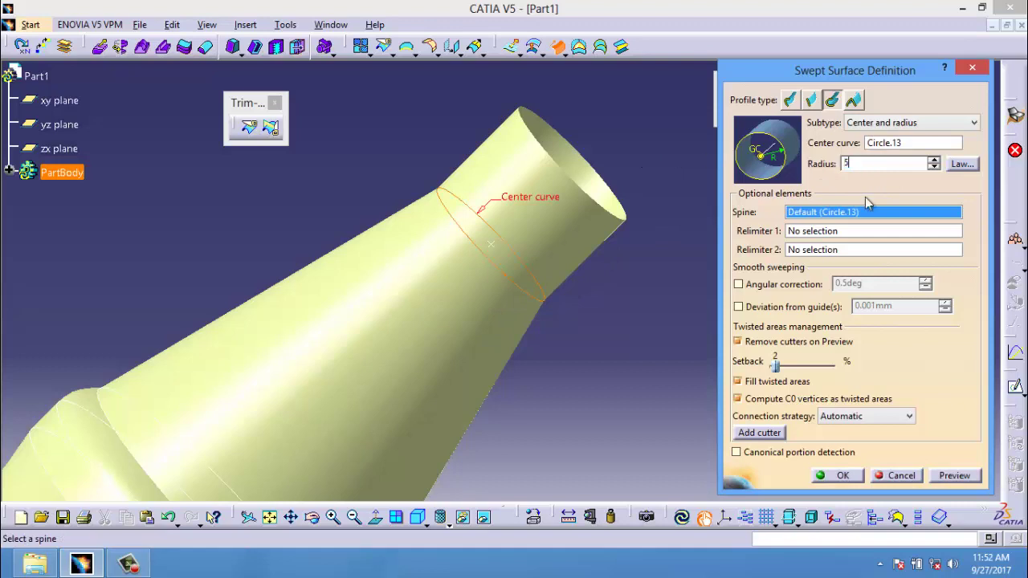
click(955, 477)
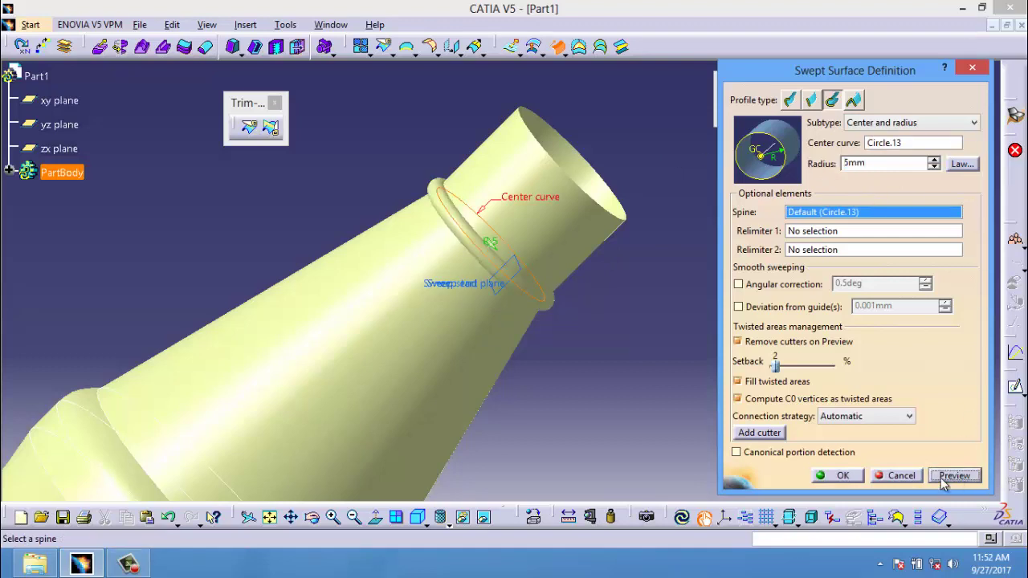
click(861, 479)
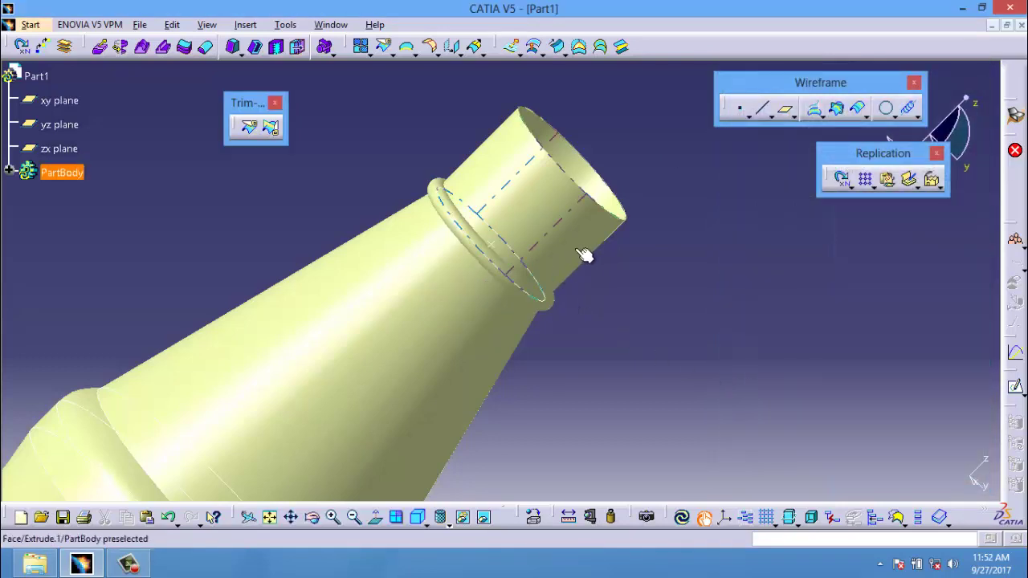
Create a point on the neck's top rim edge.
click(609, 214)
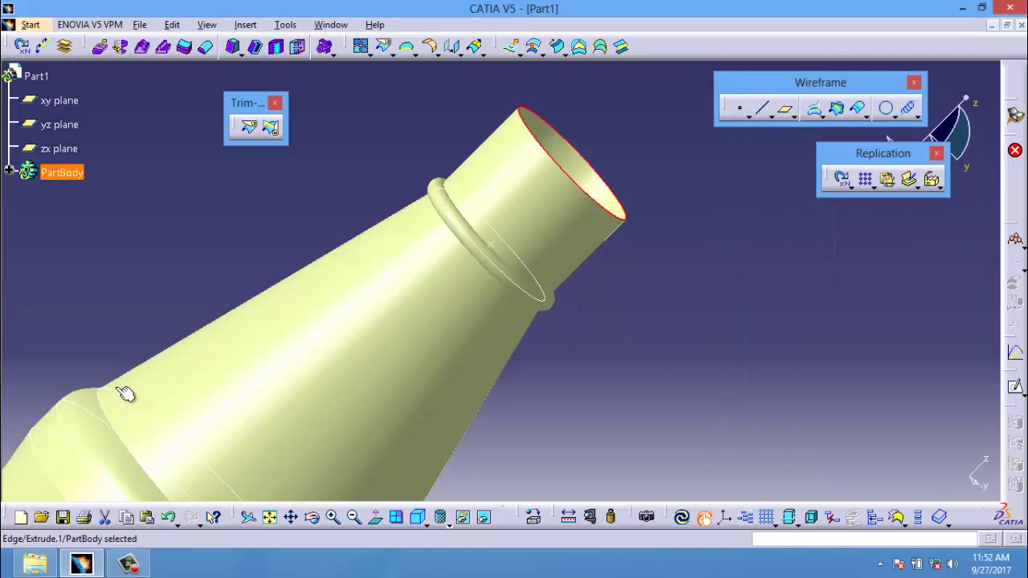
click(742, 115)
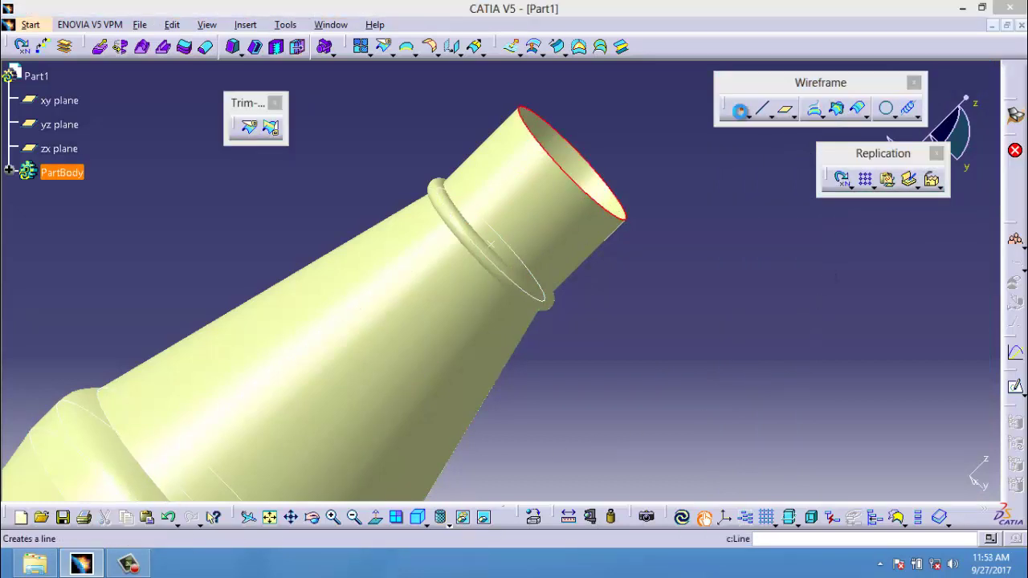
click(957, 399)
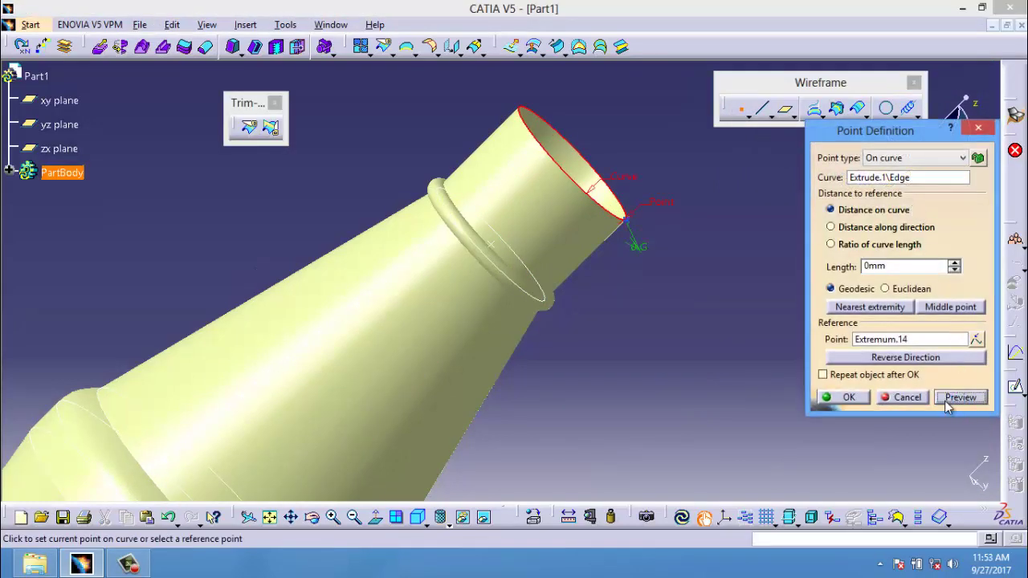
click(848, 399)
Review the neck extrusion definition twice, closing it without changes.
middle_drag(706, 361, 498, 281)
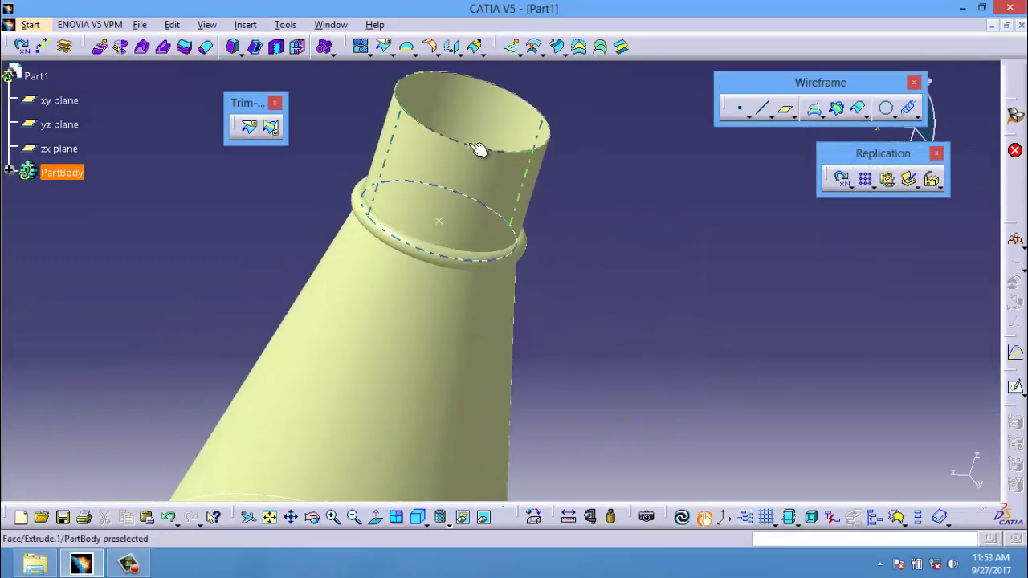
double_click(469, 148)
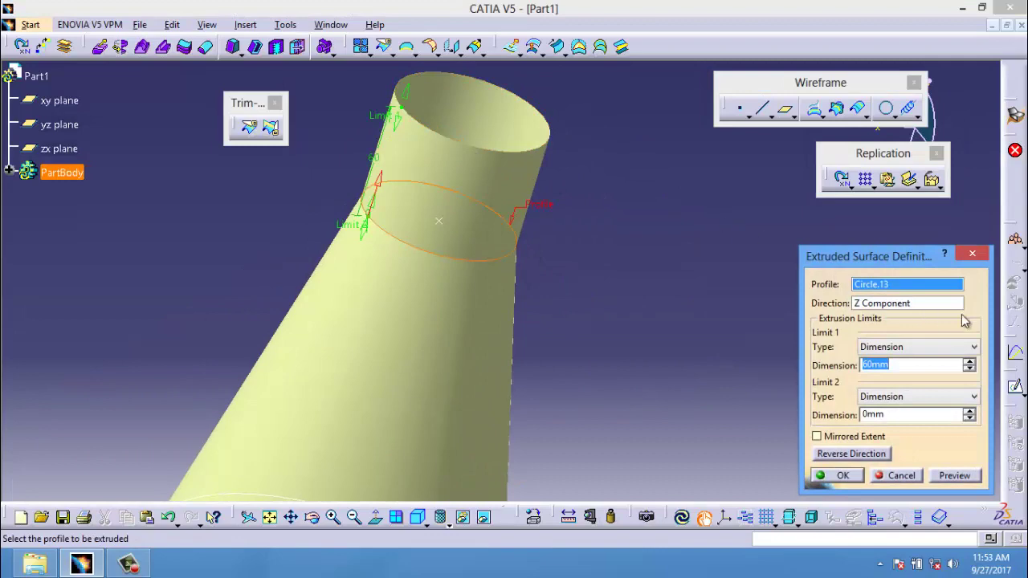
click(901, 476)
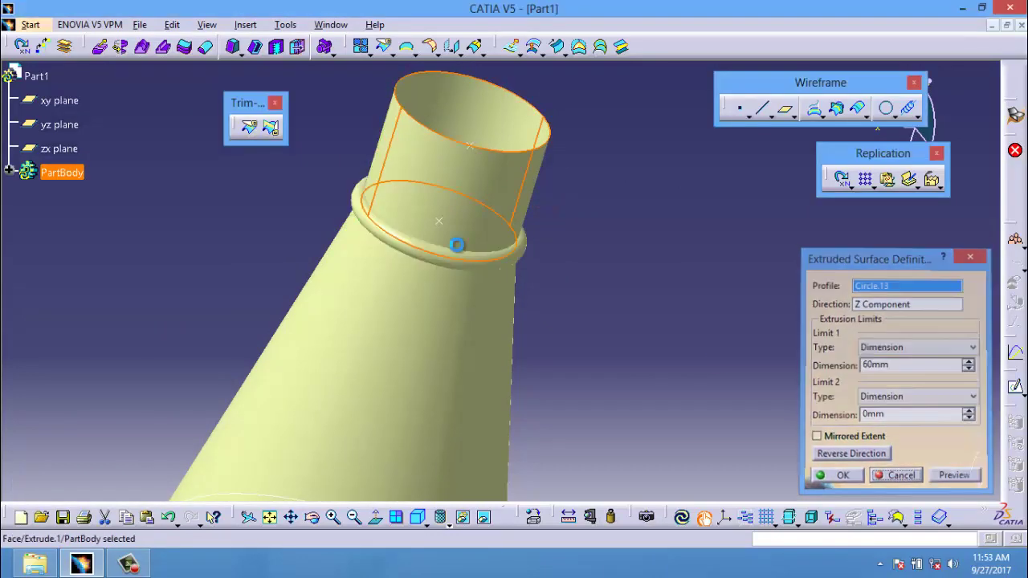
double_click(469, 148)
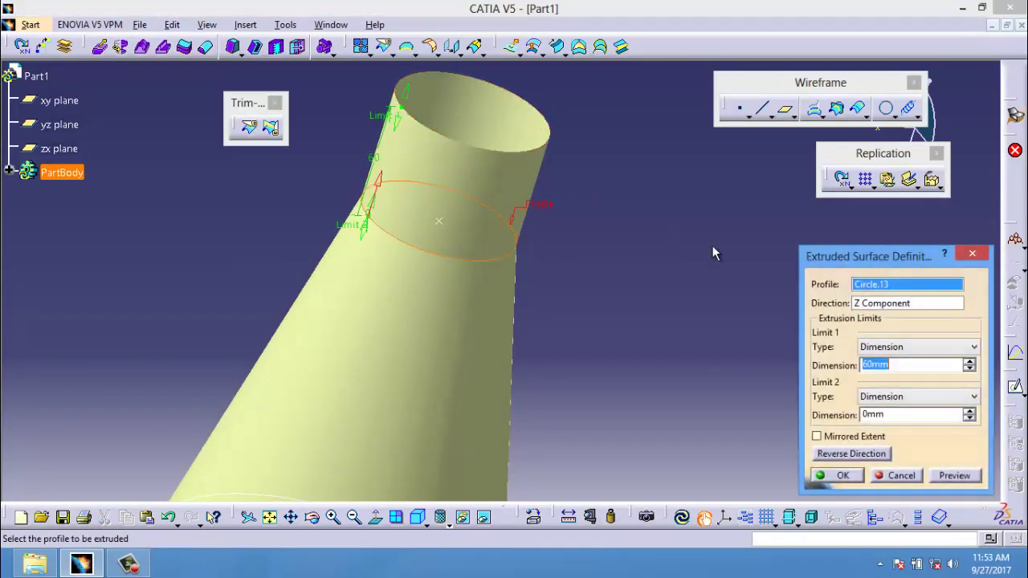
click(902, 476)
middle_drag(289, 193, 538, 157)
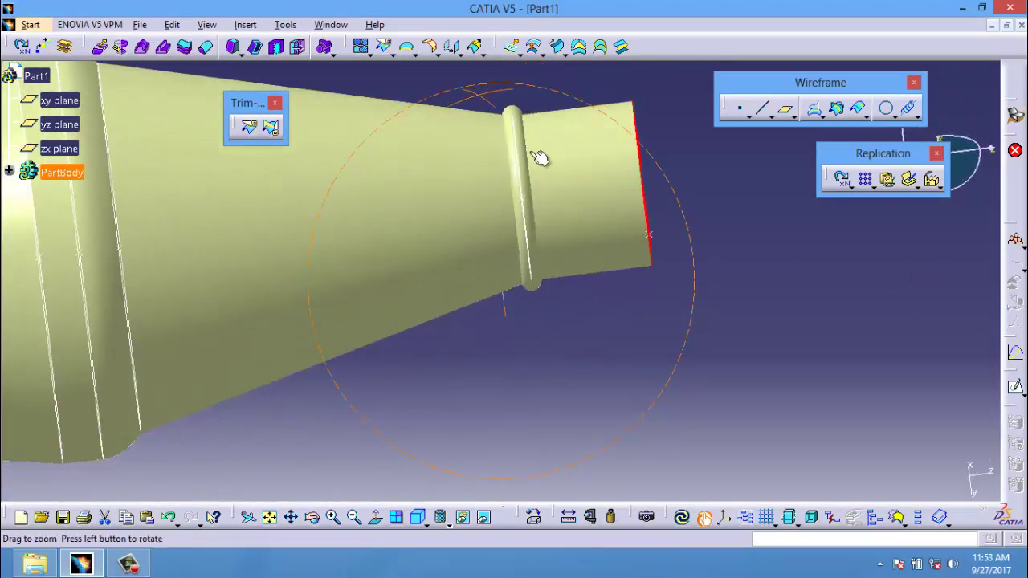
Add a coordinates point at Z = -5mm from Extremum.14 on the neck.
click(651, 233)
click(902, 158)
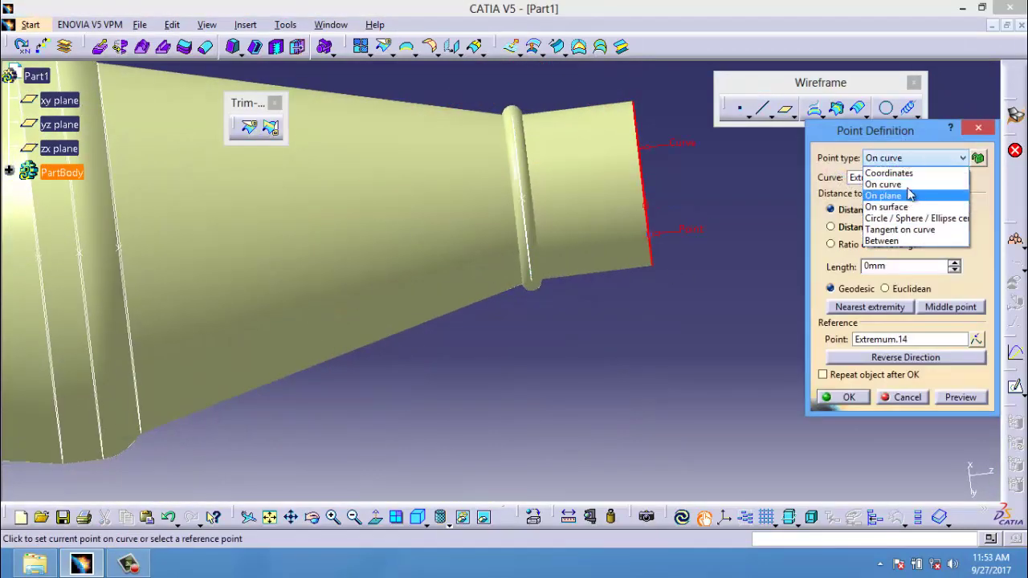
click(903, 174)
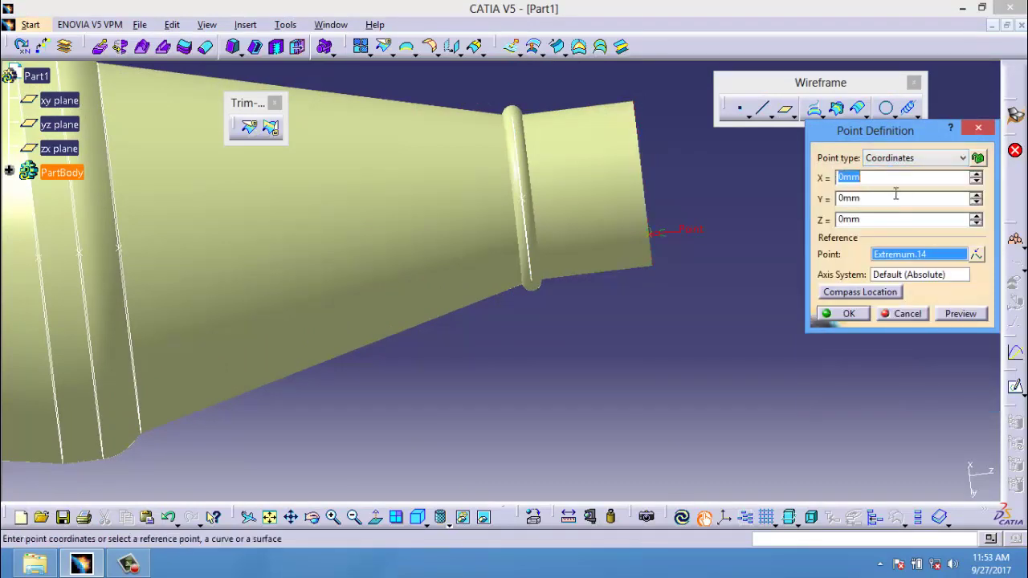
click(892, 218)
text(-5)
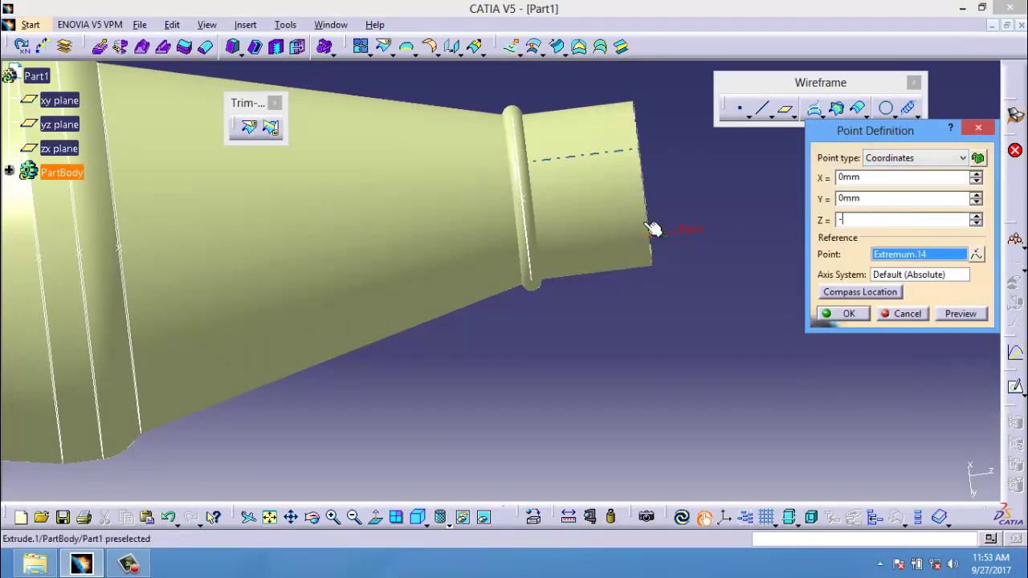
click(962, 313)
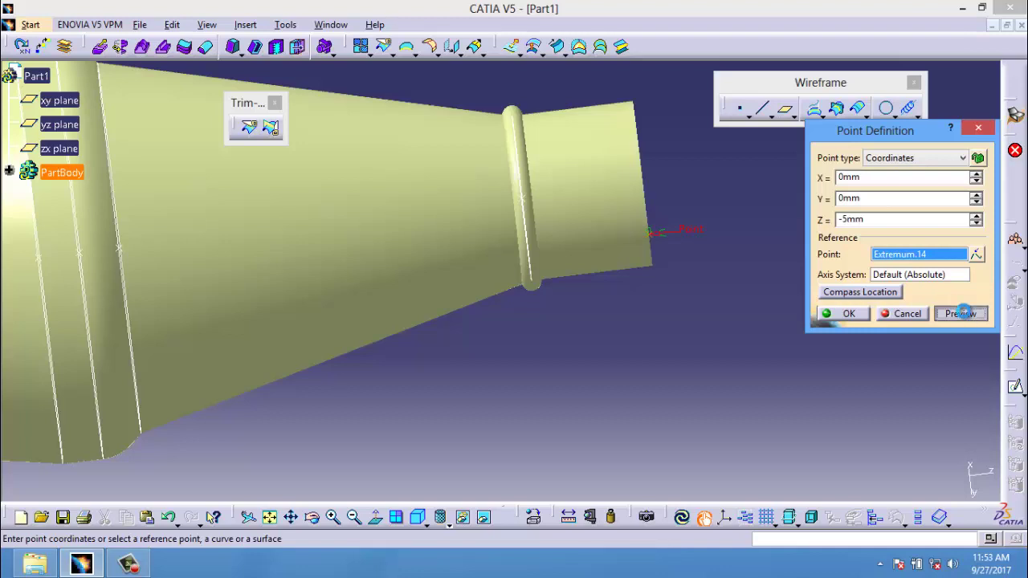
click(850, 314)
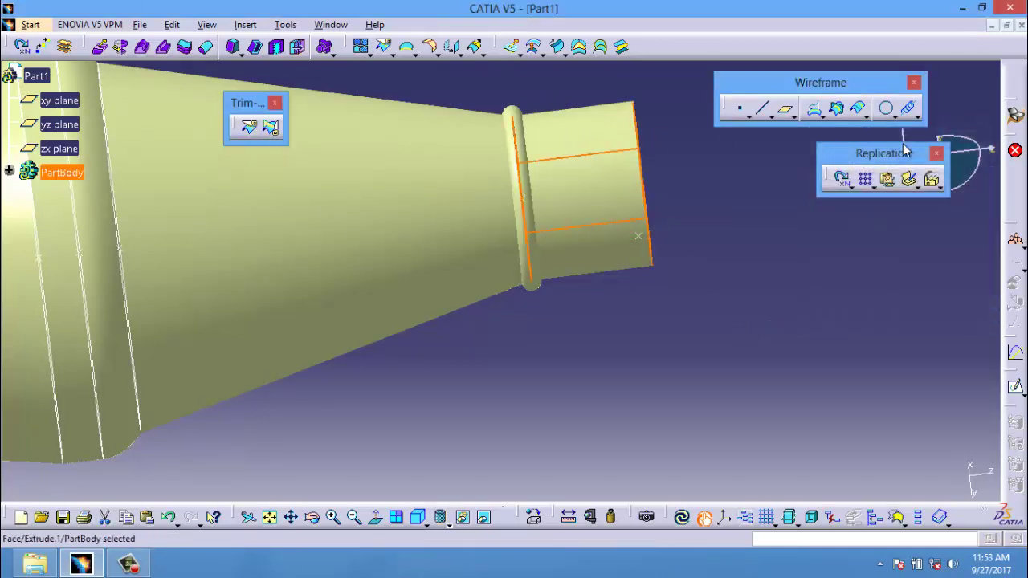
Start a helix from Point.14 about the Z axis and reverse its direction.
click(908, 108)
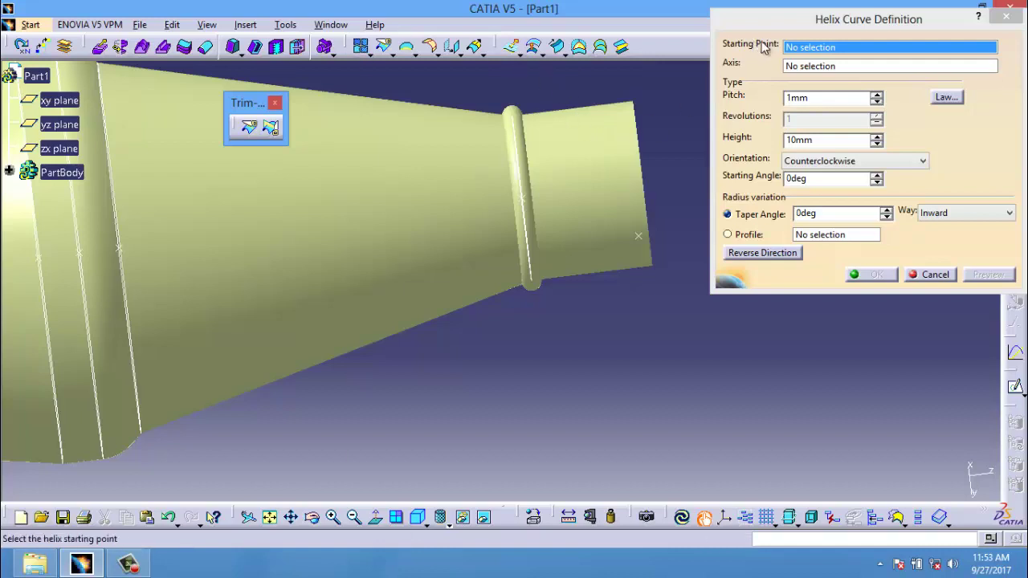
click(635, 236)
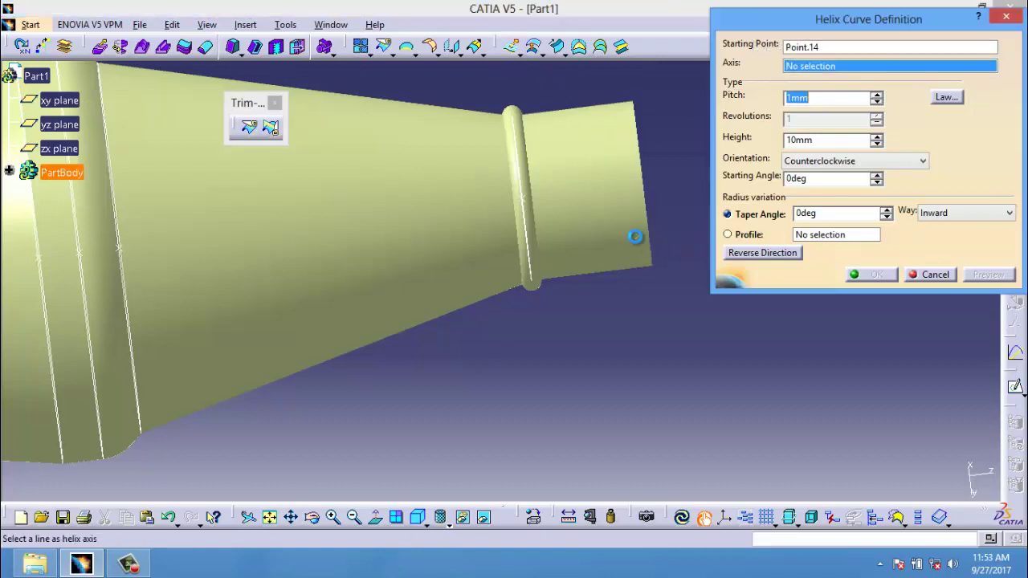
right_click(850, 65)
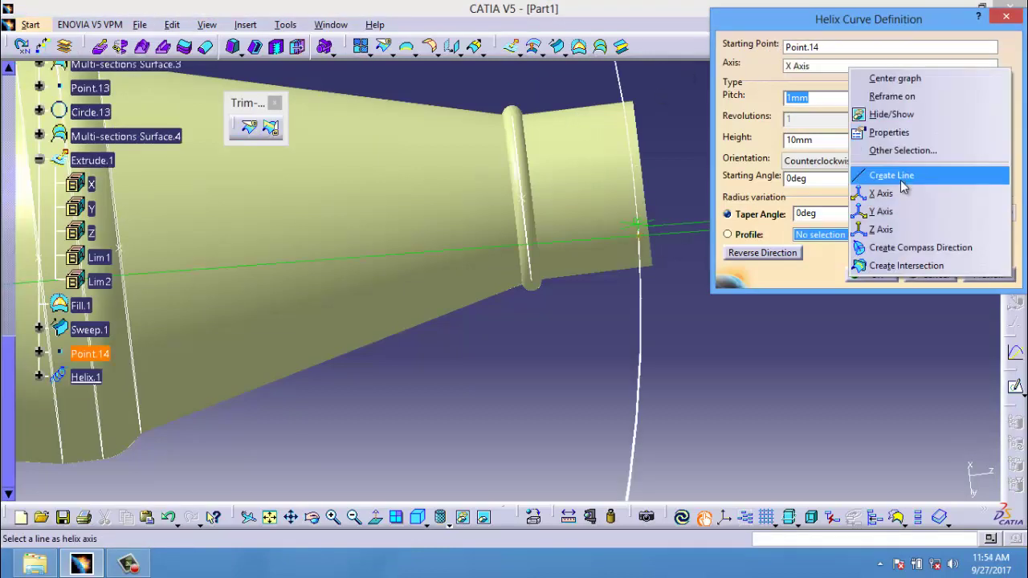
click(894, 231)
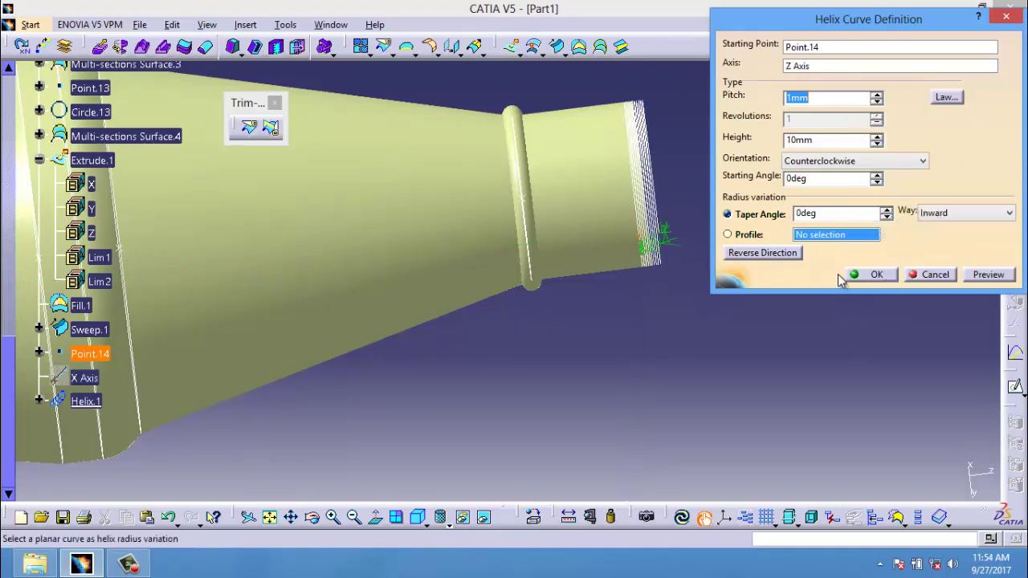
click(876, 95)
click(877, 95)
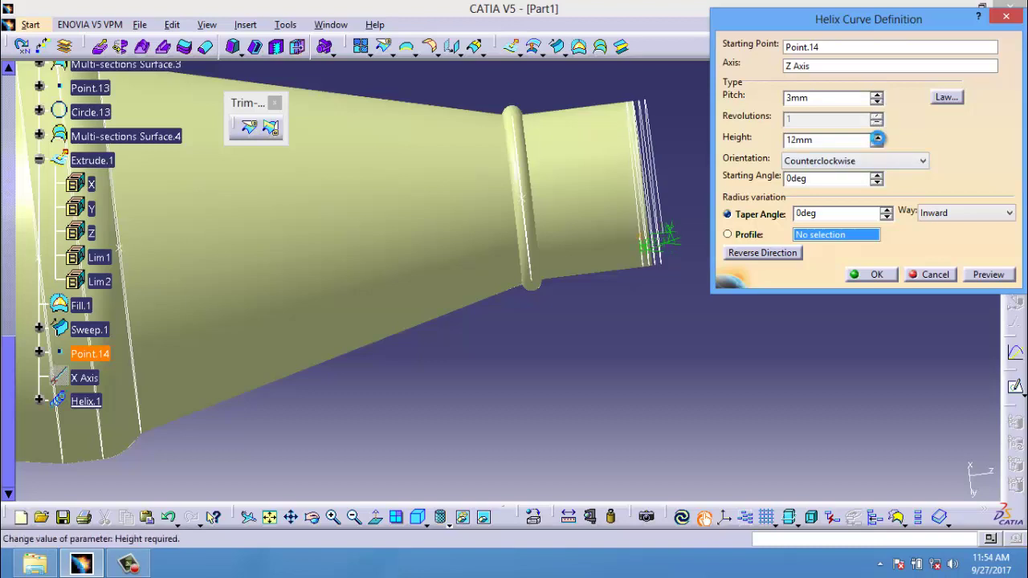
click(787, 140)
text(-)
key(Return)
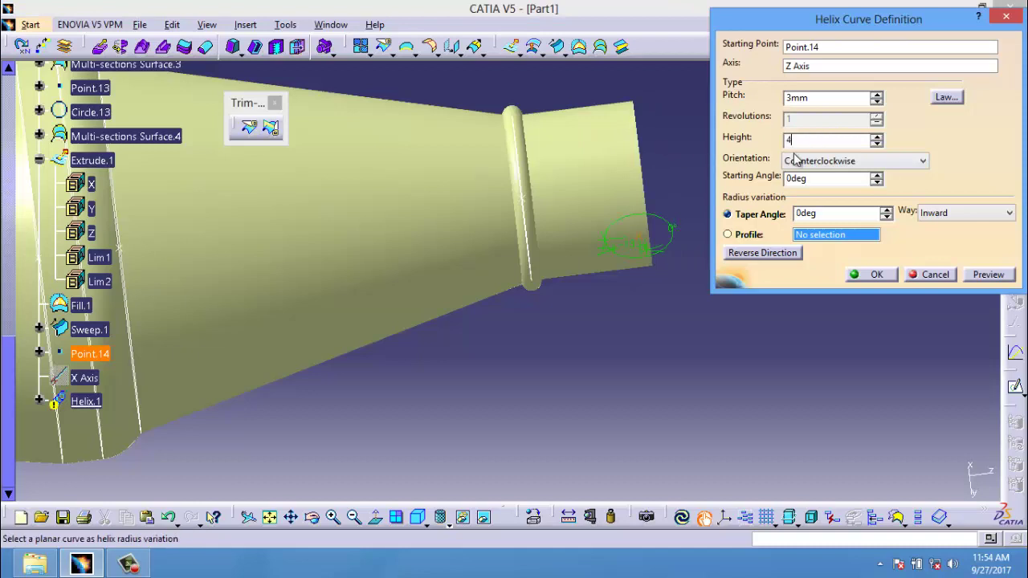
text(0mm)
click(832, 179)
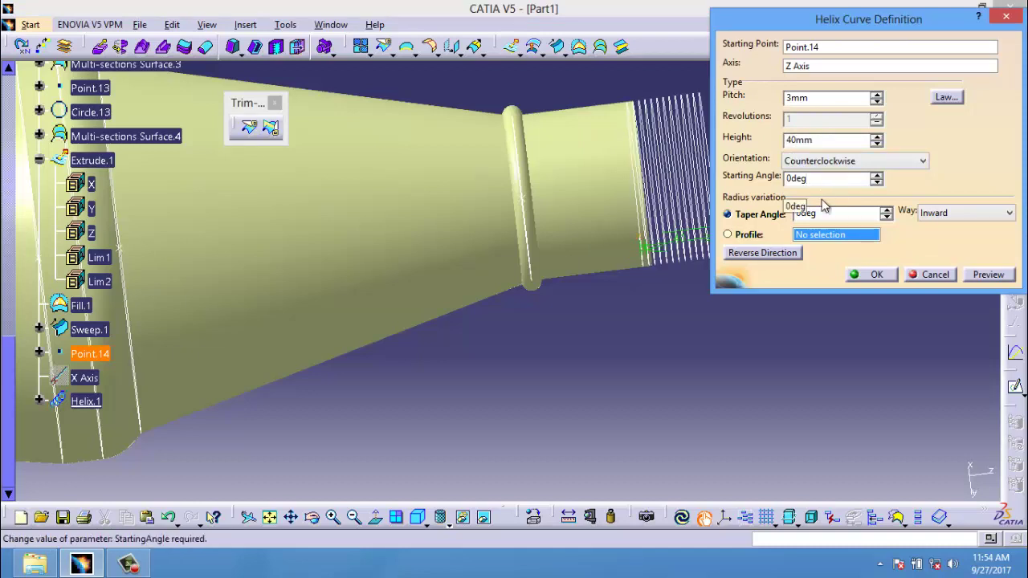
middle_drag(574, 275, 484, 340)
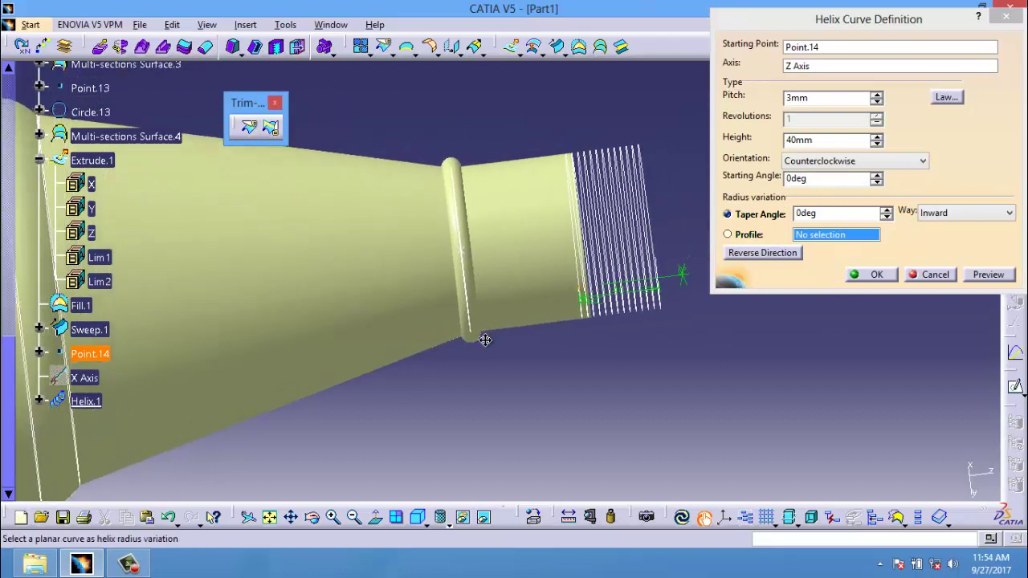
click(767, 253)
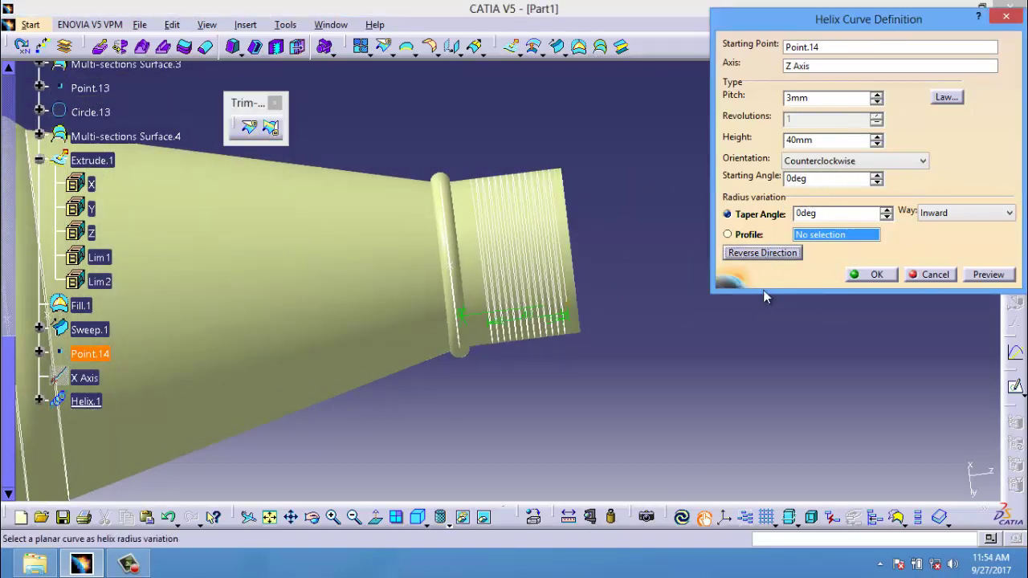
Set the helix pitch to 12mm and height to 45mm, then create Helix.1.
double_click(844, 97)
text(12)
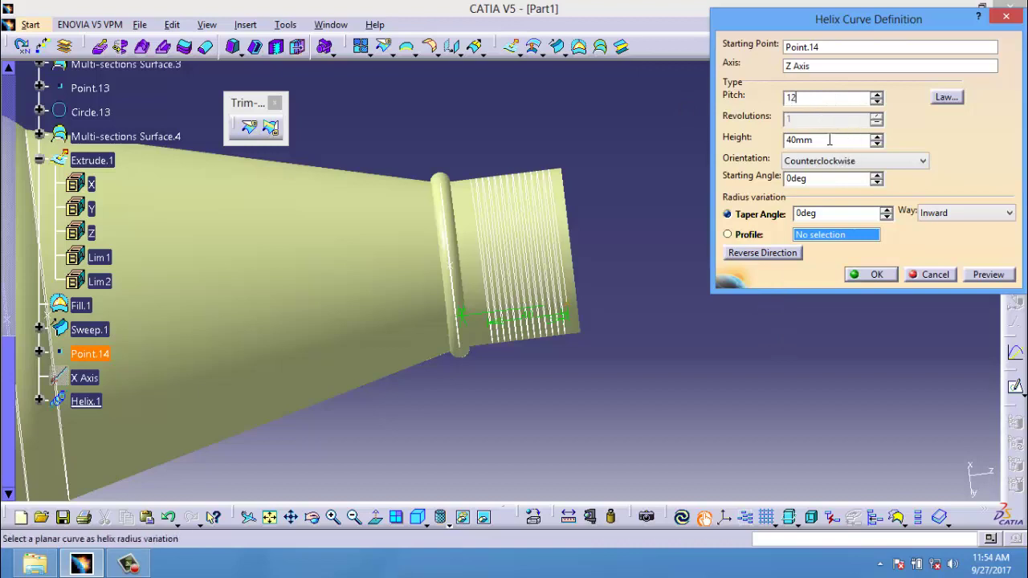
click(827, 139)
text(44)
key(Return)
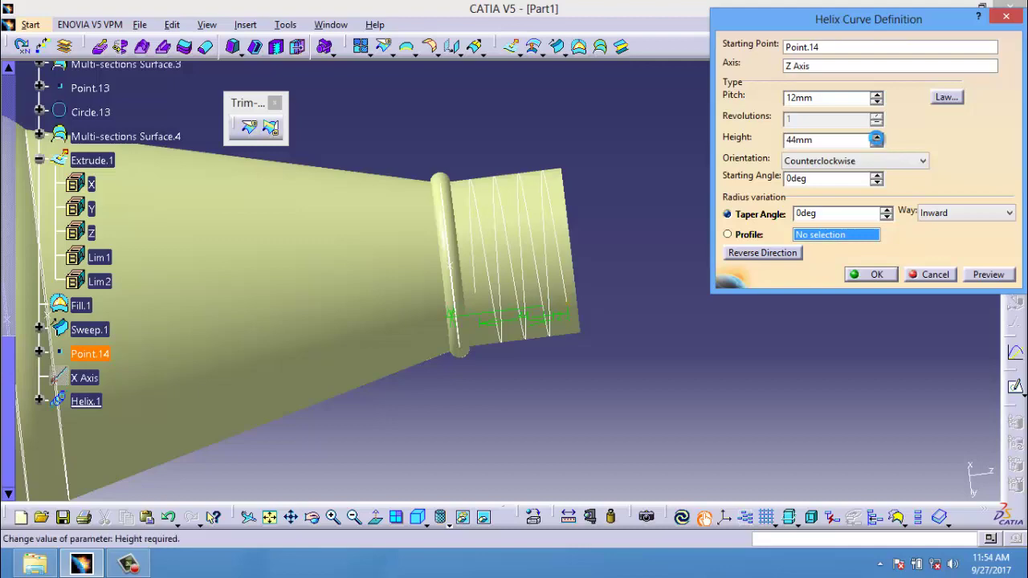
click(876, 136)
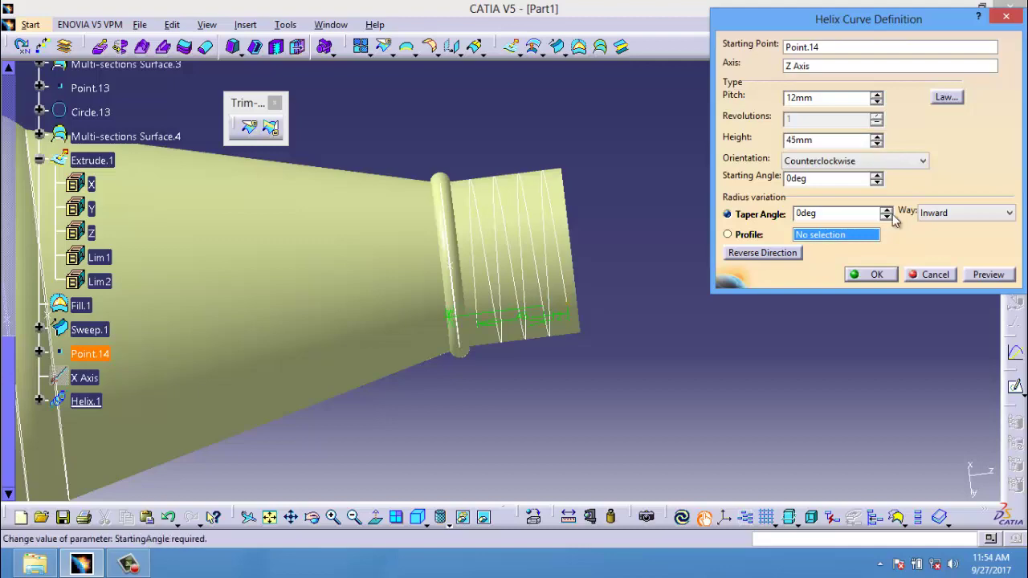
click(877, 275)
Sweep a 3mm-radius circle along Helix.1 to form the neck thread.
click(557, 46)
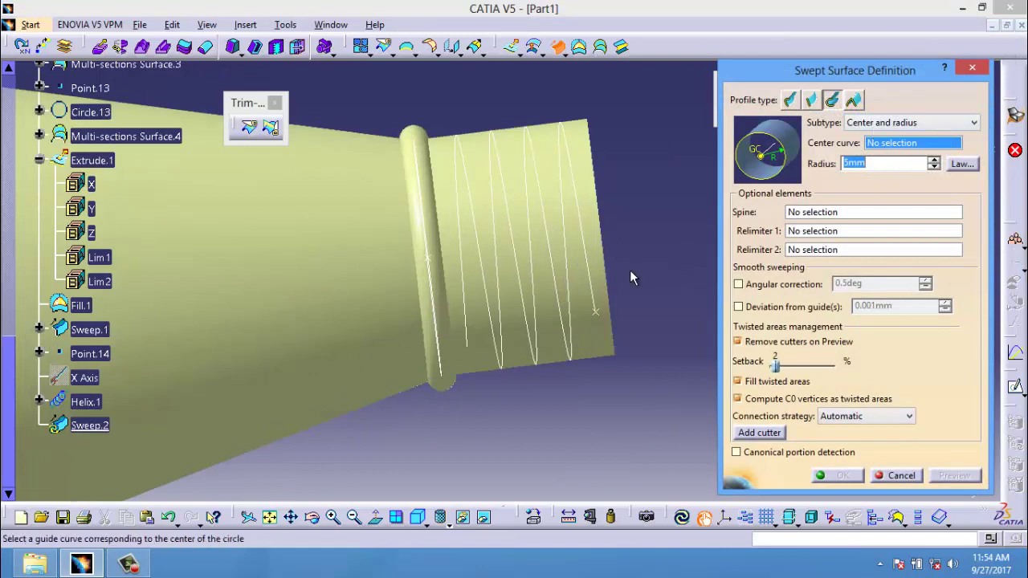
click(587, 259)
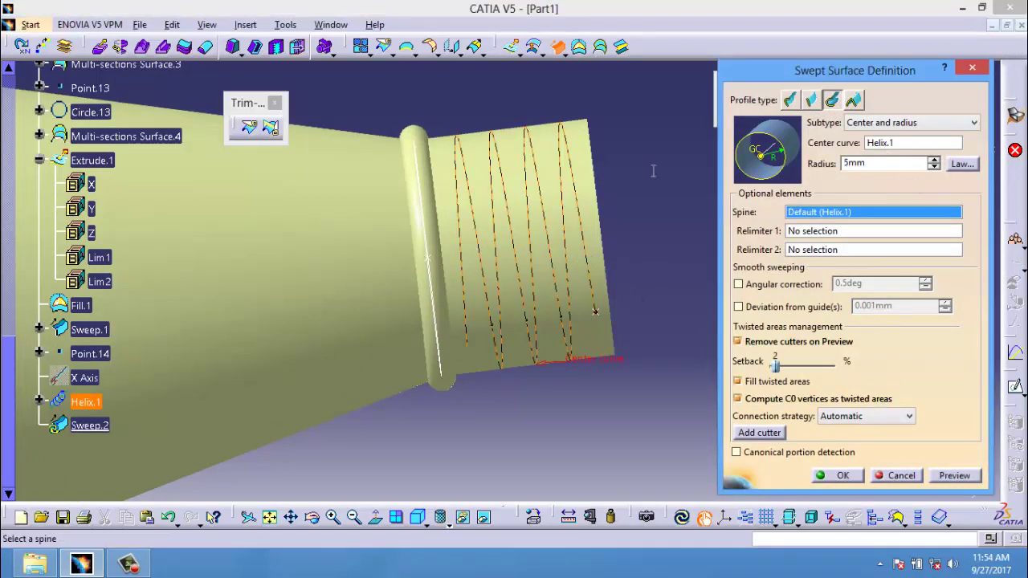
text(3)
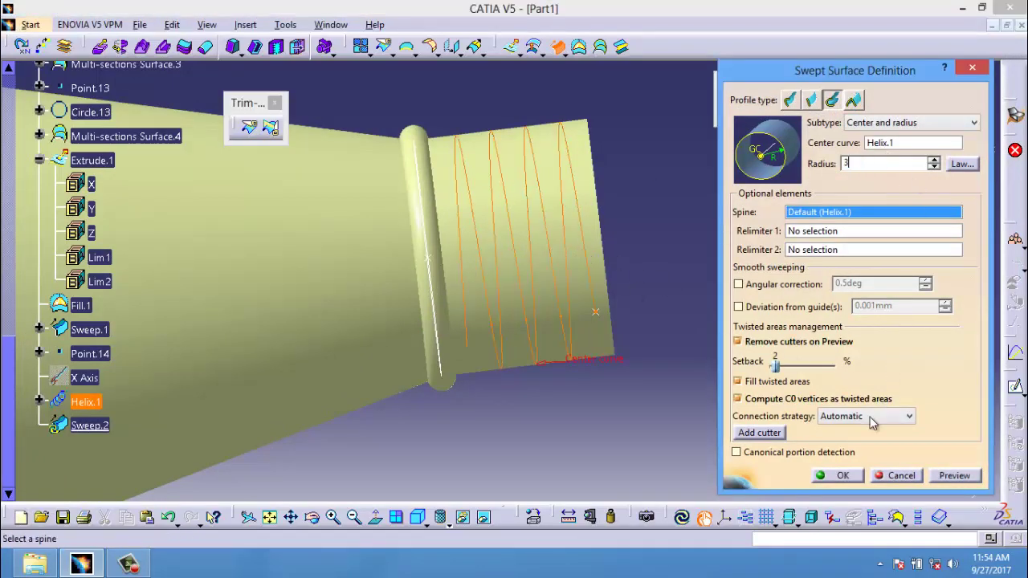
click(954, 477)
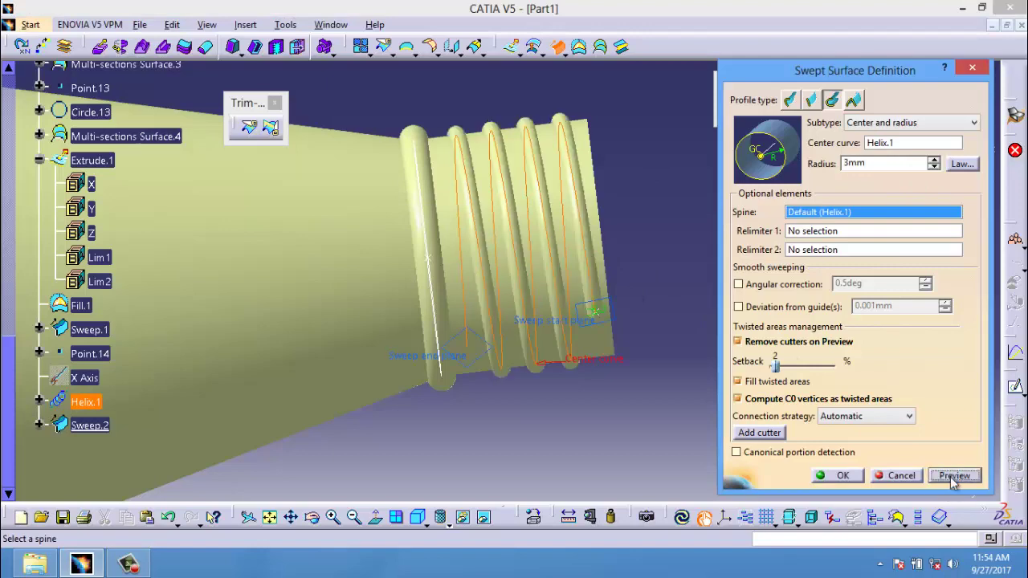
click(858, 480)
mouse_move(615, 394)
middle_down()
mouse_move(561, 472)
mouse_move(835, 409)
mouse_move(762, 436)
mouse_move(584, 387)
middle_up()
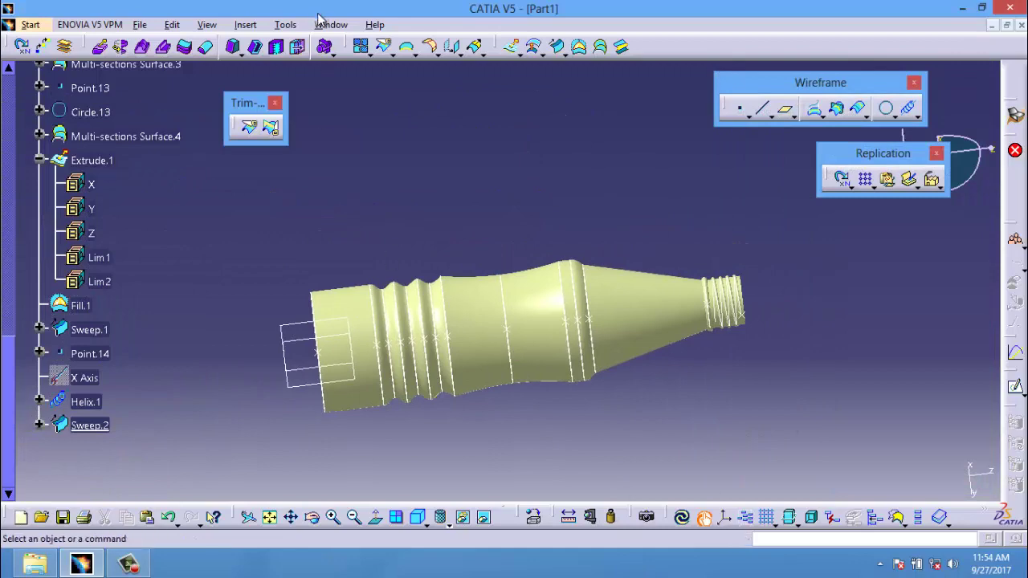
Hide all curves and all planes through Tools > Hide.
click(245, 24)
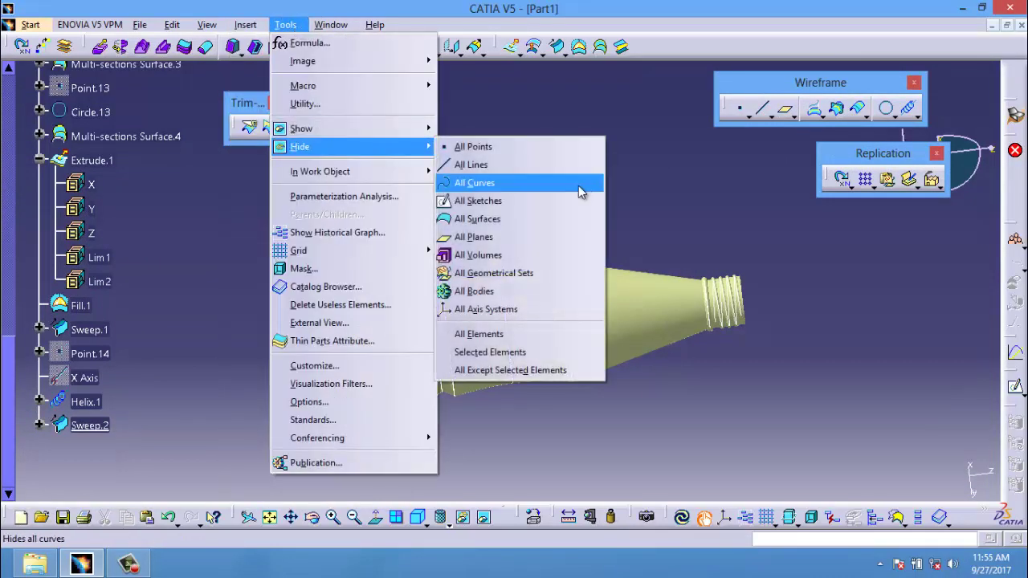
mouse_move(299, 146)
click(493, 183)
click(285, 24)
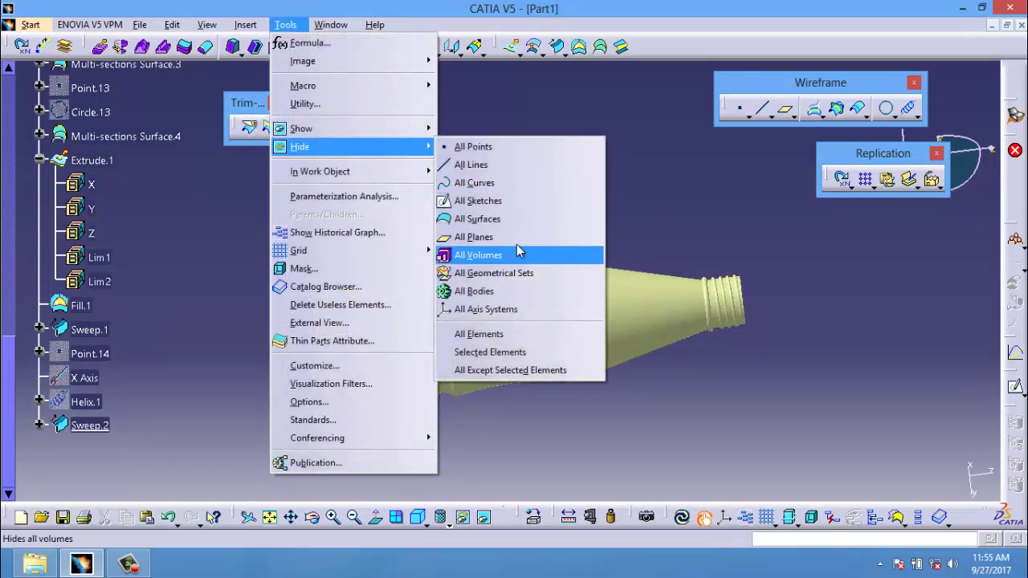
click(510, 237)
Join the bottle's surfaces into Join.1 with Check connexity turned off.
middle_drag(498, 245, 482, 207)
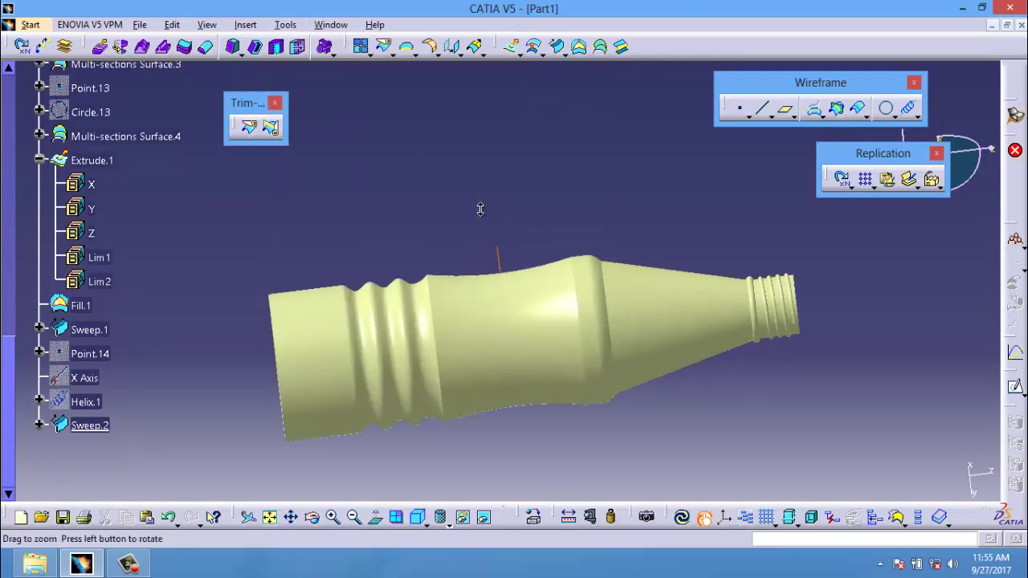
mouse_move(163, 220)
mouse_down()
mouse_move(833, 437)
mouse_move(896, 489)
mouse_up()
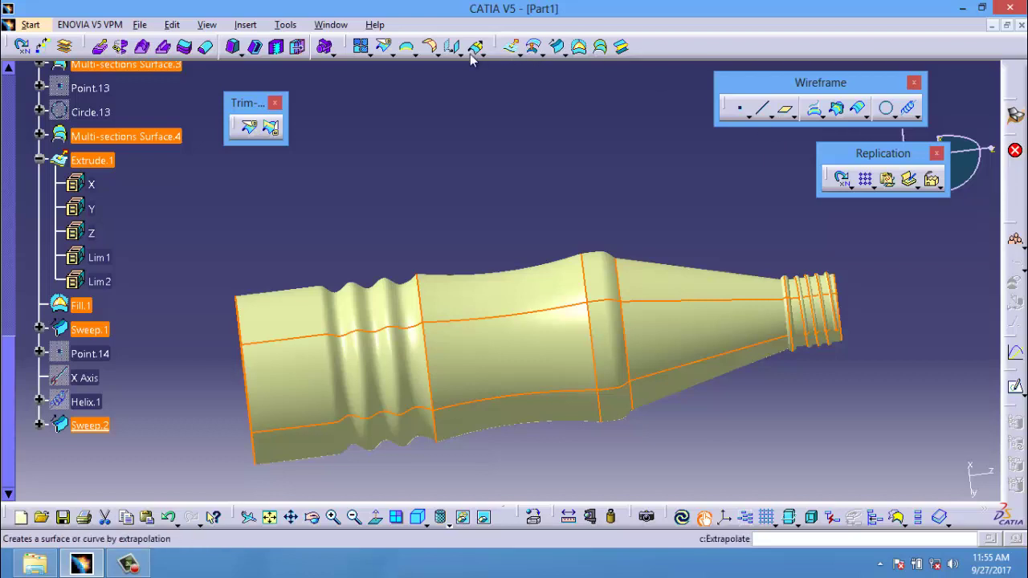
click(361, 46)
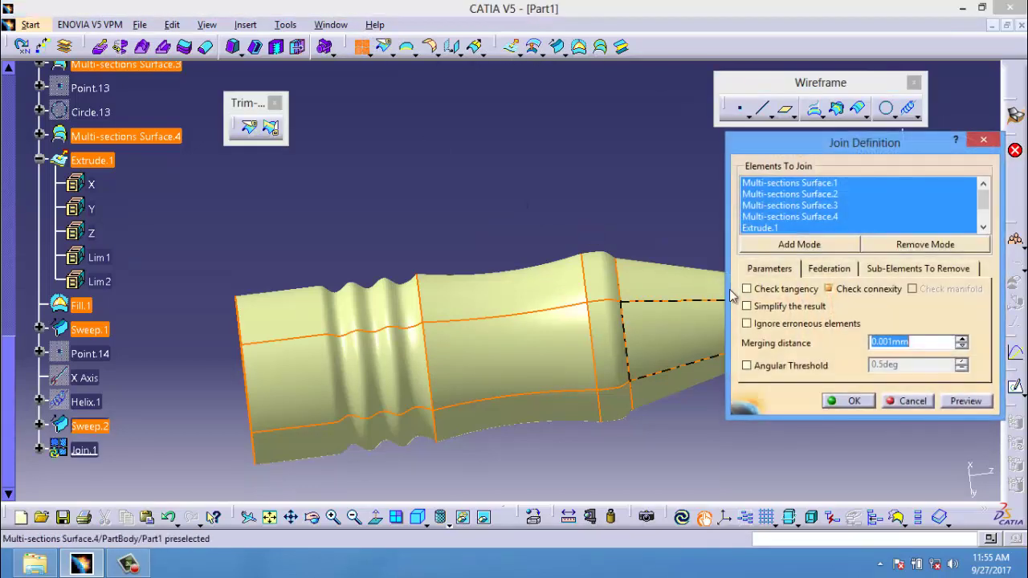
click(866, 288)
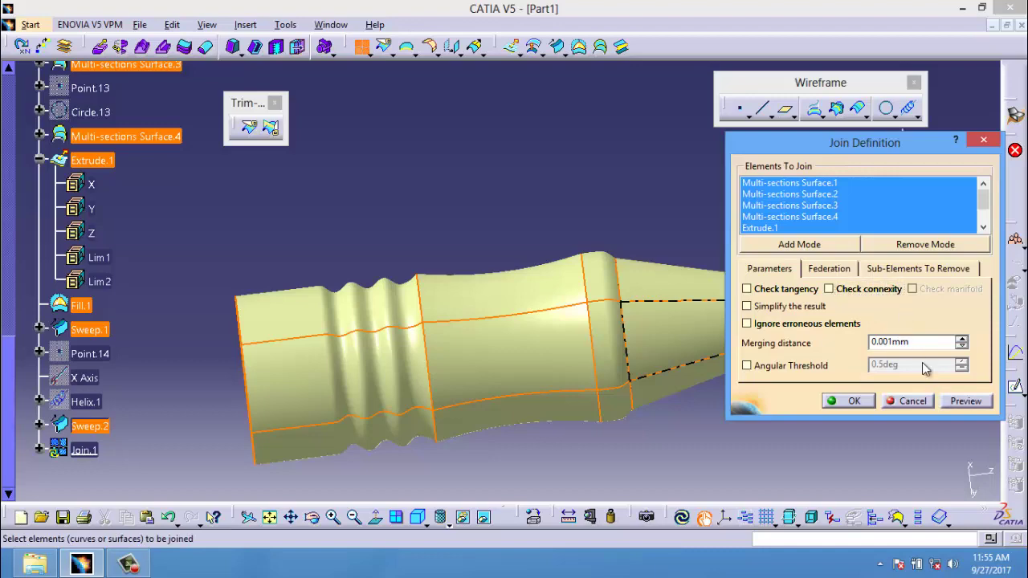
click(965, 401)
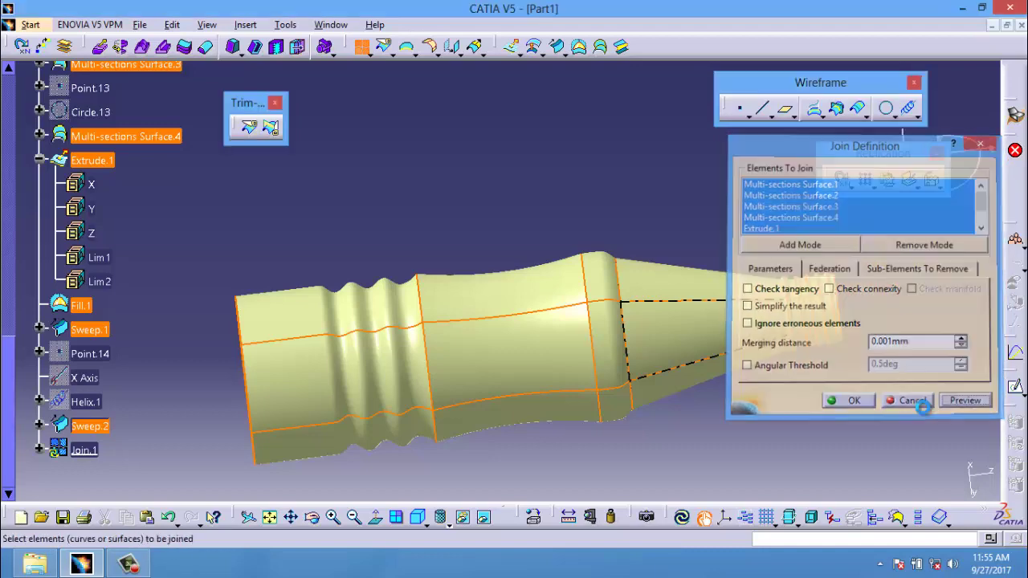
click(850, 400)
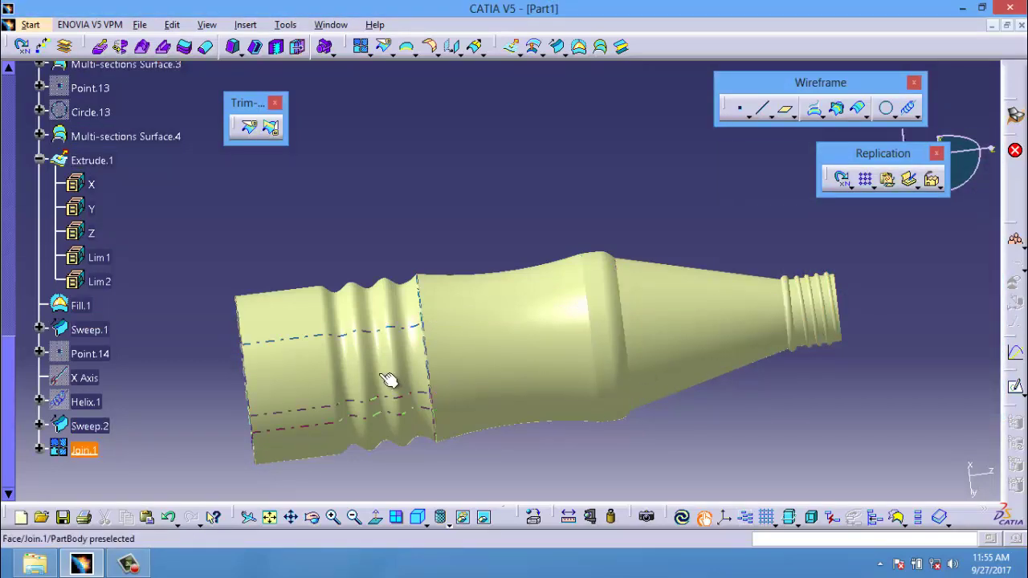
Zoom around the joined bottle and briefly select Join.1 in the tree.
mouse_move(388, 380)
middle_down()
mouse_move(490, 375)
mouse_move(496, 420)
middle_up()
drag(252, 223, 954, 435)
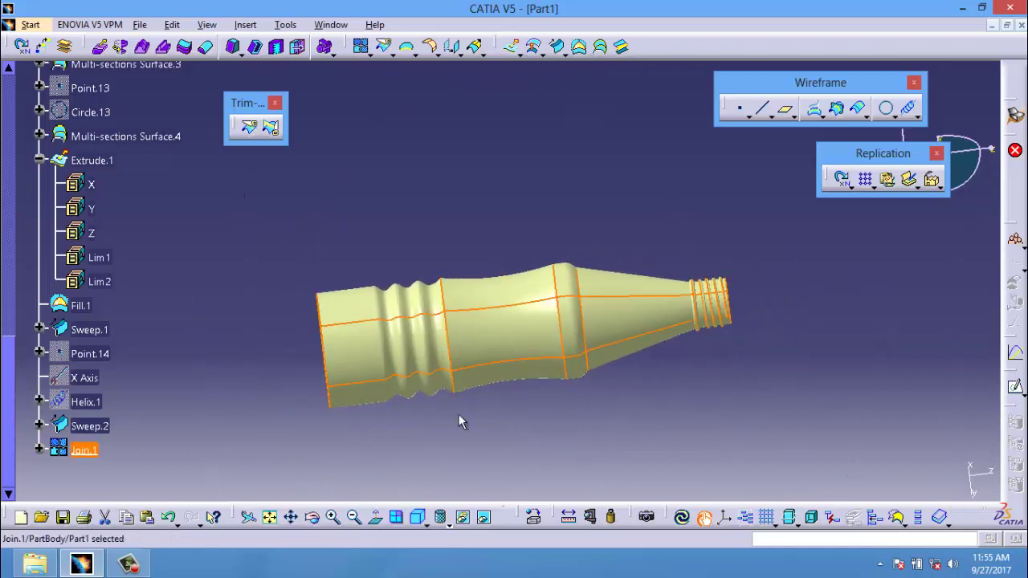
click(241, 434)
click(90, 450)
click(262, 351)
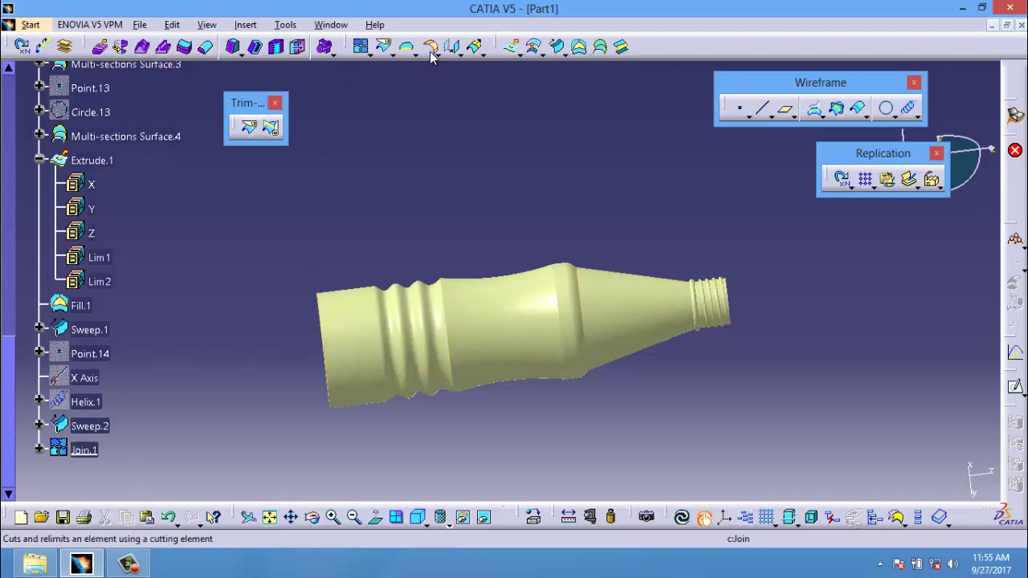
Fillet the bottle's wide end edge with a 20mm radius, creating EdgeFillet.1.
click(456, 51)
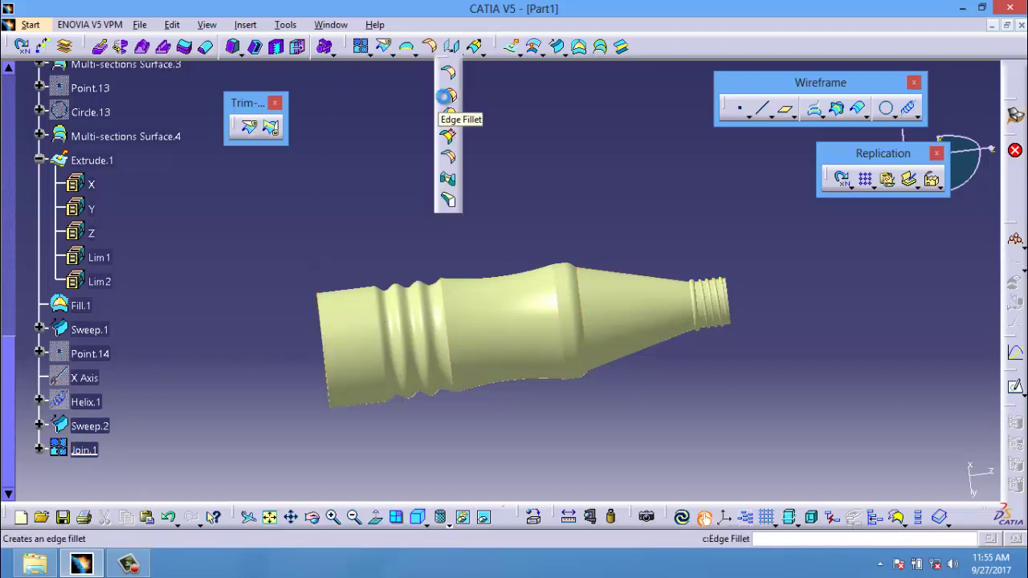
click(447, 94)
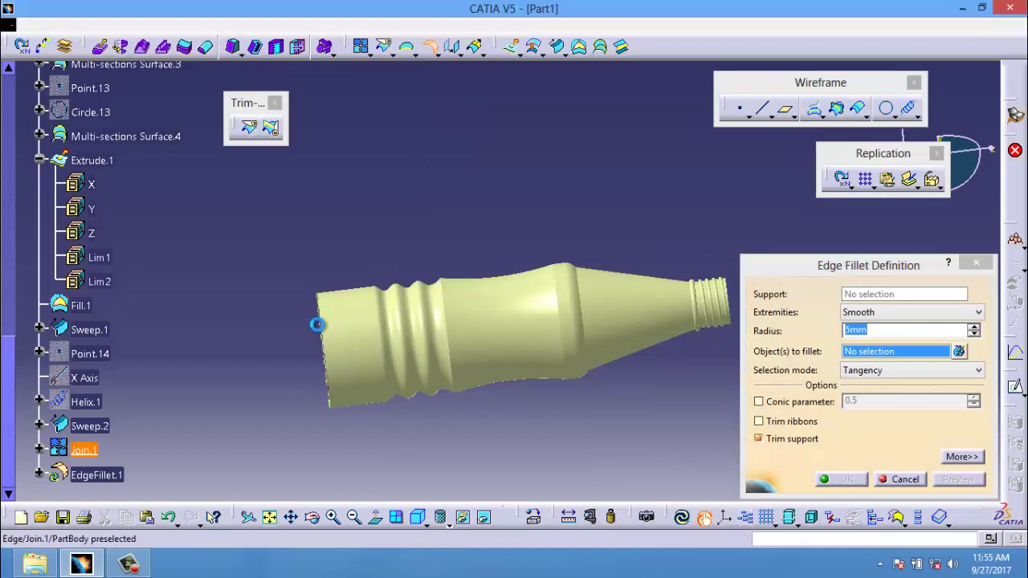
click(326, 330)
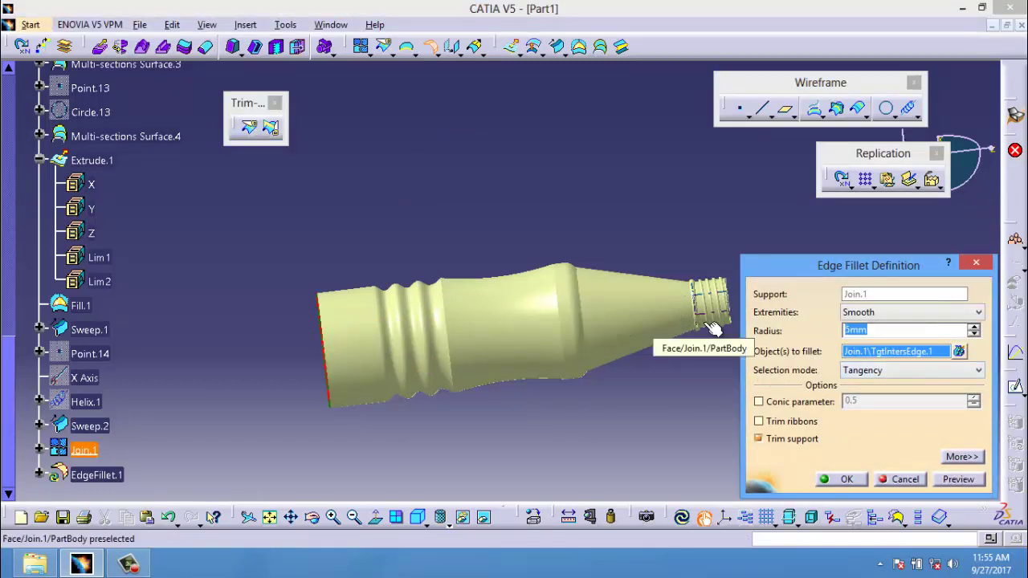
text(20)
click(964, 480)
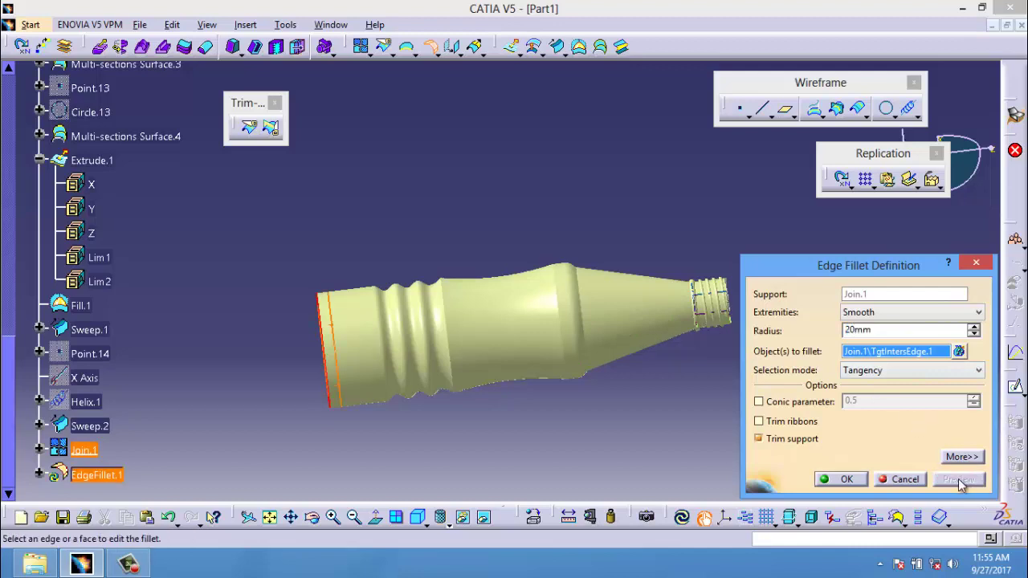
click(841, 479)
Select the edge loops around the bottle's middle.
middle_drag(452, 370, 496, 472)
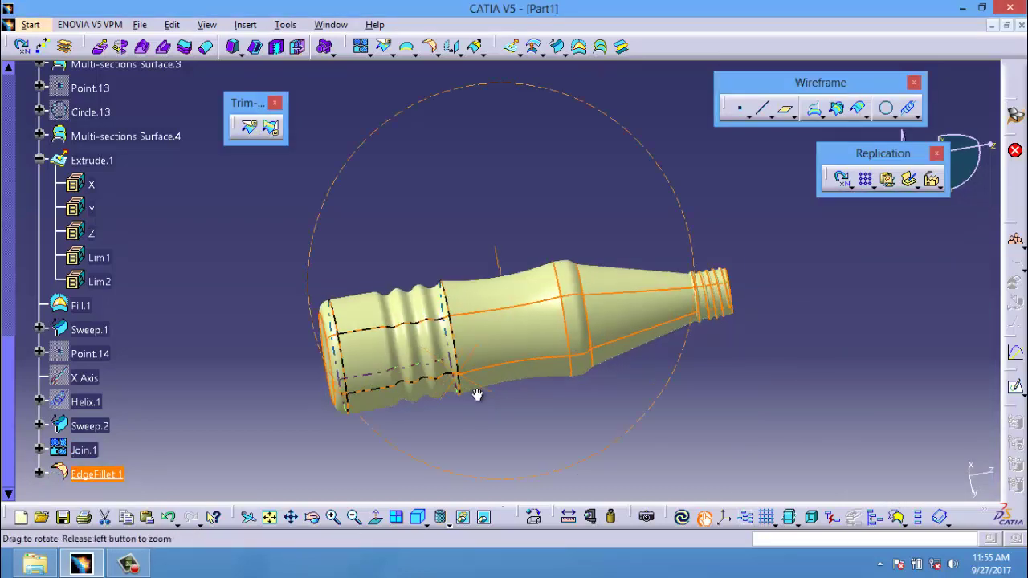
click(621, 404)
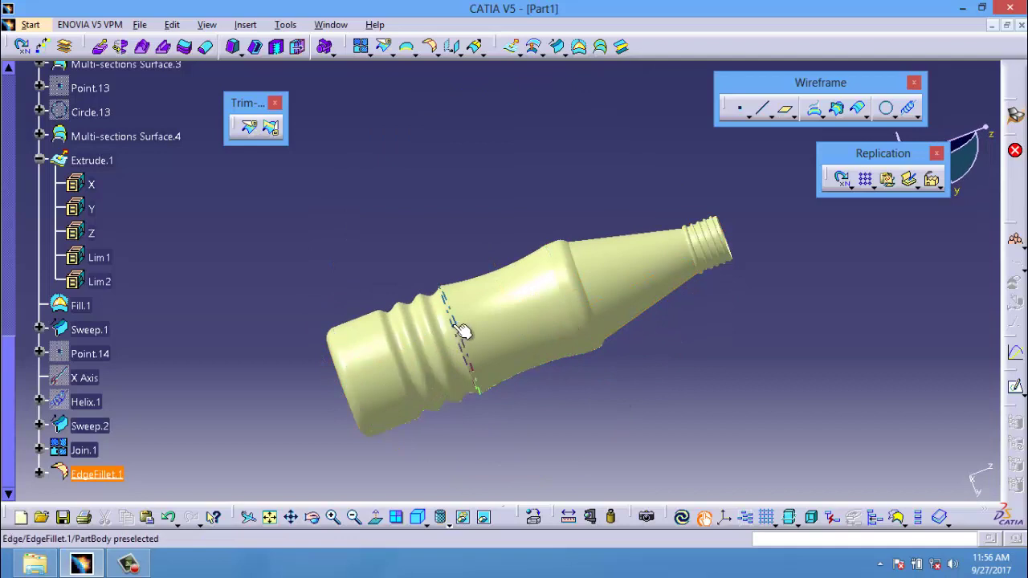
click(568, 305)
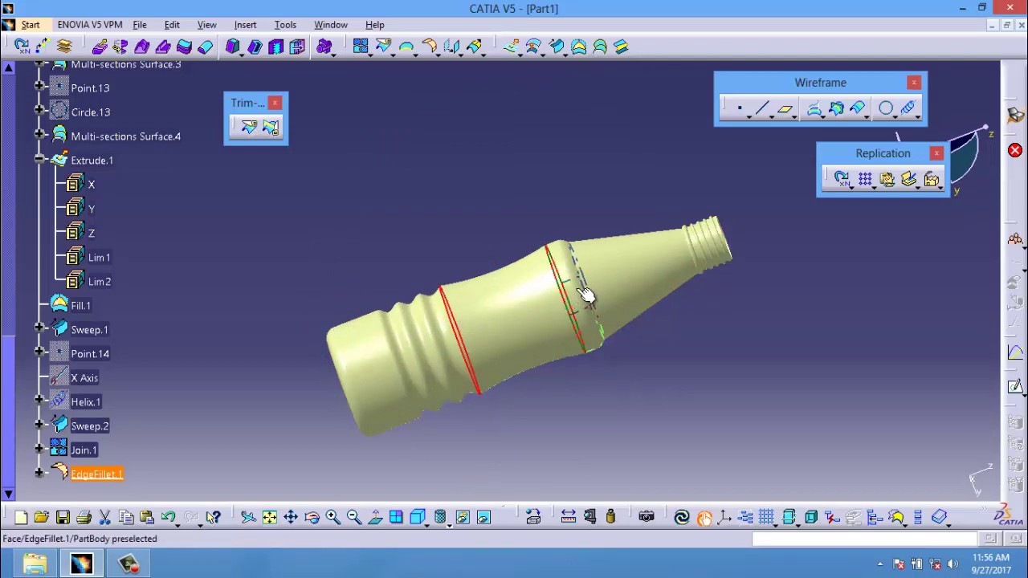
Round the three middle ring edges with a 10mm edge fillet, creating EdgeFillet.2.
click(454, 49)
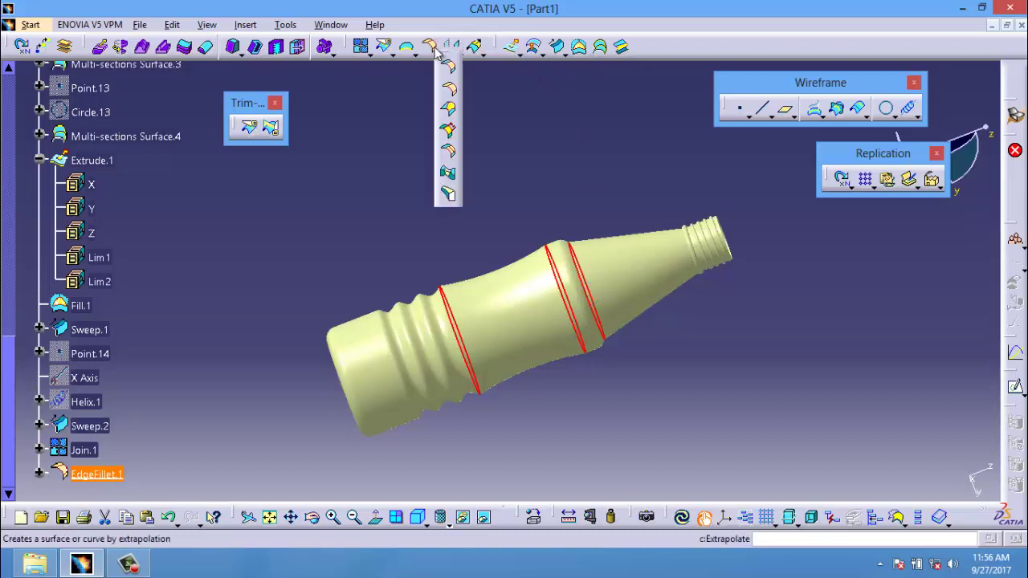
click(448, 87)
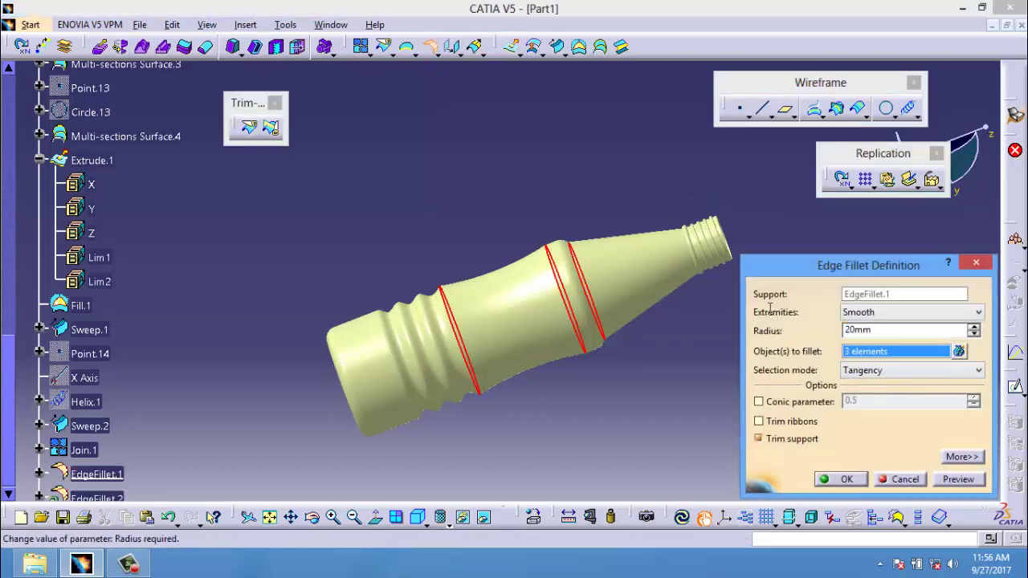
text(10)
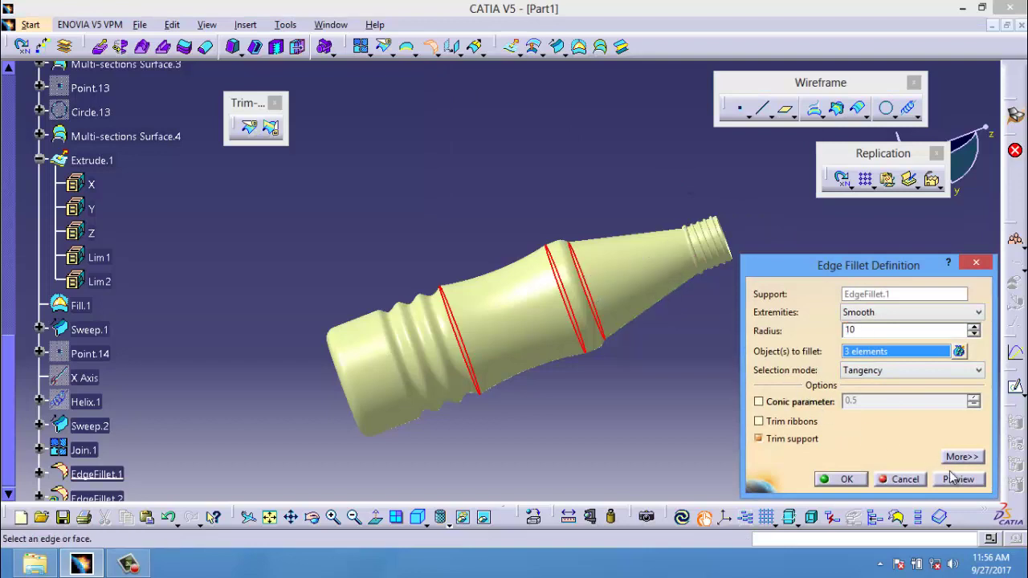
click(958, 479)
click(844, 480)
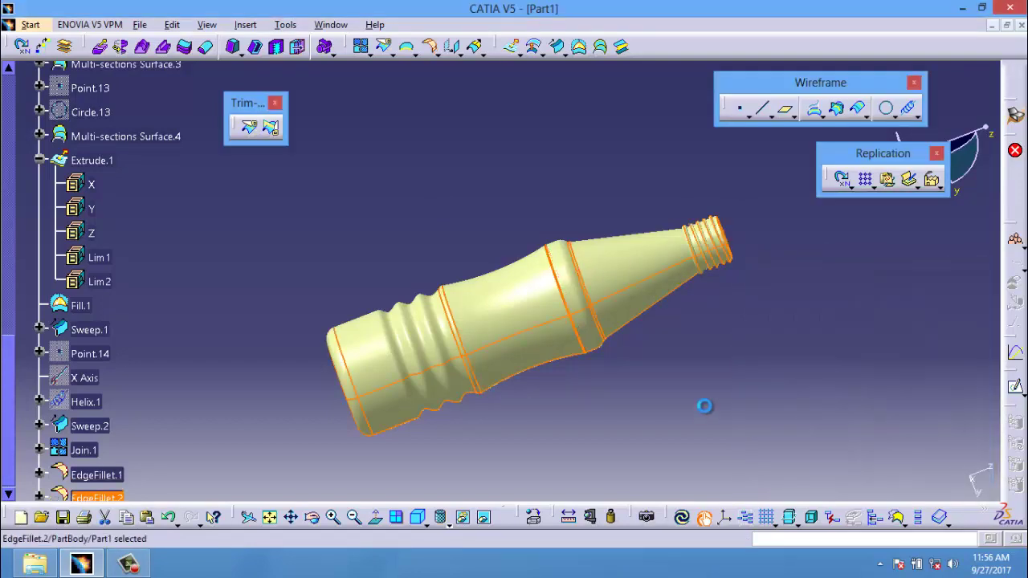
click(682, 399)
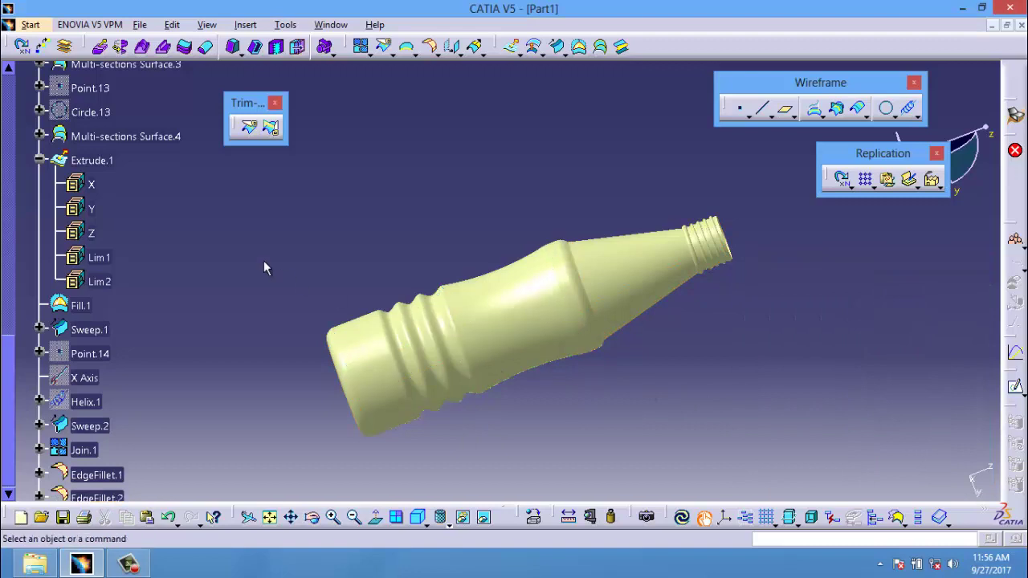
Scroll to the top of the tree, collapse the PartBody branch and select PartBody.
scroll(129, 342, down, 2)
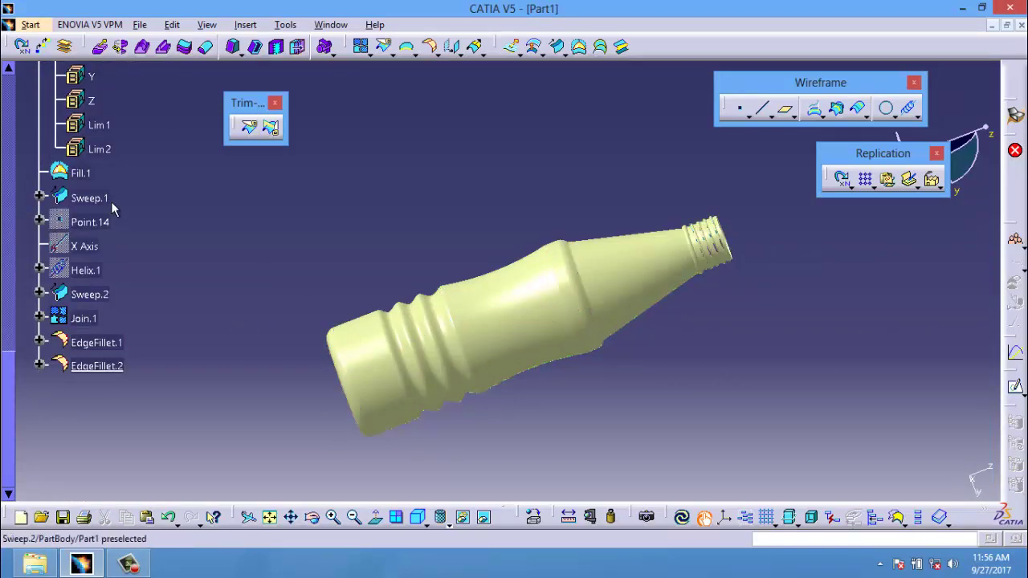
scroll(128, 176, up, 1)
scroll(138, 143, up, 1)
scroll(138, 143, up, 3)
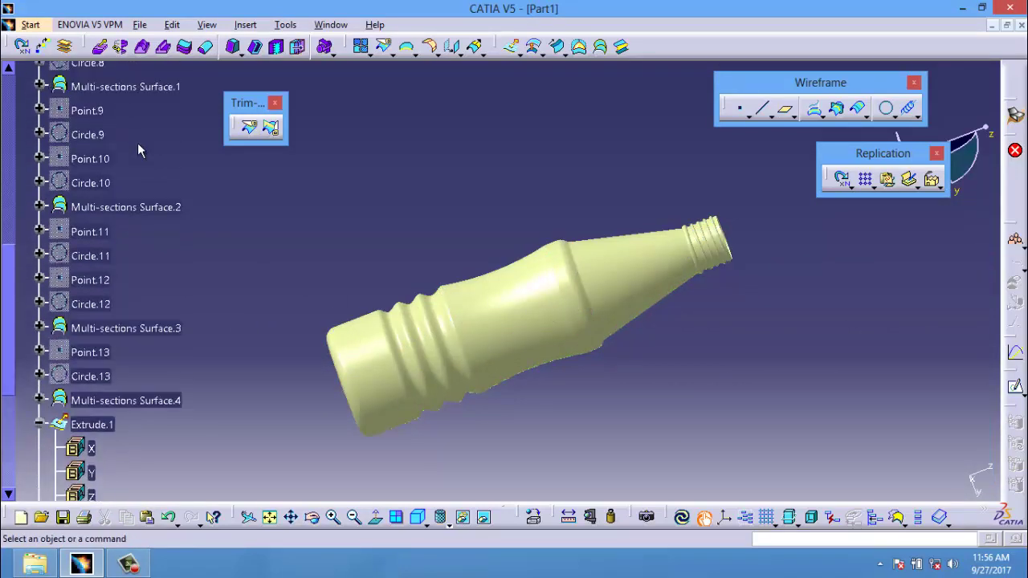
scroll(138, 143, up, 1)
scroll(138, 143, up, 4)
scroll(81, 321, up, 4)
scroll(72, 329, down, 1)
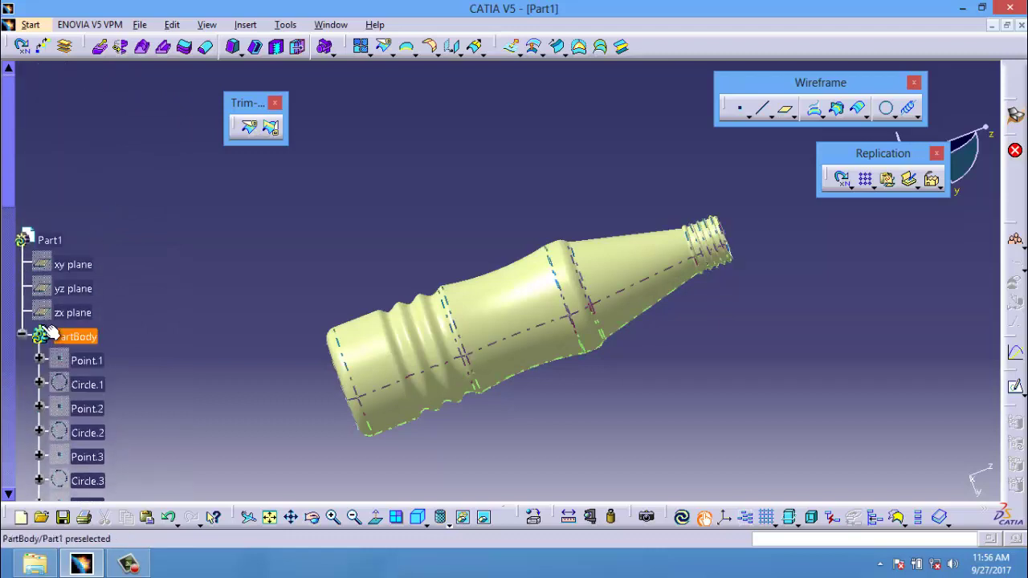
click(8, 336)
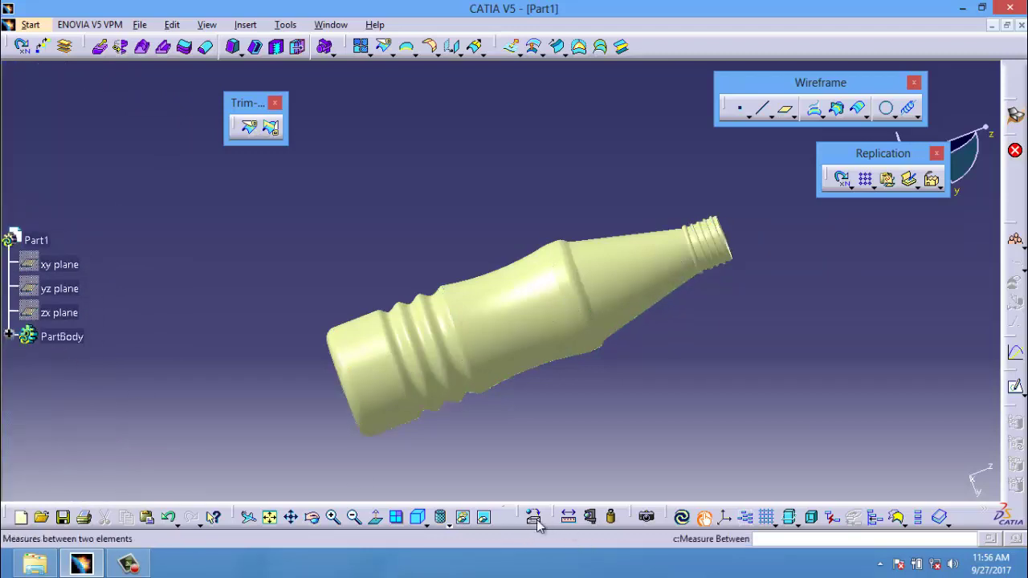
click(84, 341)
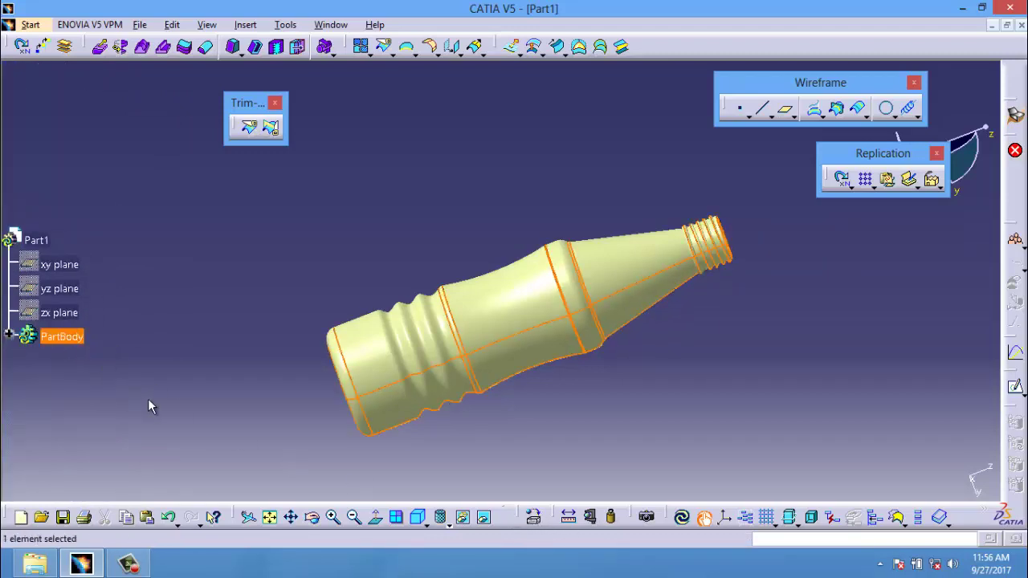
Apply the Plastic material from the Other category to the bottle body.
click(509, 519)
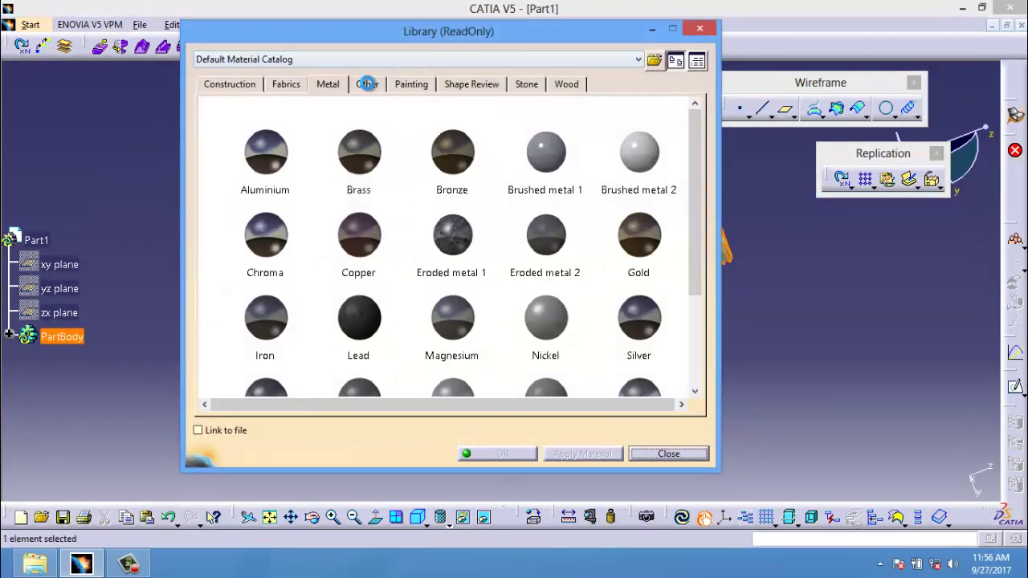
click(367, 83)
drag(703, 206, 698, 237)
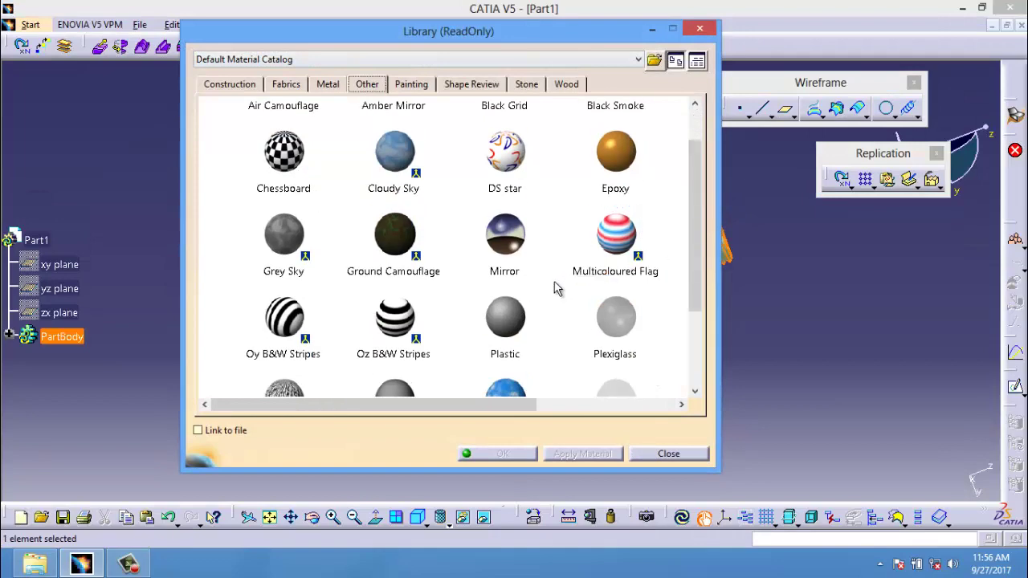
click(498, 327)
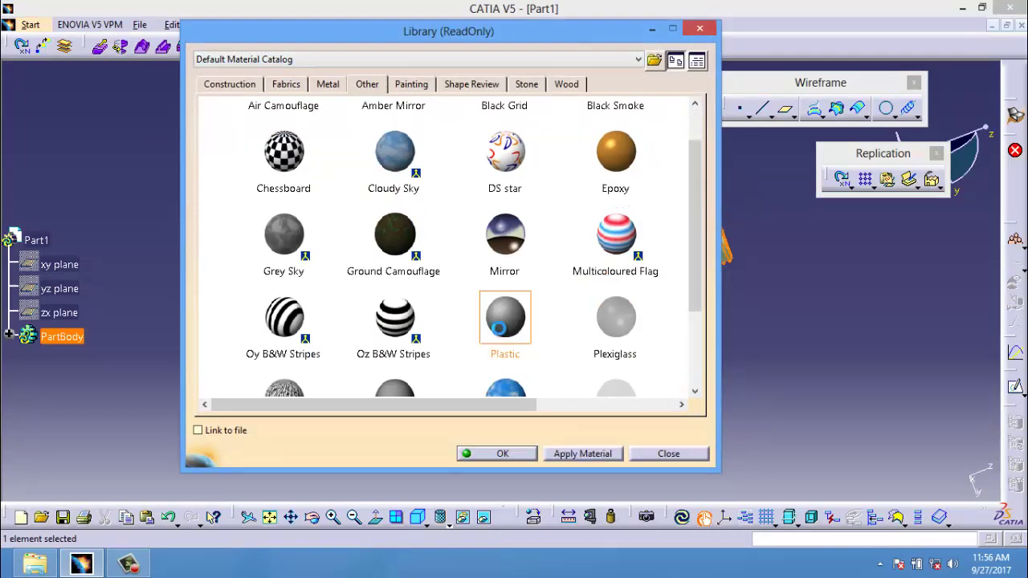
click(497, 454)
Show the bottle in Shading with Material mode and reveal Plastic under PartBody.
click(444, 523)
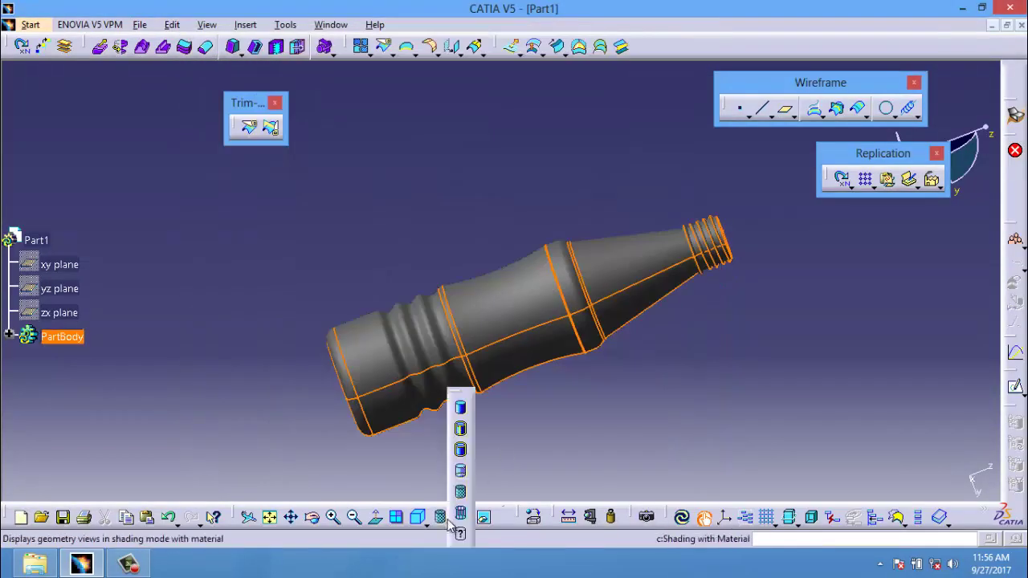
click(462, 495)
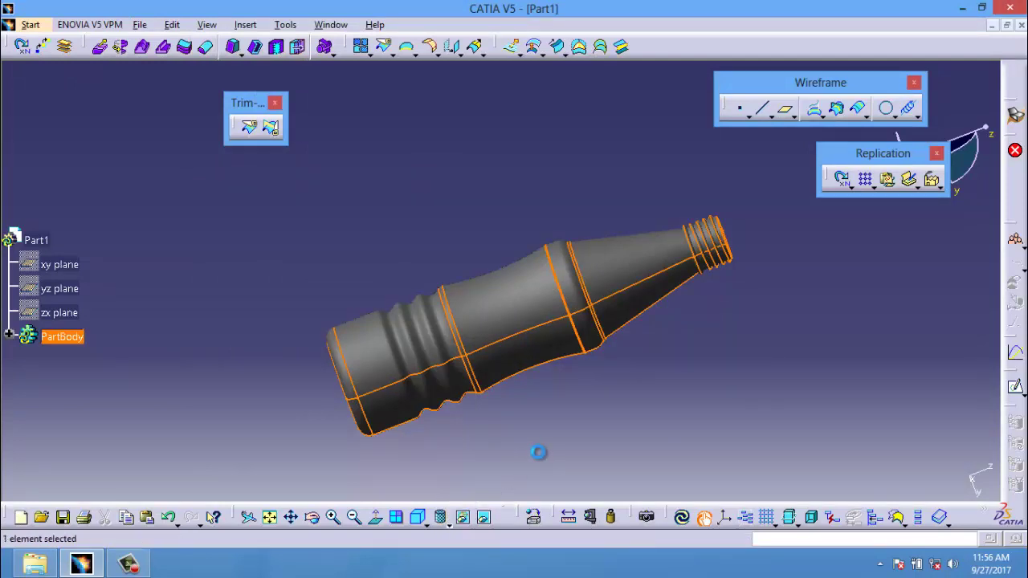
middle_drag(474, 369, 477, 349)
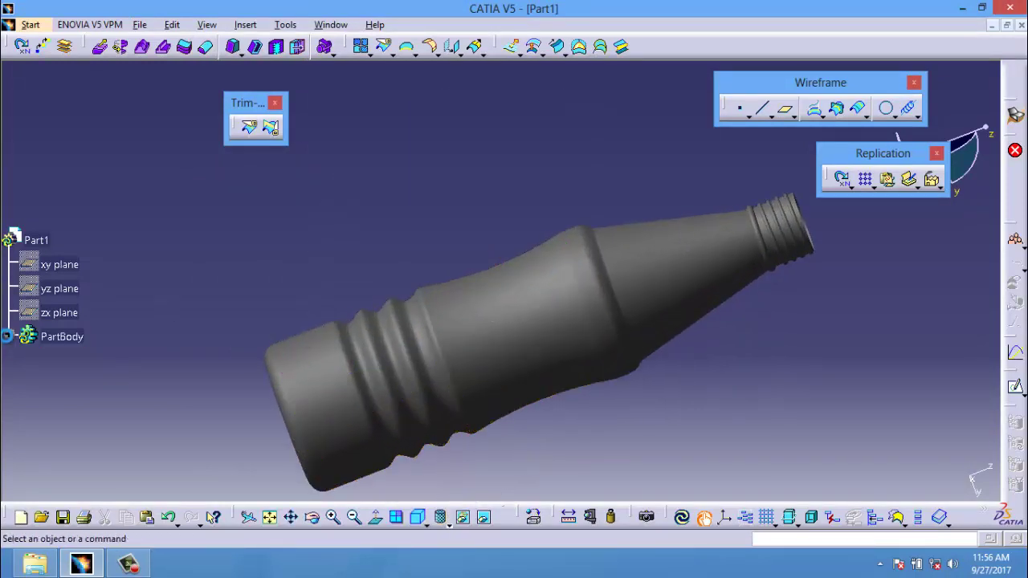
click(7, 336)
scroll(36, 225, up, 2)
In Plastic's rendering properties, set ambient 0.86 and roughness 0.84, and raise the transparency.
double_click(86, 143)
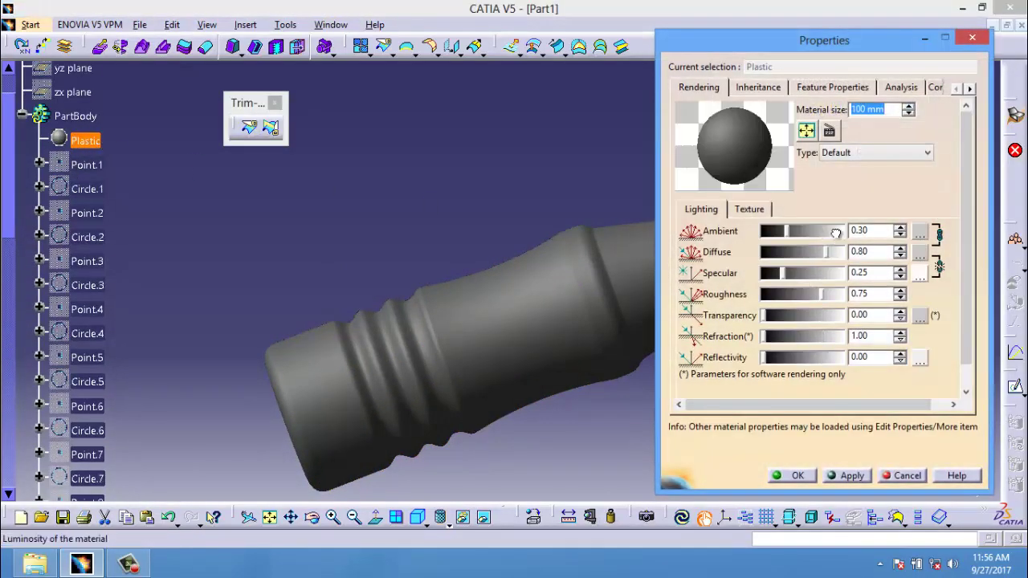
click(835, 232)
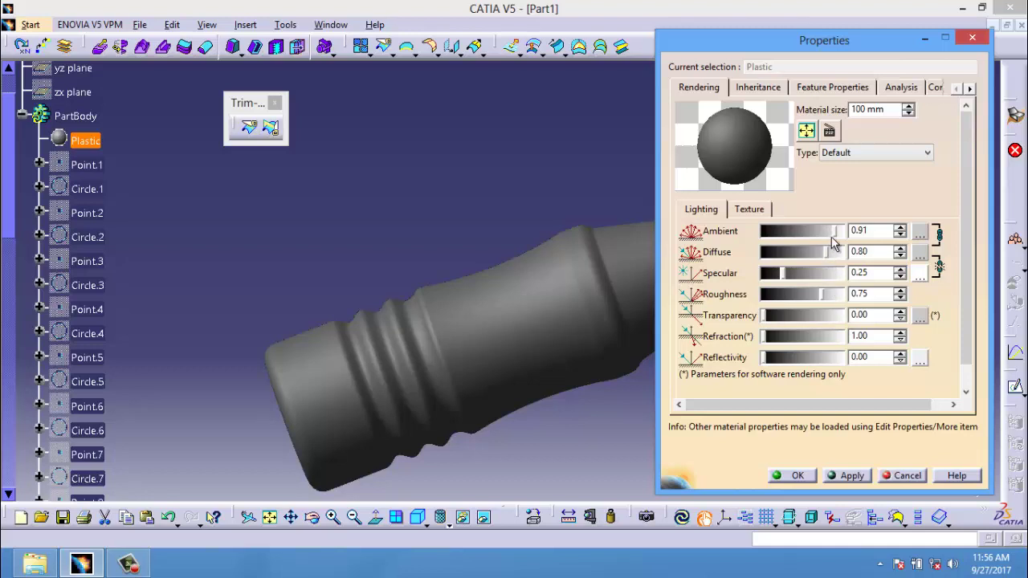
drag(834, 244, 830, 246)
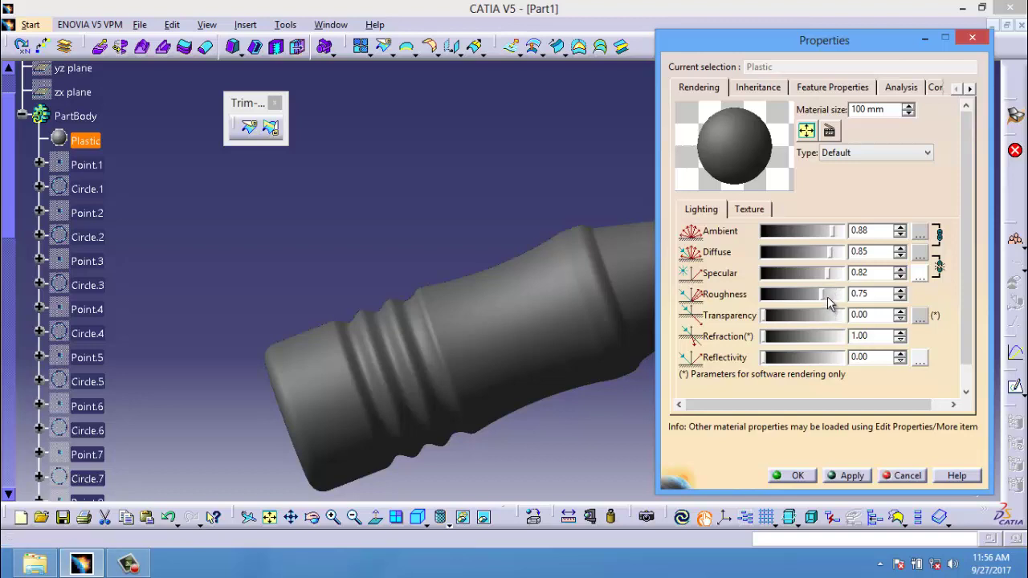
click(831, 295)
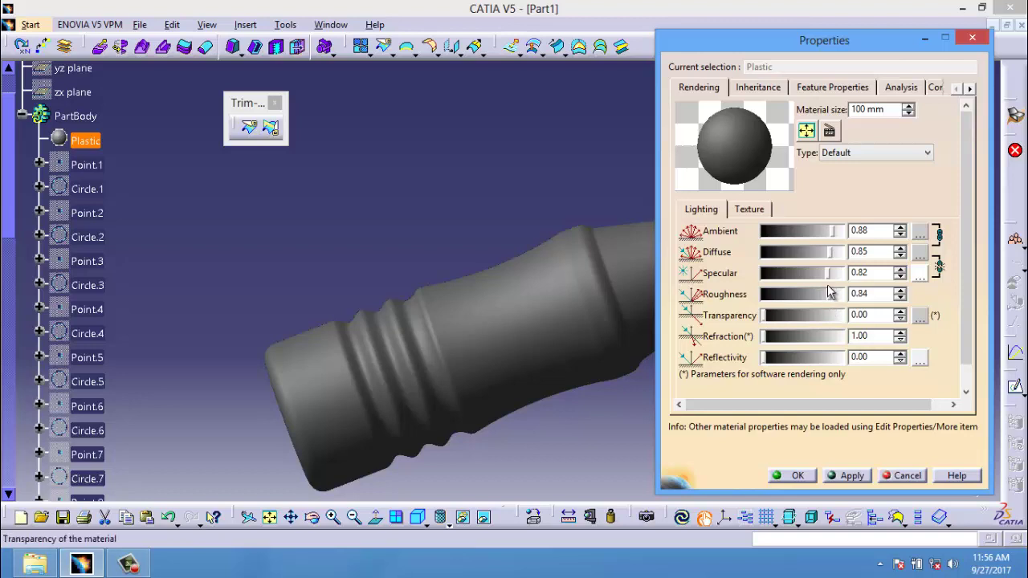
click(831, 232)
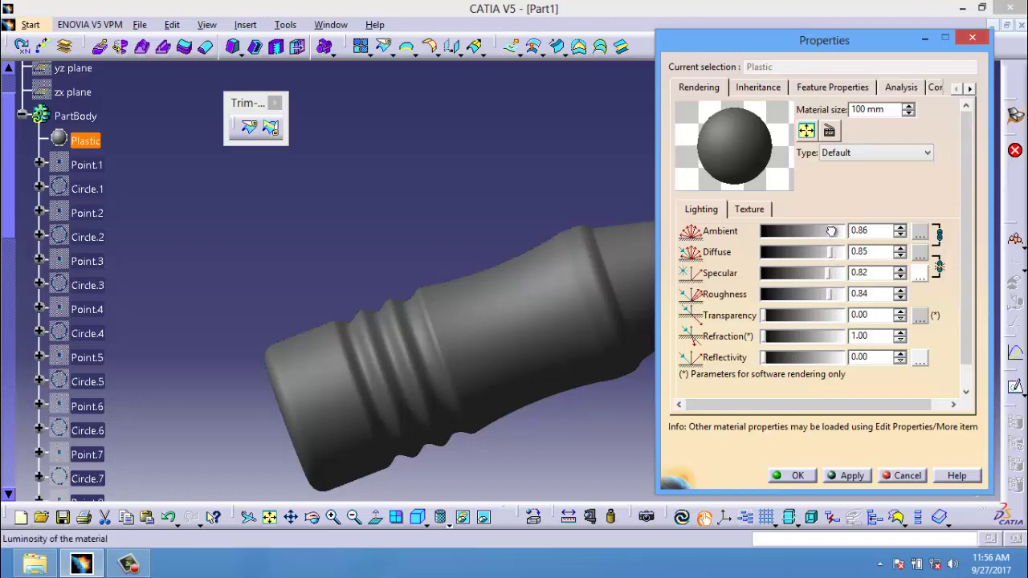
click(772, 316)
click(784, 338)
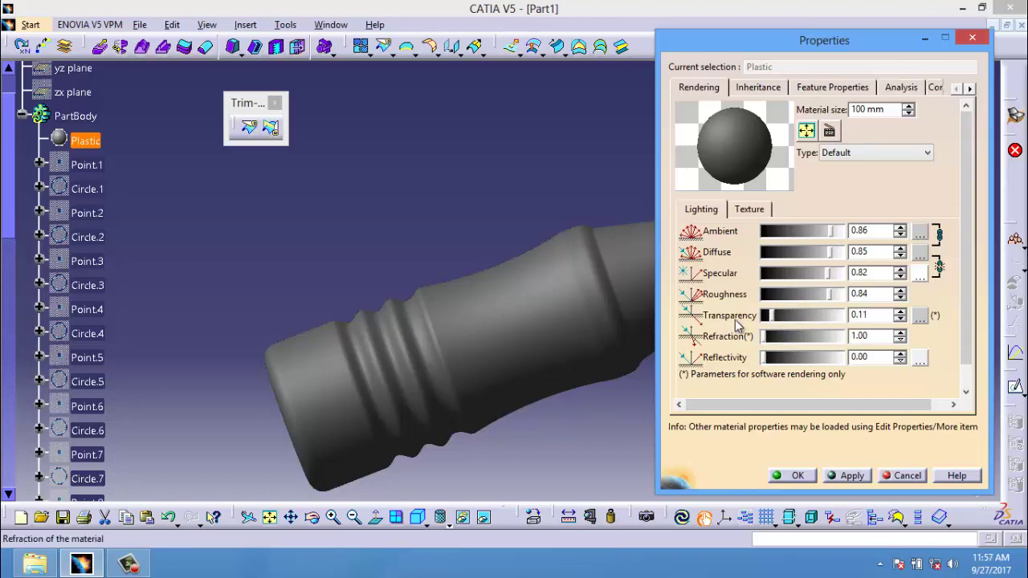
click(776, 315)
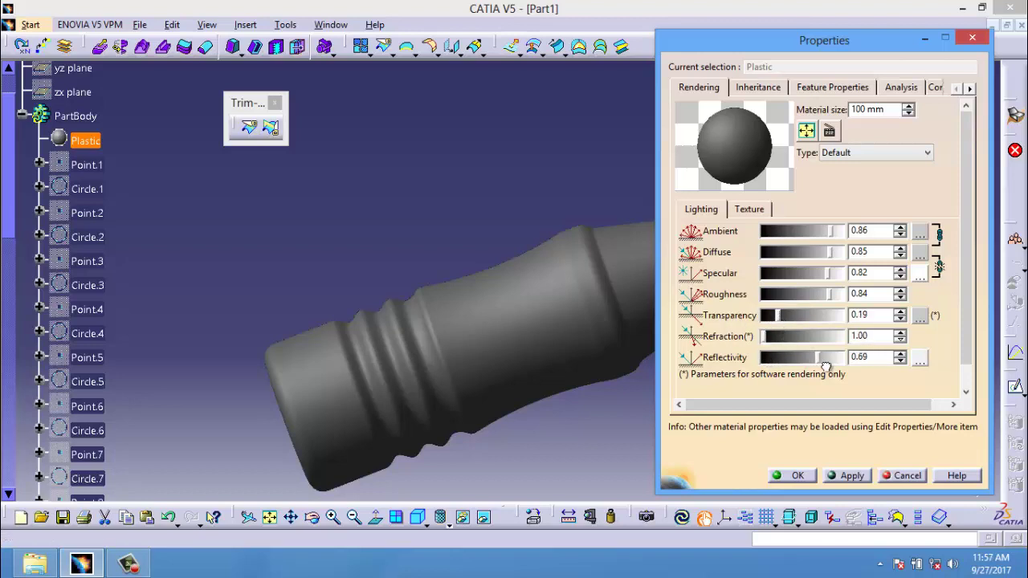
drag(779, 316, 793, 315)
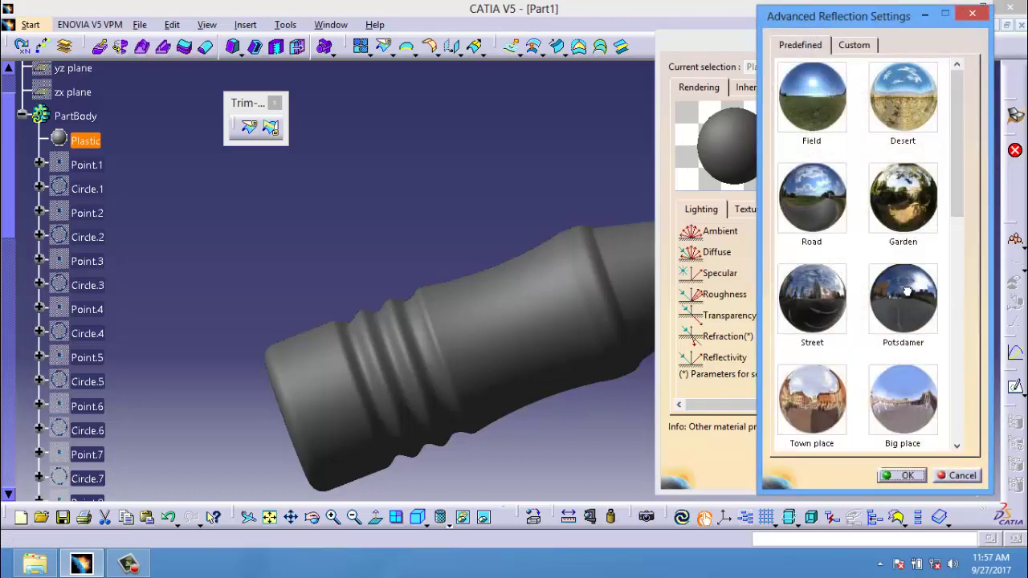
Set Plastic's reflection environment to Potsdamer and apply it.
click(908, 292)
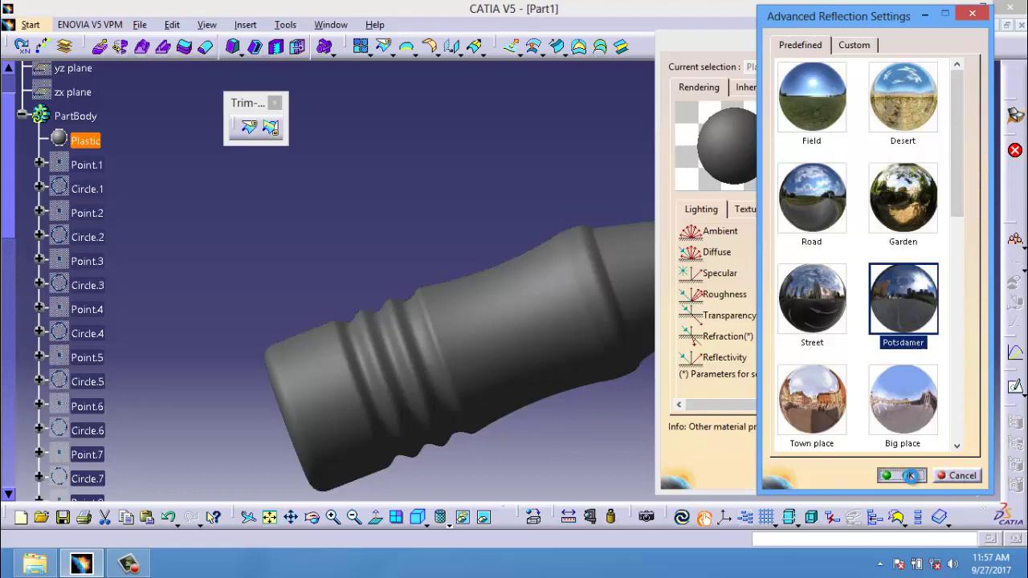
click(910, 475)
click(845, 475)
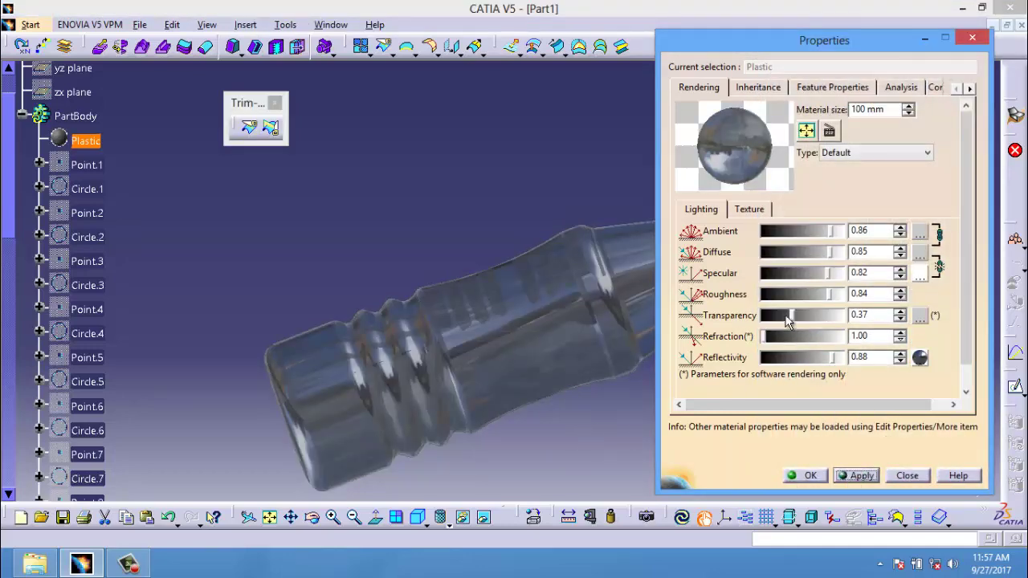
Settle the transparency at 0.35, apply it, and close the material properties.
drag(793, 313, 814, 311)
click(863, 477)
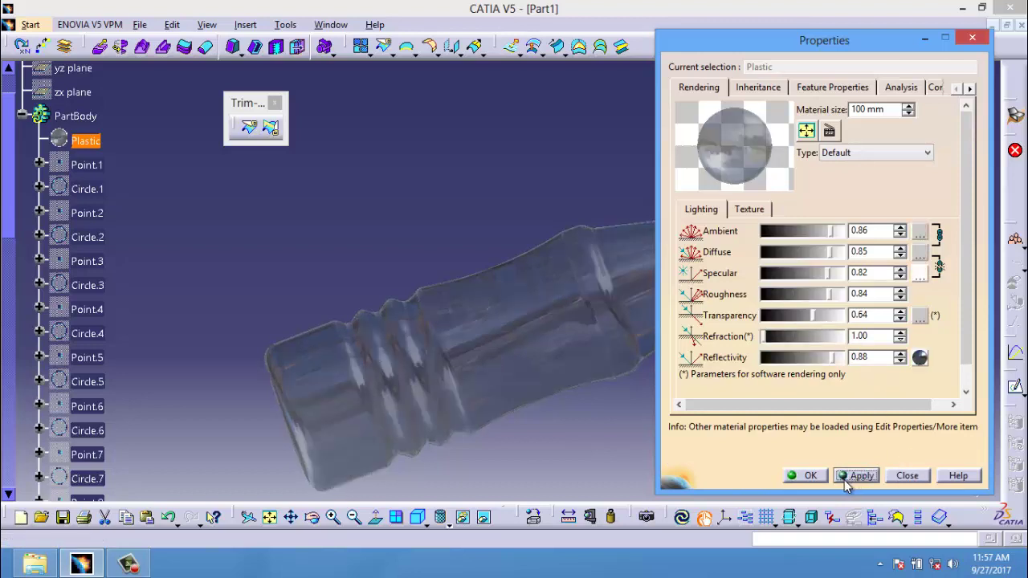
click(790, 316)
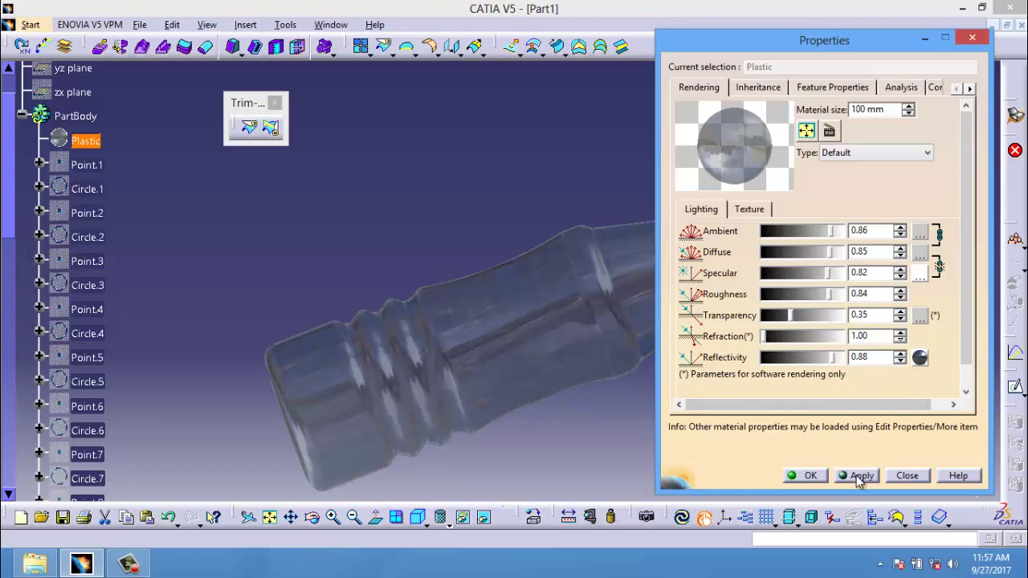
click(858, 477)
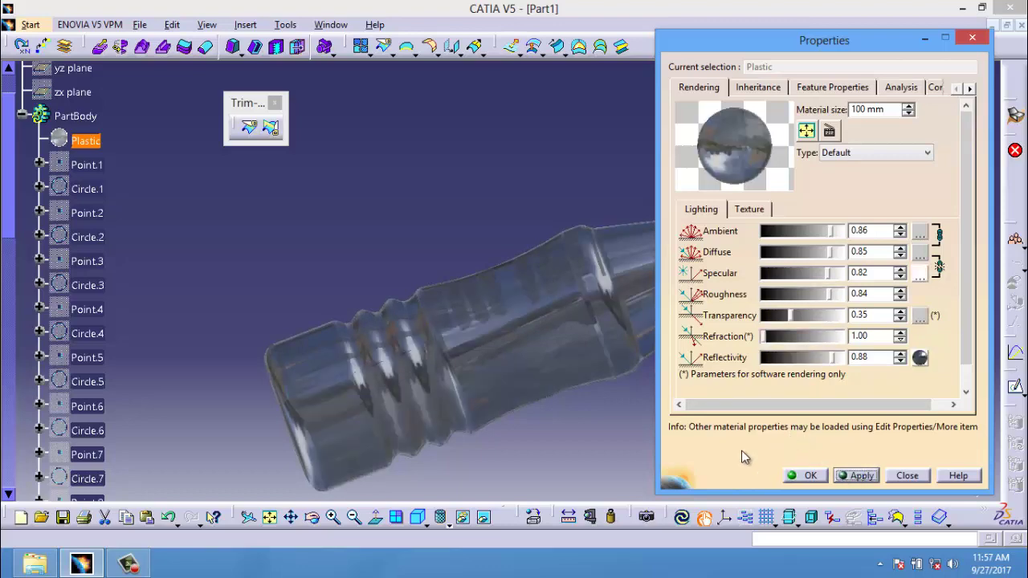
click(809, 475)
mouse_move(534, 371)
middle_down()
mouse_move(533, 396)
mouse_move(699, 324)
mouse_move(699, 268)
mouse_move(654, 386)
mouse_move(458, 287)
middle_up()
Collapse PartBody, insert a new body, Body.2, and select it in the tree.
mouse_move(478, 250)
middle_down()
mouse_move(599, 156)
mouse_move(659, 171)
mouse_move(579, 455)
mouse_move(585, 486)
mouse_move(564, 485)
mouse_move(4, 55)
middle_up()
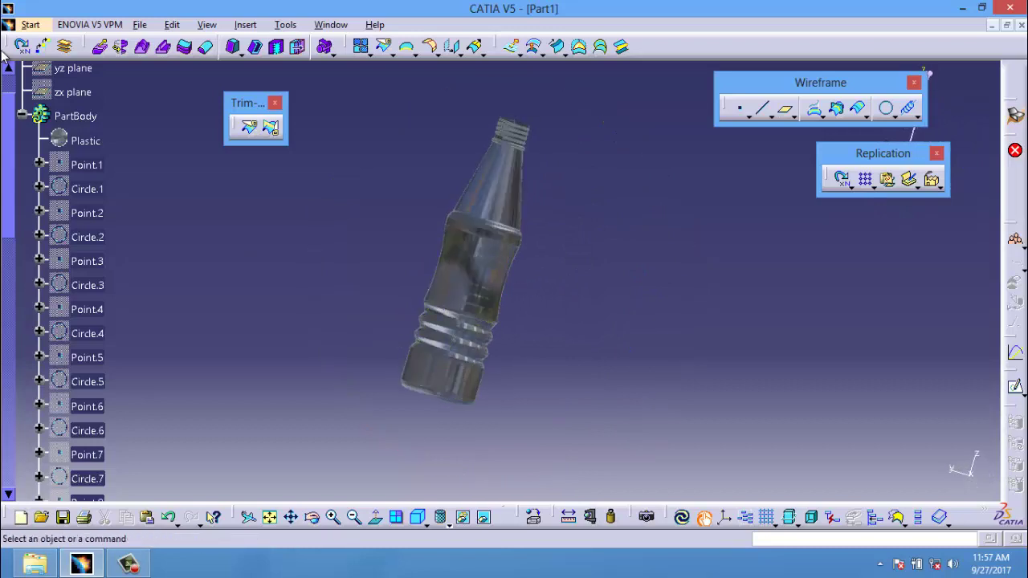
click(21, 112)
click(245, 24)
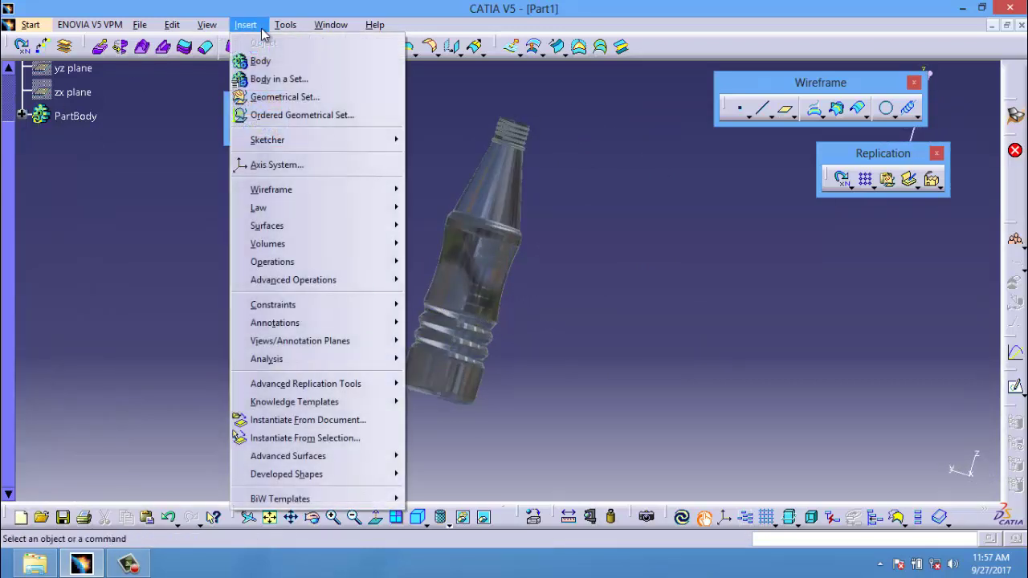
click(270, 63)
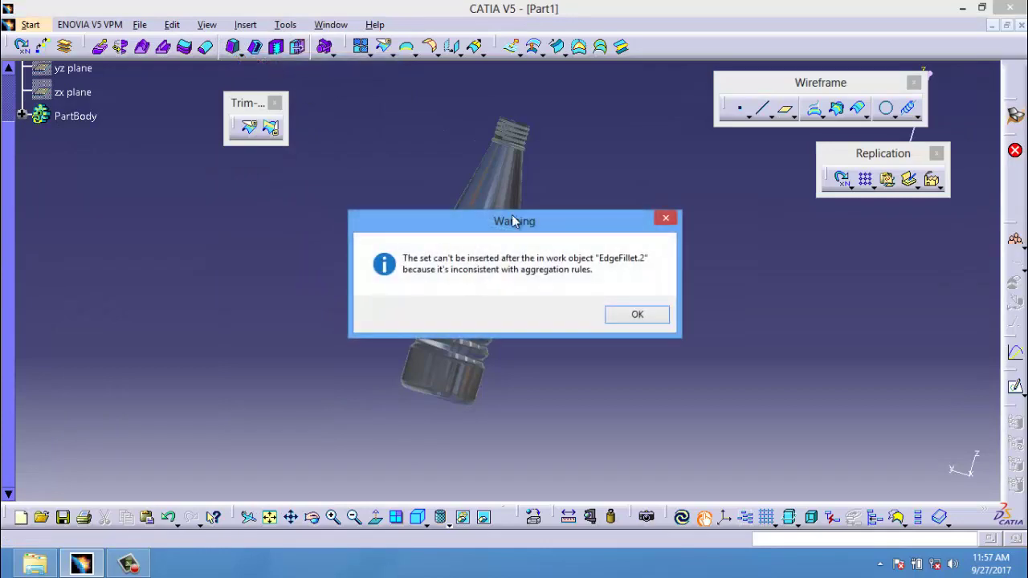
click(624, 314)
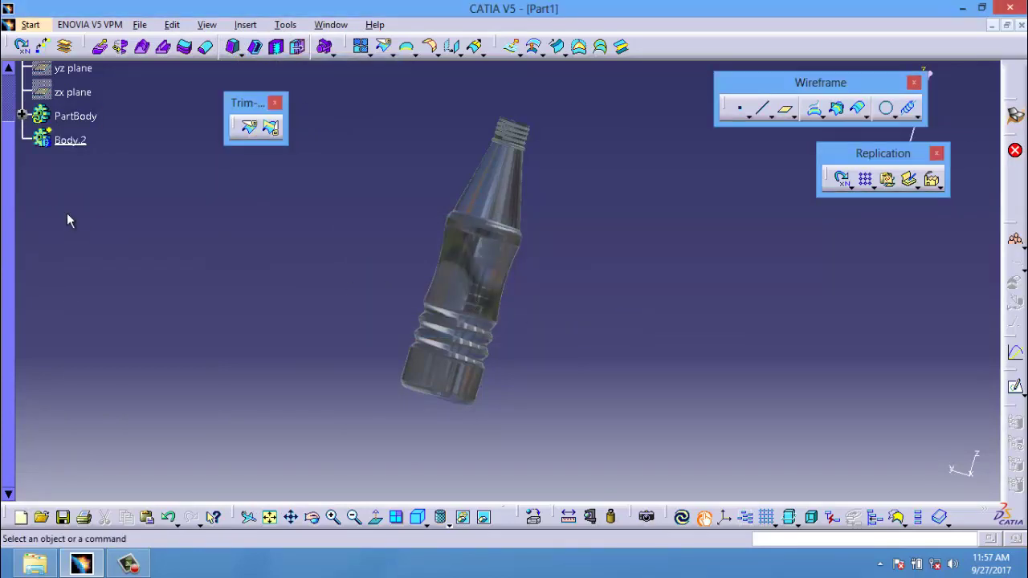
click(69, 140)
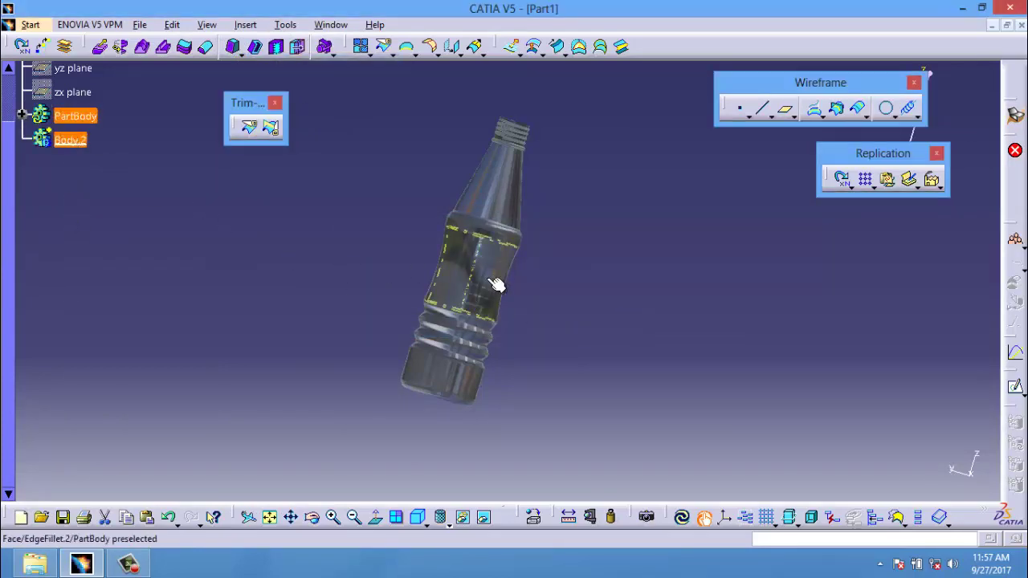
In the hidden space, loft a multi-sections surface through Circle.10, Circle.9 and Circle.8.
click(485, 518)
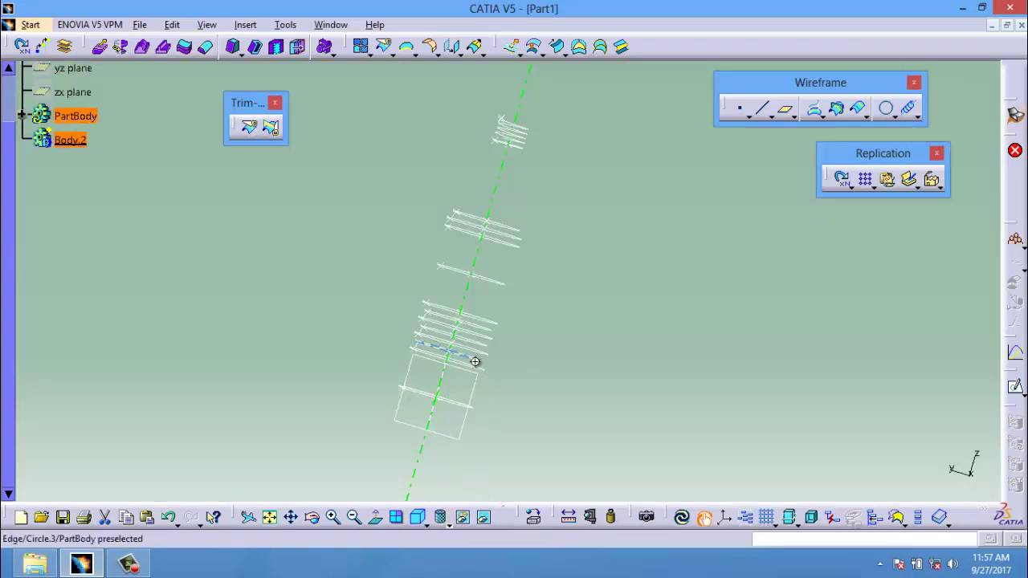
ctrl+middle_drag(470, 355, 498, 231)
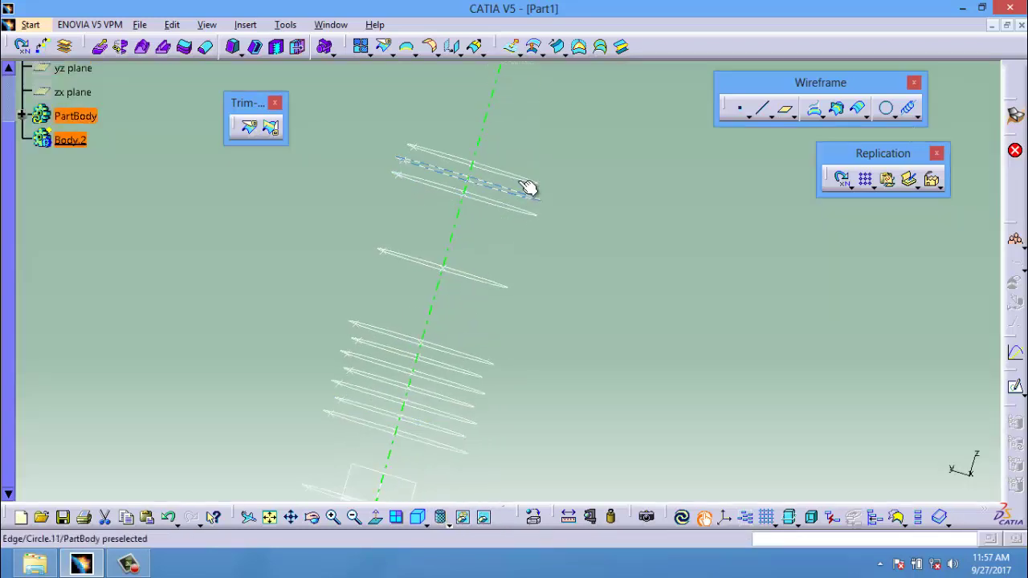
click(599, 49)
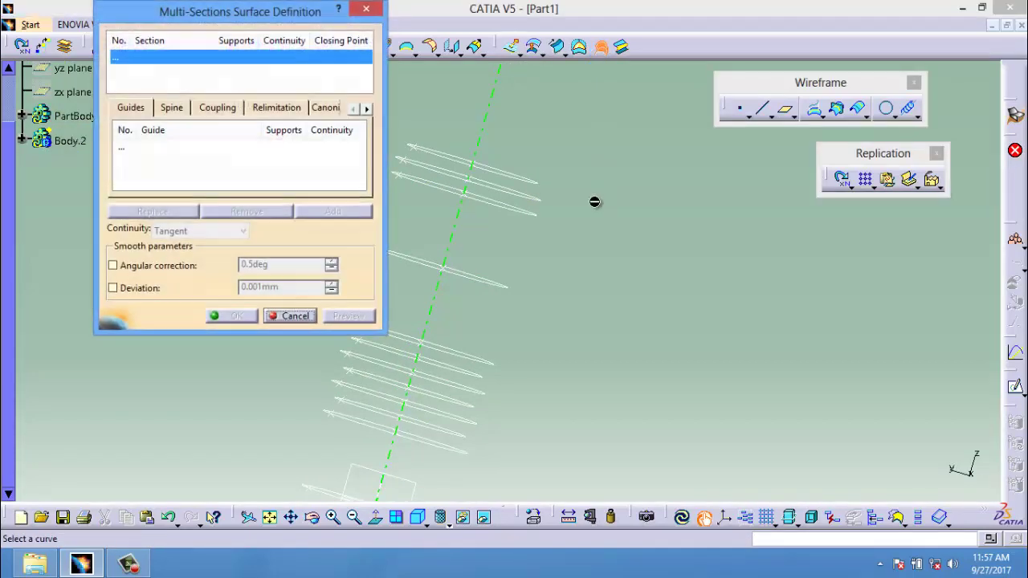
click(533, 212)
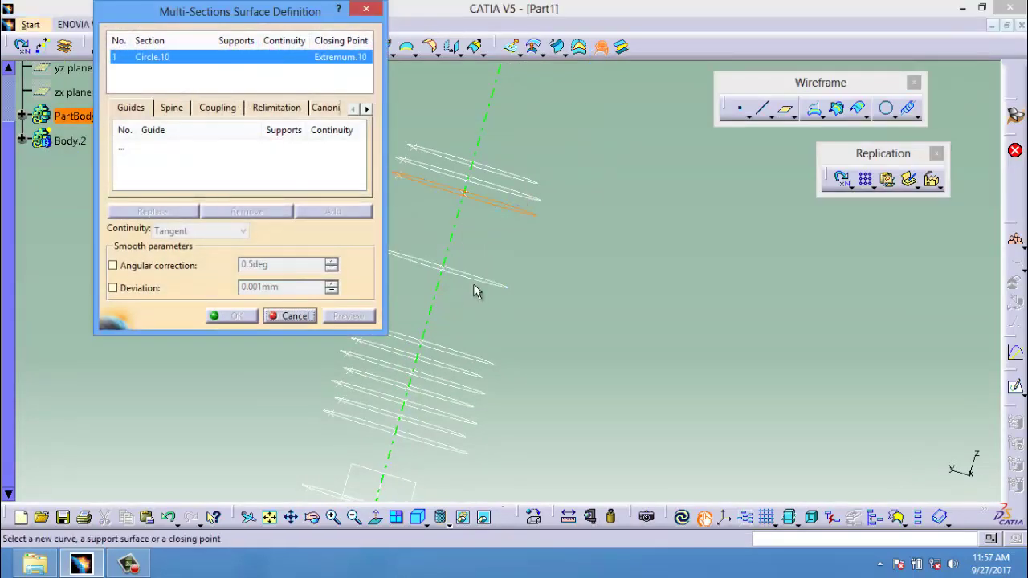
click(473, 289)
click(488, 363)
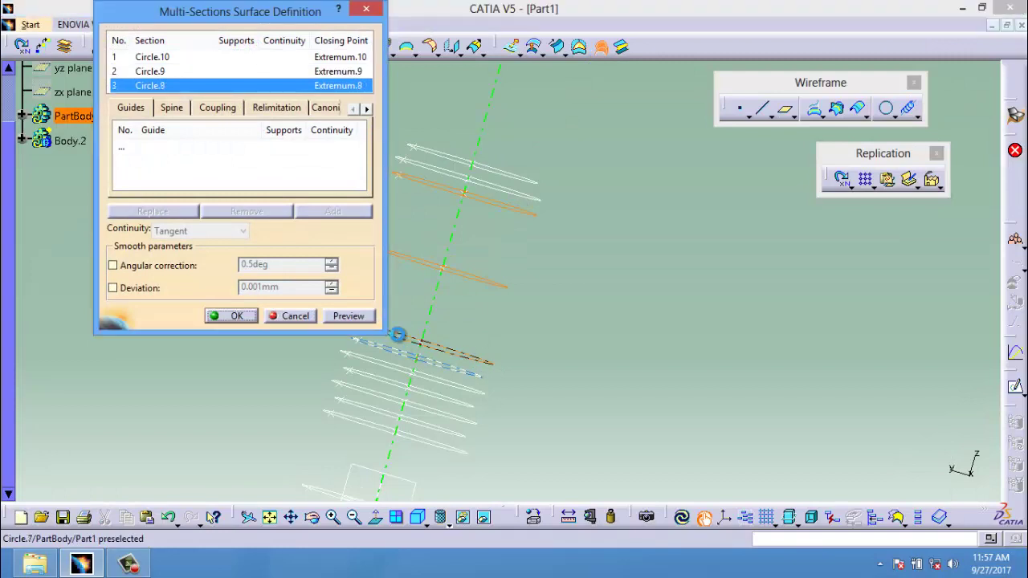
click(221, 316)
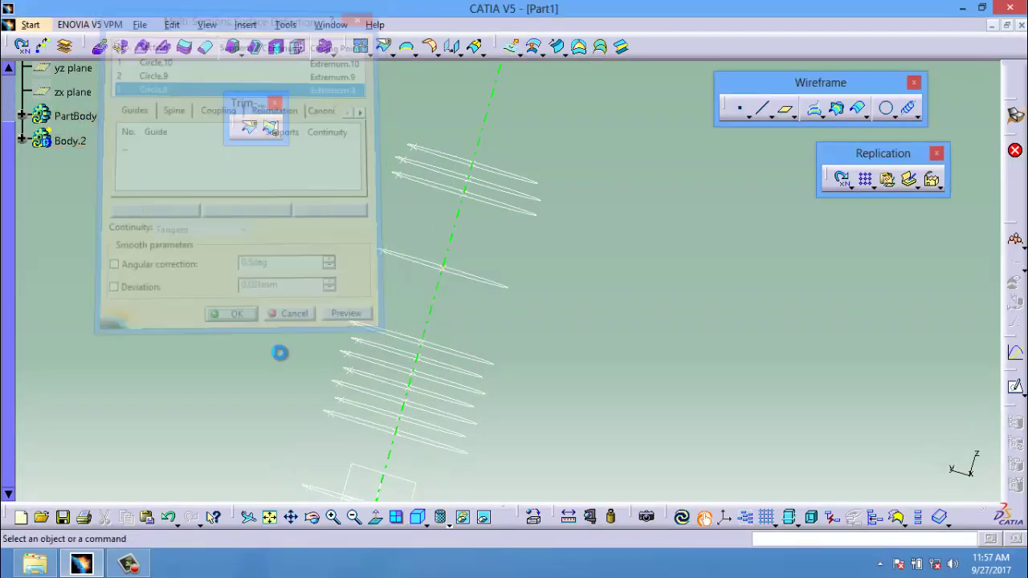
click(484, 518)
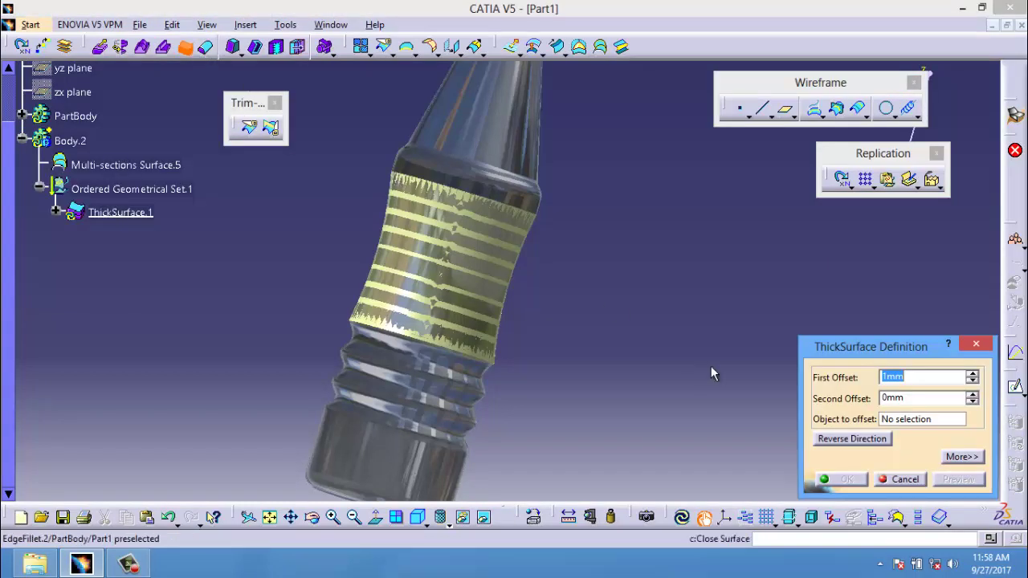
Thicken Multi-sections Surface.5 by 1mm in the reversed direction into ThickSurface.1.
click(856, 441)
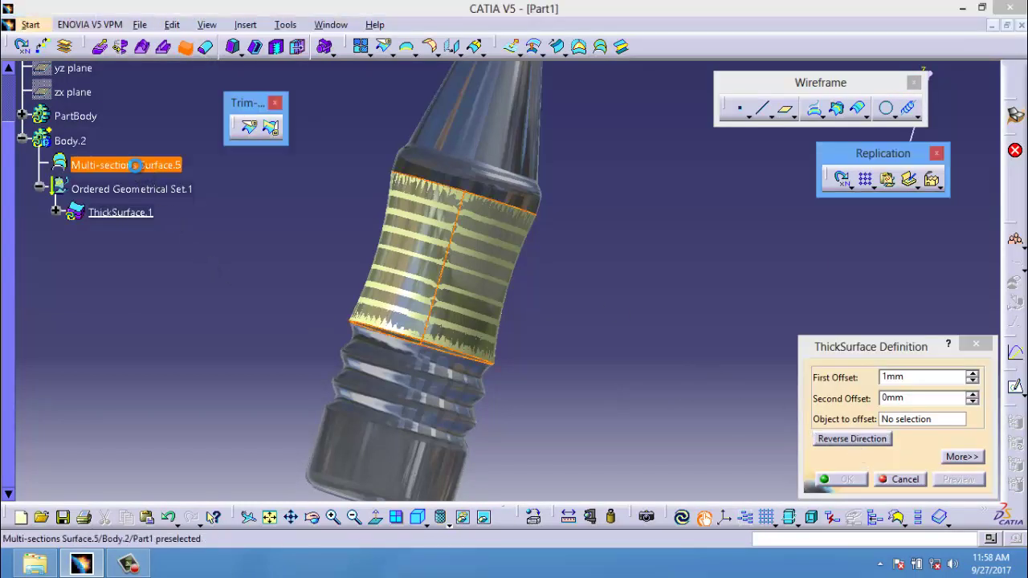
click(144, 167)
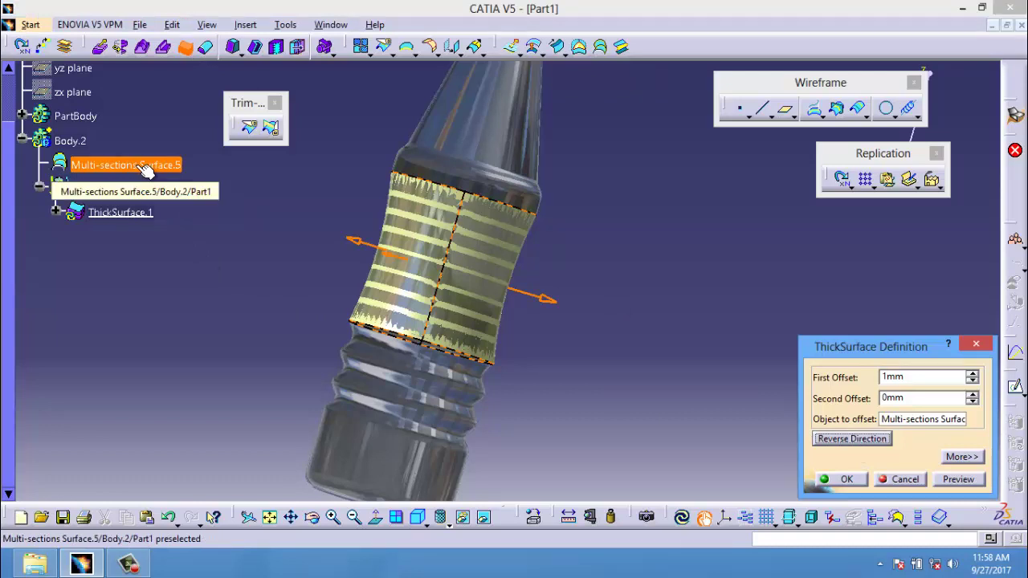
click(959, 480)
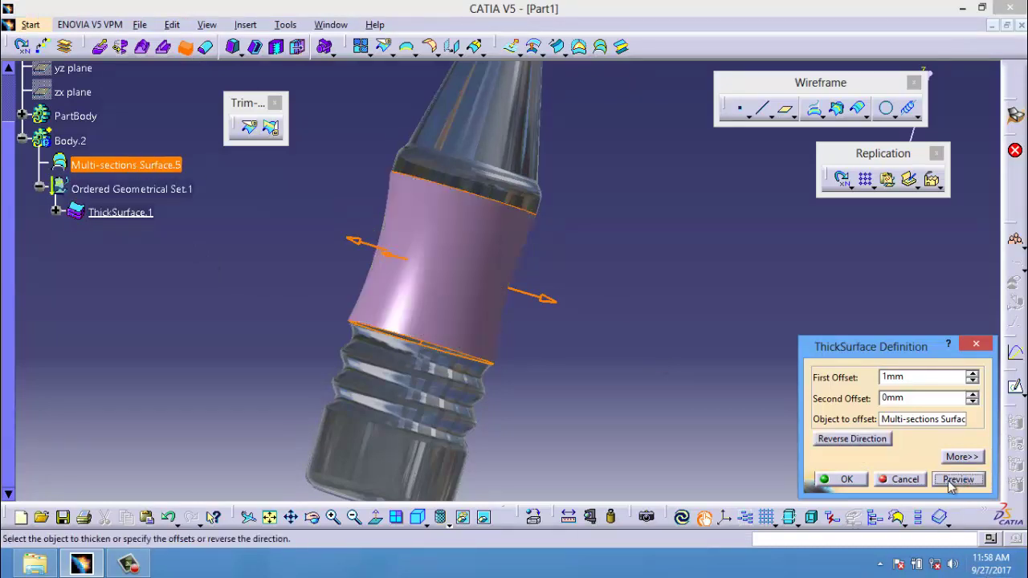
click(848, 479)
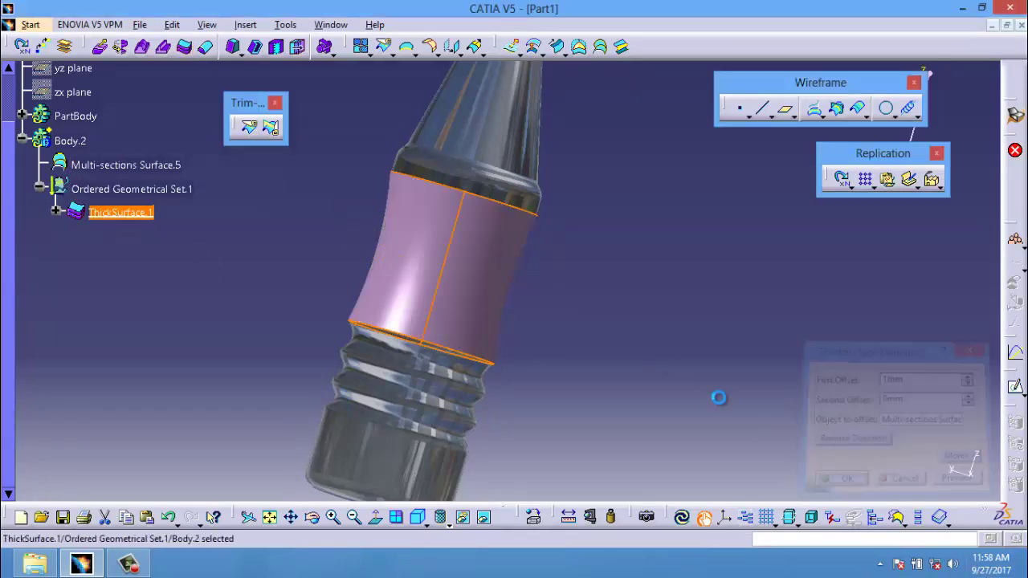
click(71, 142)
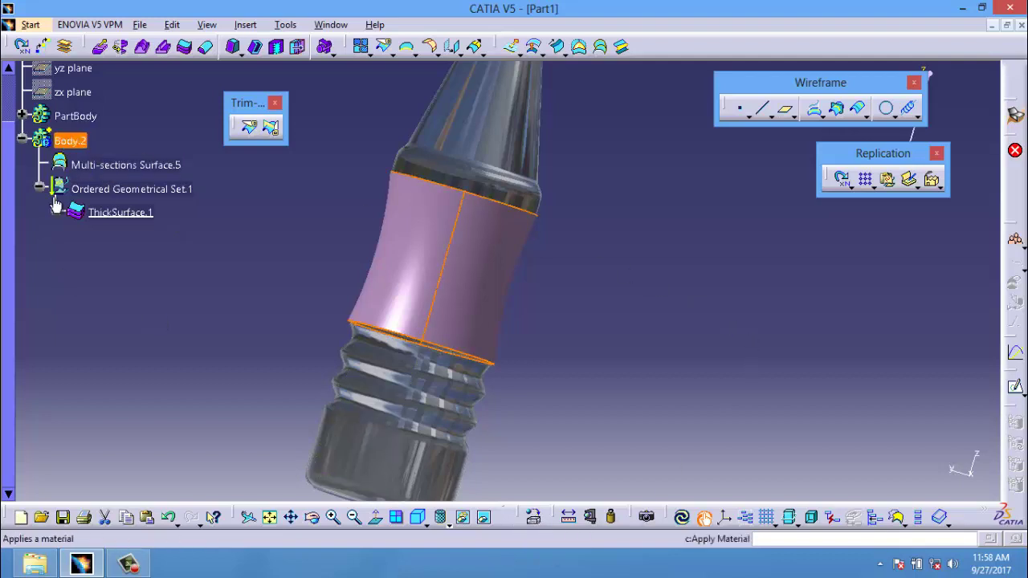
Apply Plastic from the Other materials category to Body.2's label band.
click(533, 517)
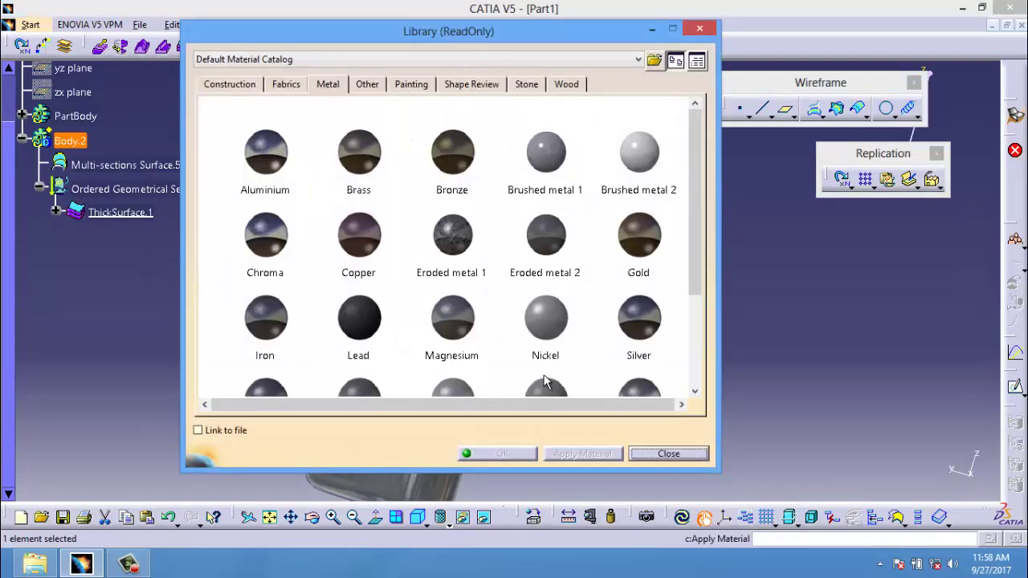
click(366, 84)
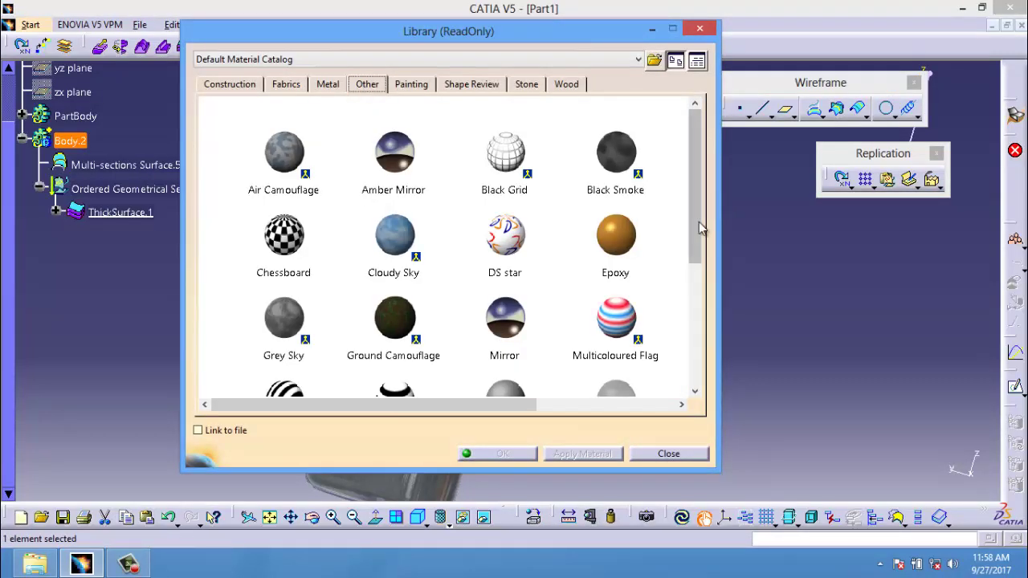
scroll(699, 222, down, 3)
click(500, 281)
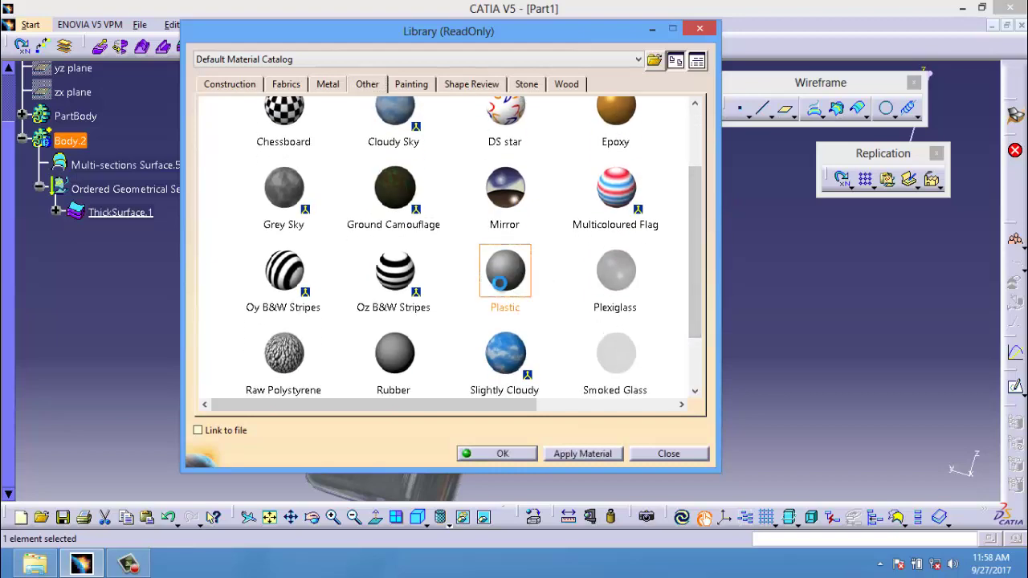
click(596, 454)
click(519, 457)
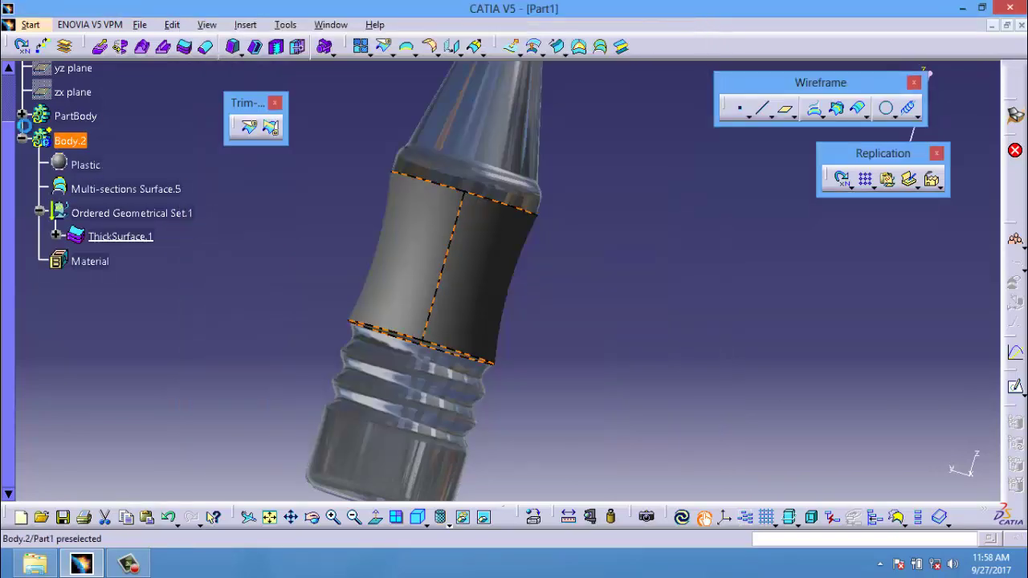
click(84, 164)
Give the band's Plastic material an Image texture using the file 1.jpg.
double_click(87, 164)
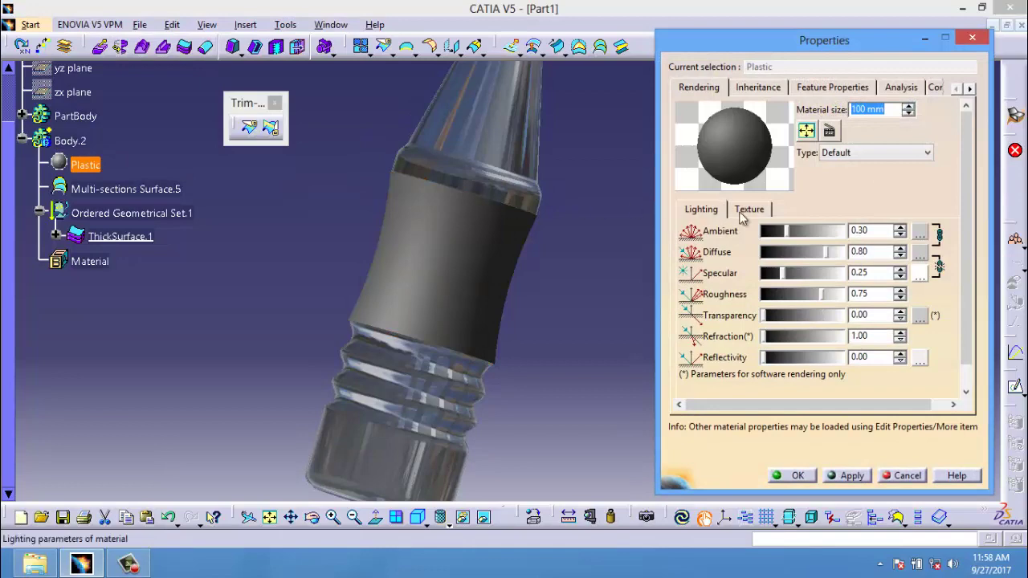
click(760, 212)
click(779, 231)
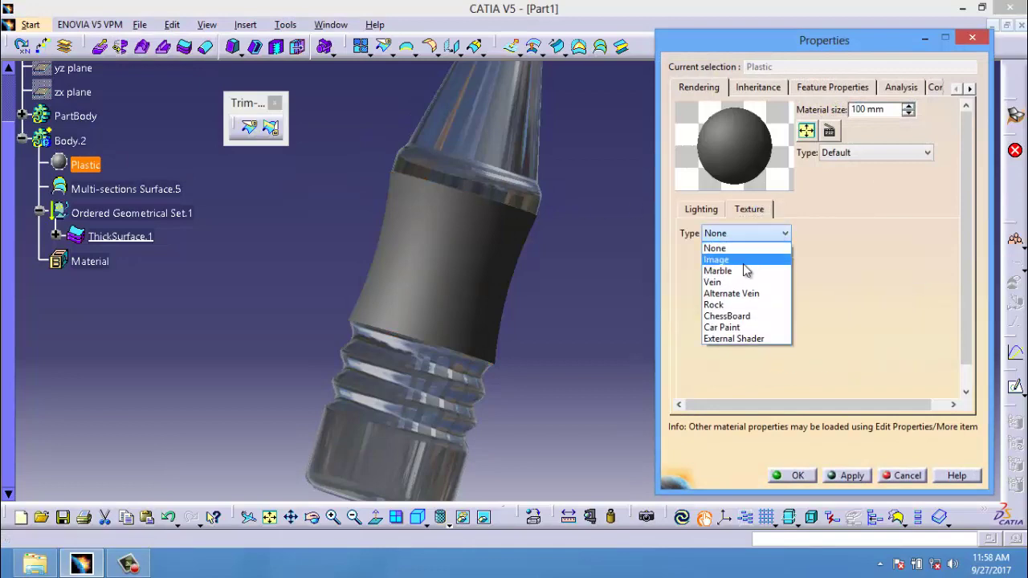
click(745, 257)
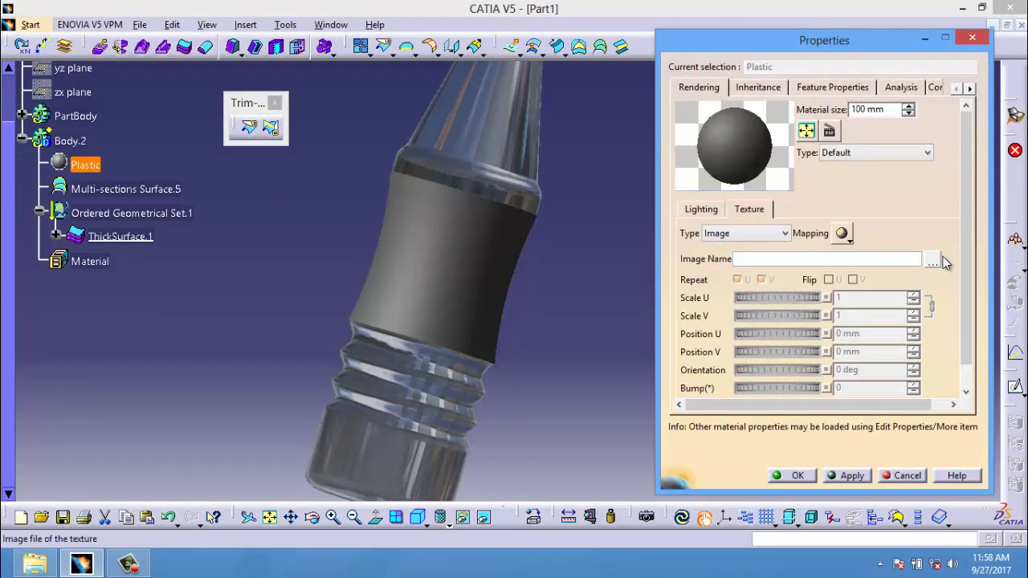
click(933, 261)
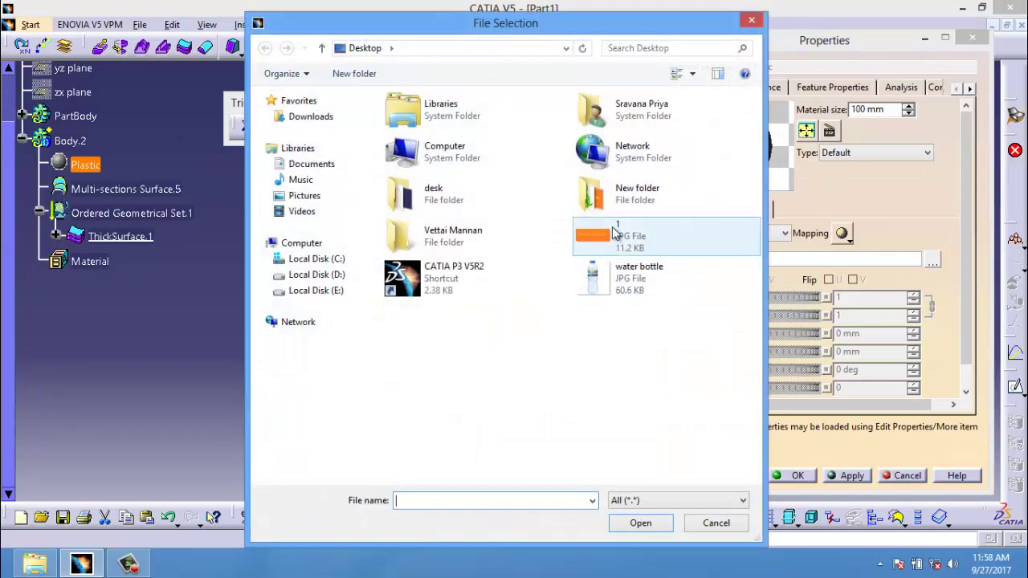
click(614, 232)
click(660, 527)
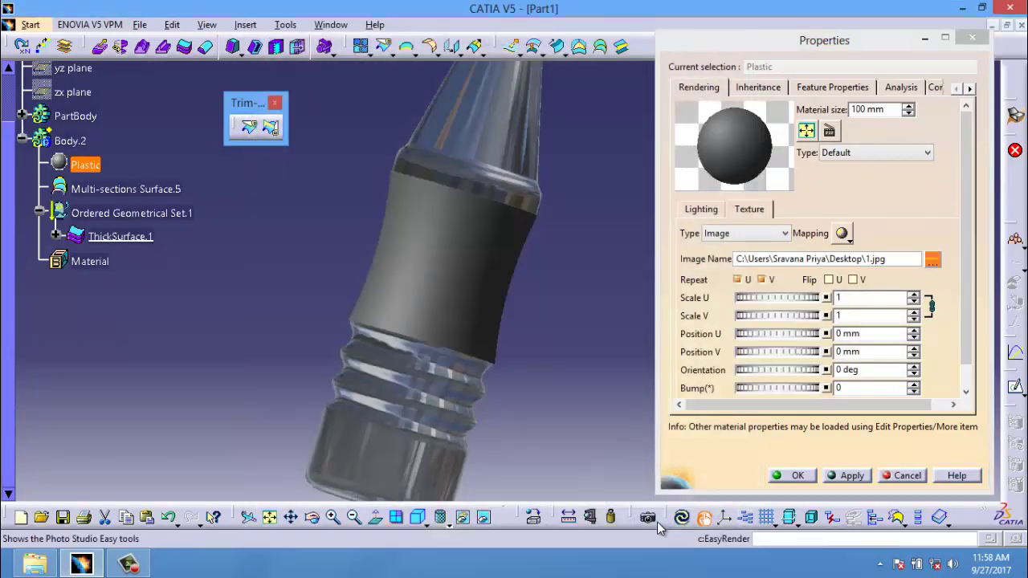
Wrap the texture with cylindrical mapping and apply it so the band turns orange.
drag(966, 298, 974, 322)
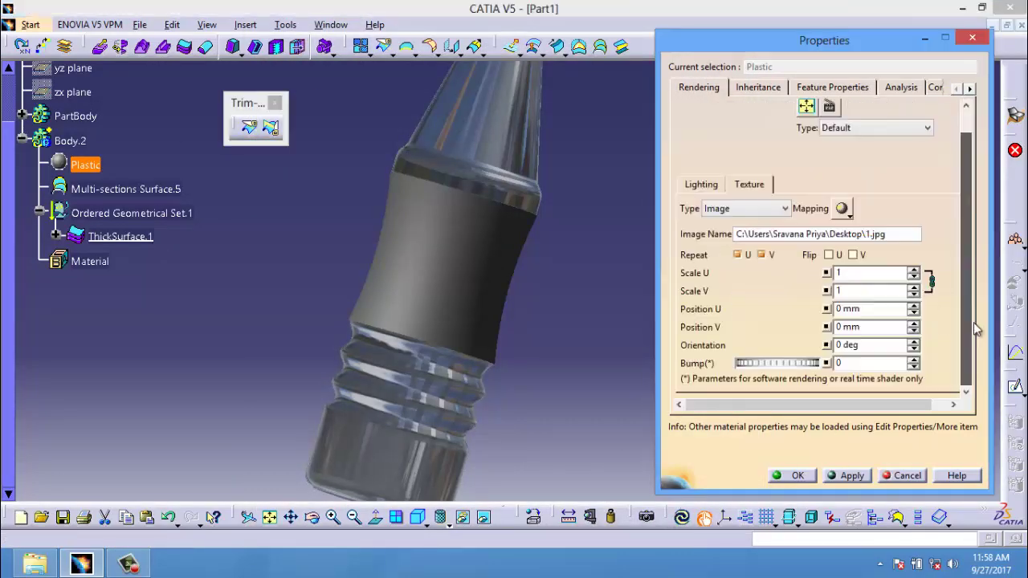
click(851, 215)
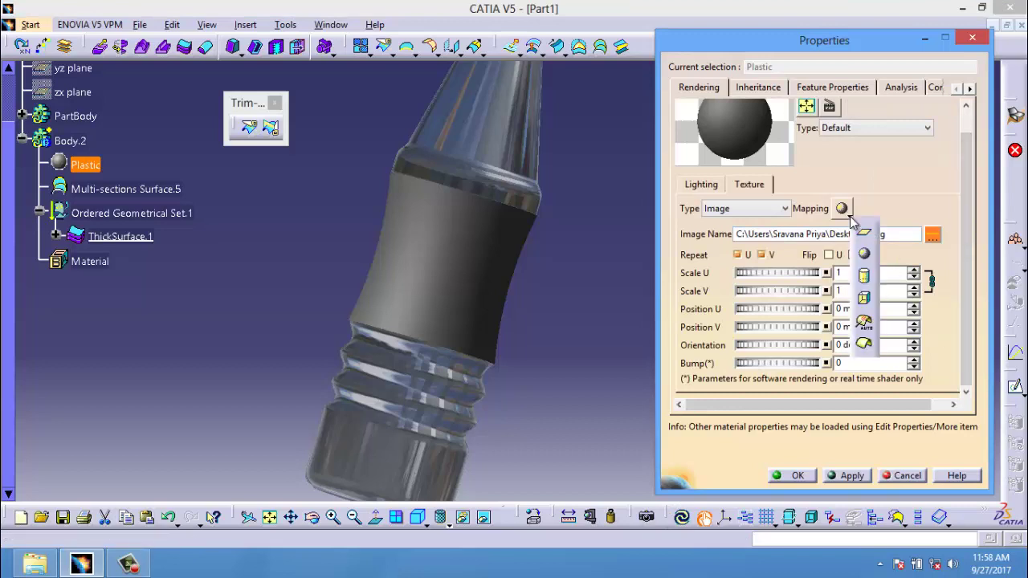
click(864, 276)
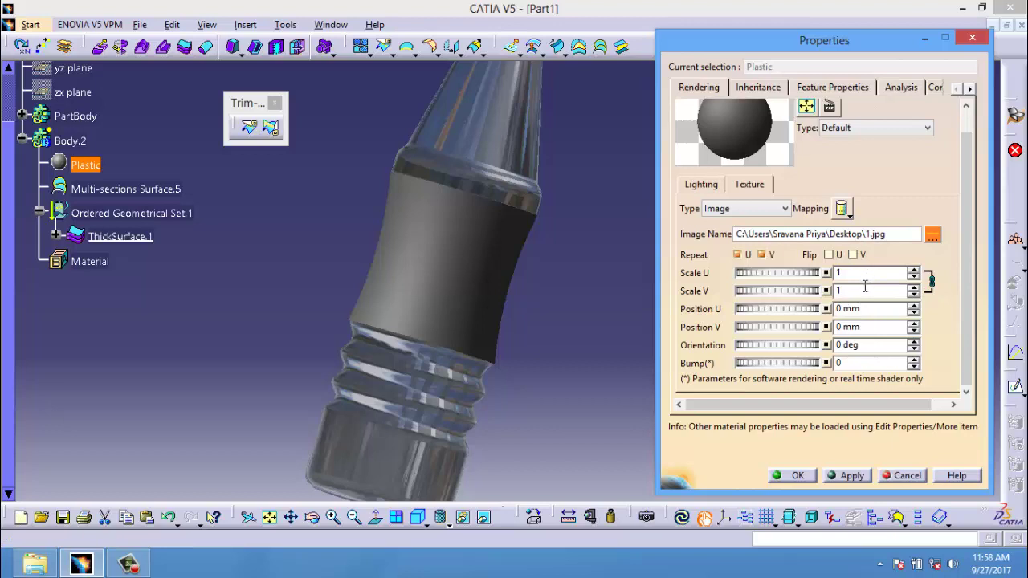
click(859, 477)
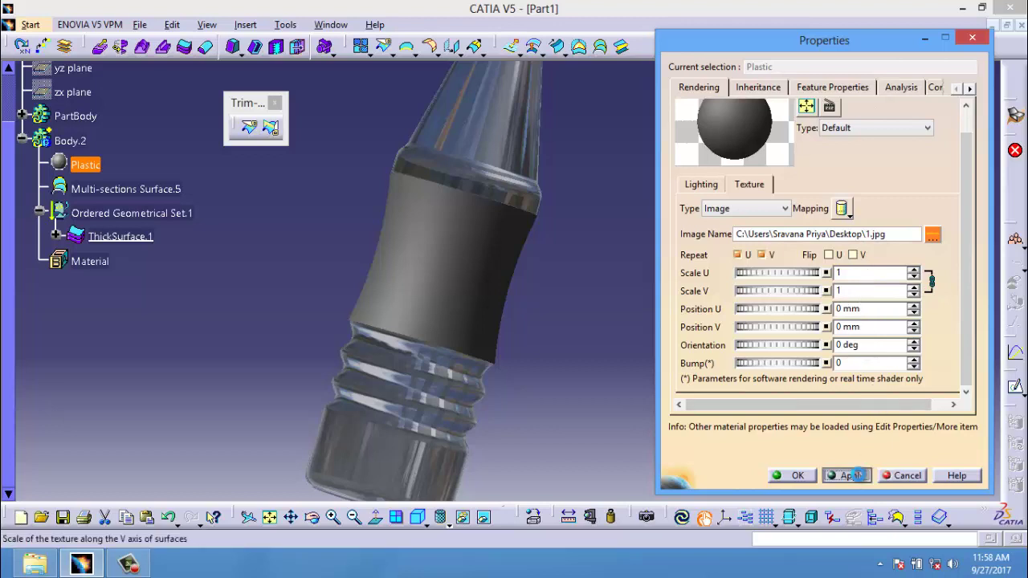
Turn on Flip V and turn off Repeat U and Repeat V for the orange label texture.
click(852, 255)
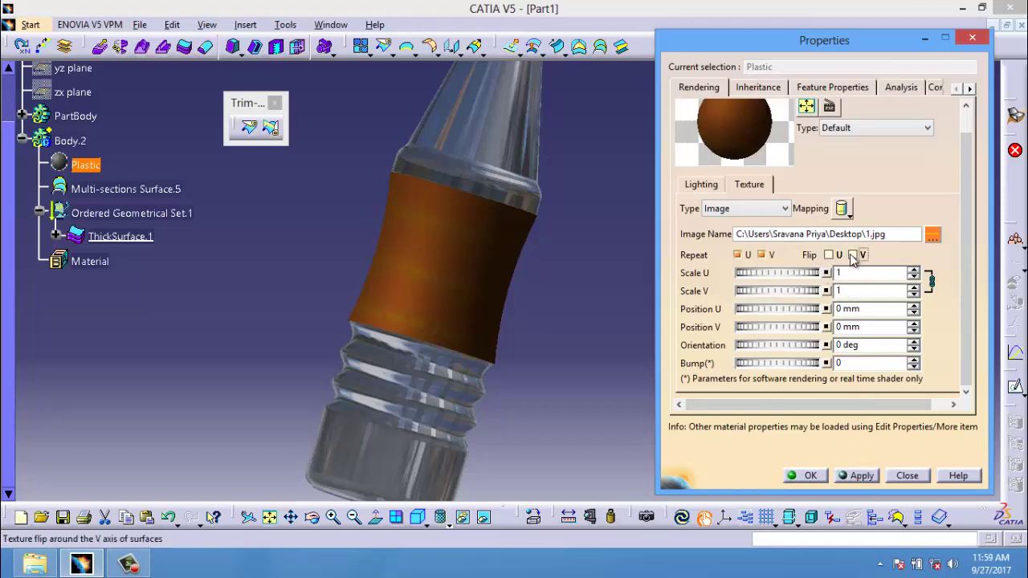
click(762, 255)
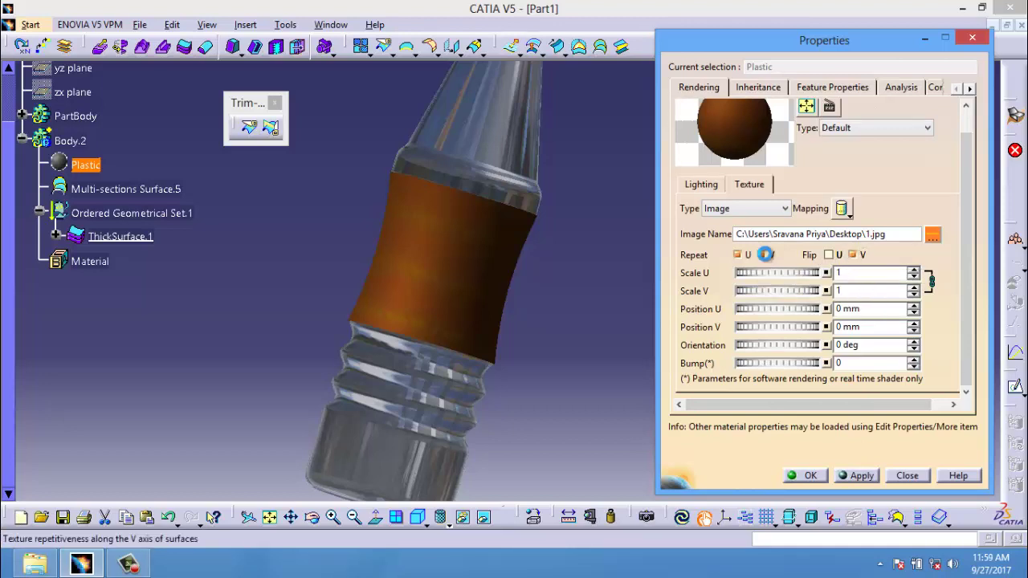
click(739, 255)
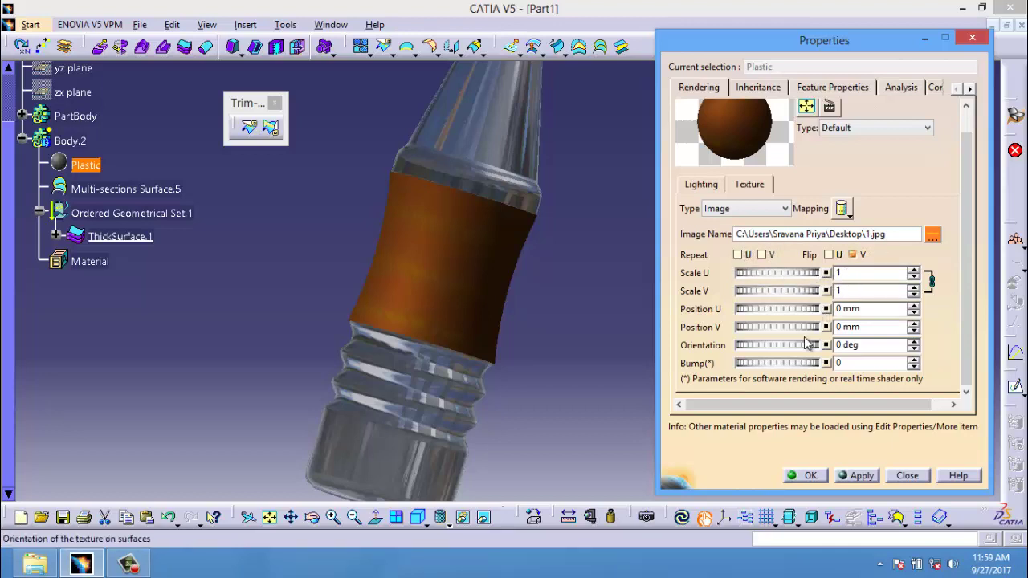
click(703, 186)
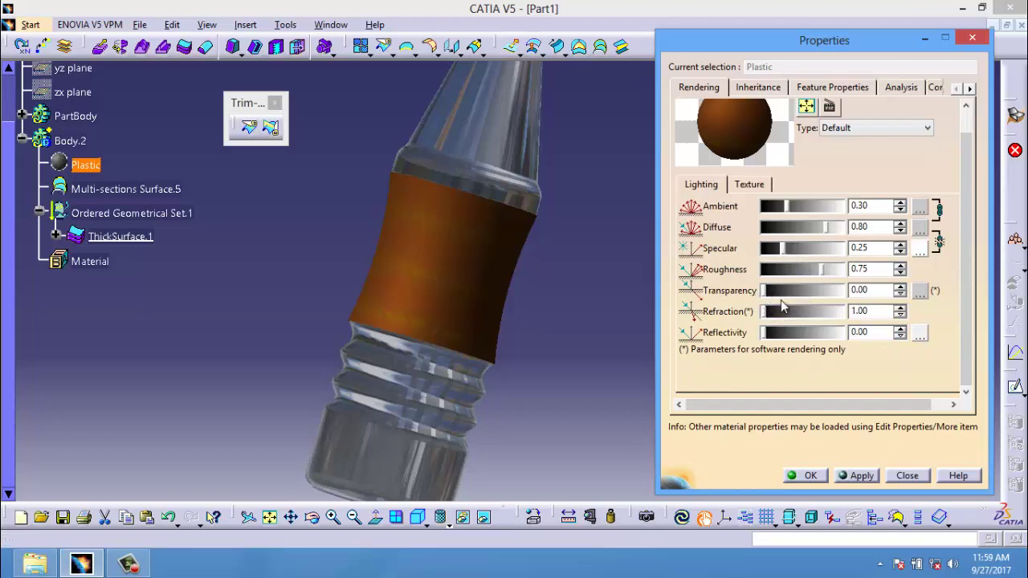
Apply Plastic lighting: ambient 0.89, specular 0.81, transparency 0.37, refraction 1.88, and close Properties.
click(863, 479)
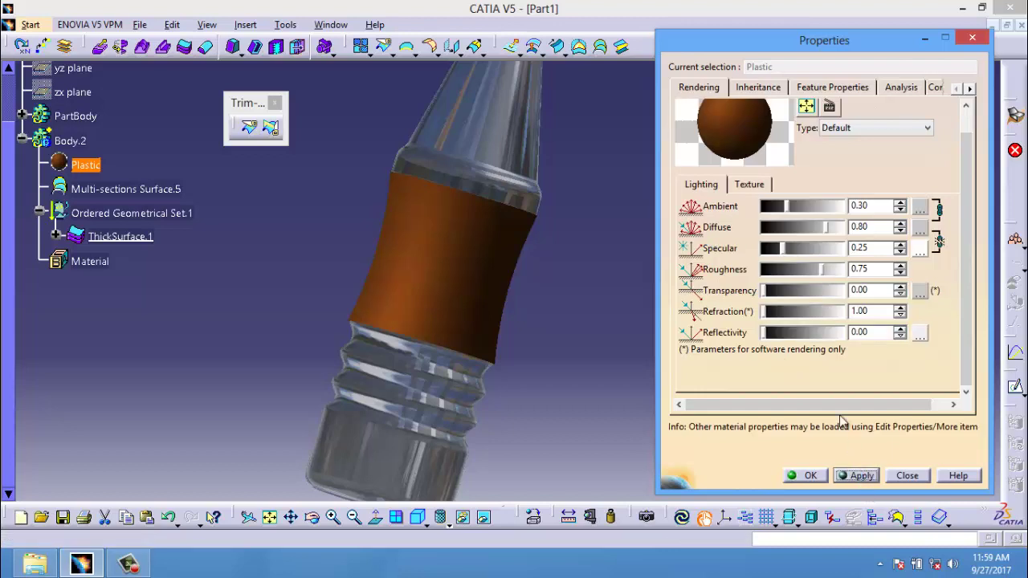
mouse_move(765, 290)
mouse_down()
mouse_move(811, 289)
mouse_move(807, 311)
mouse_up()
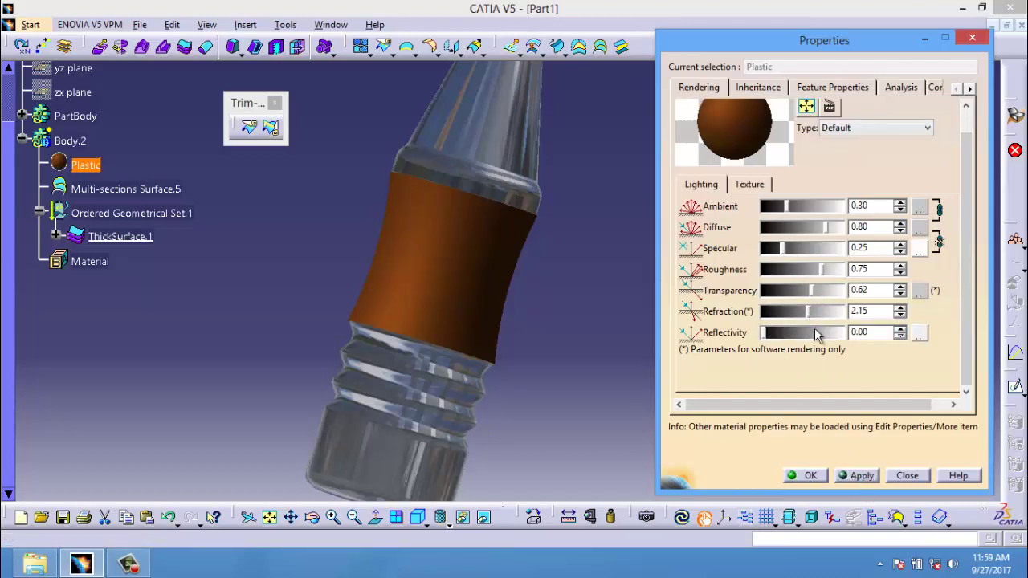
click(861, 475)
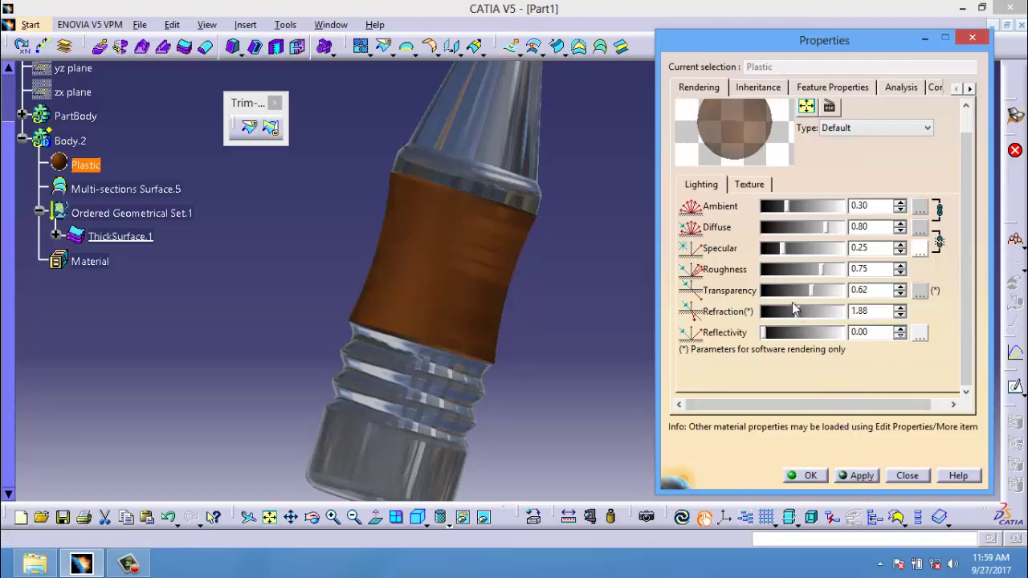
drag(785, 248, 827, 248)
drag(793, 206, 824, 208)
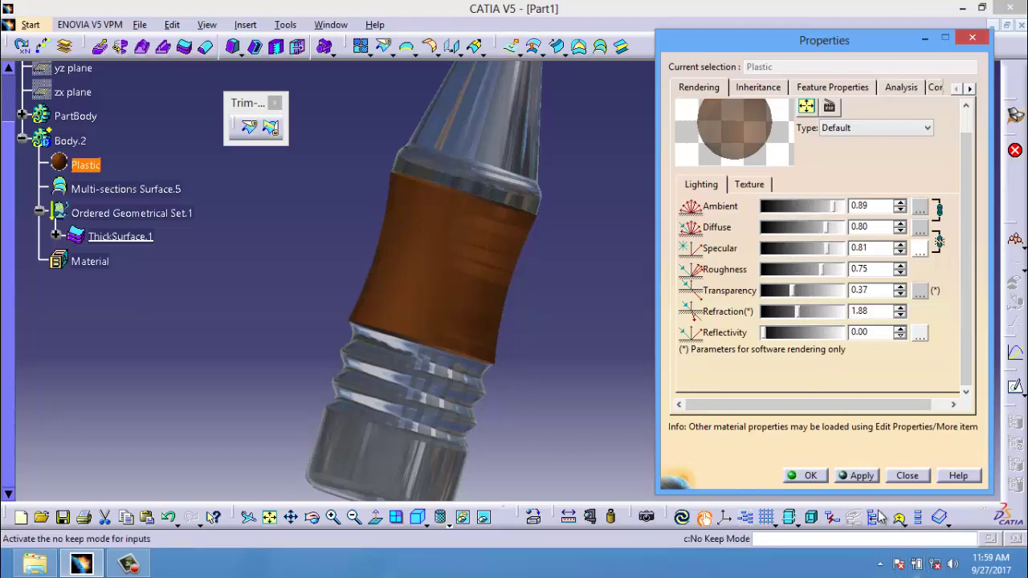
click(860, 475)
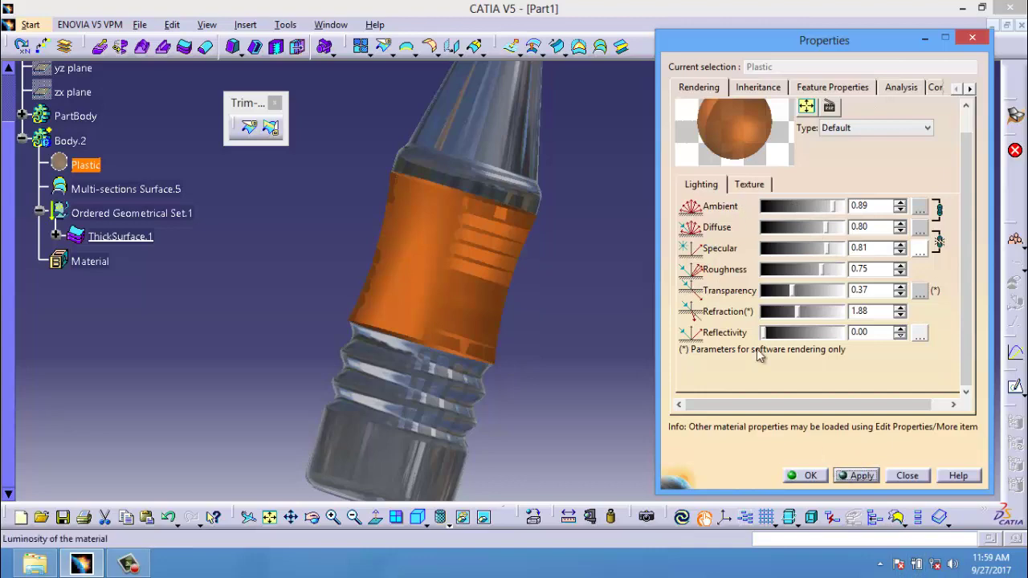
click(812, 477)
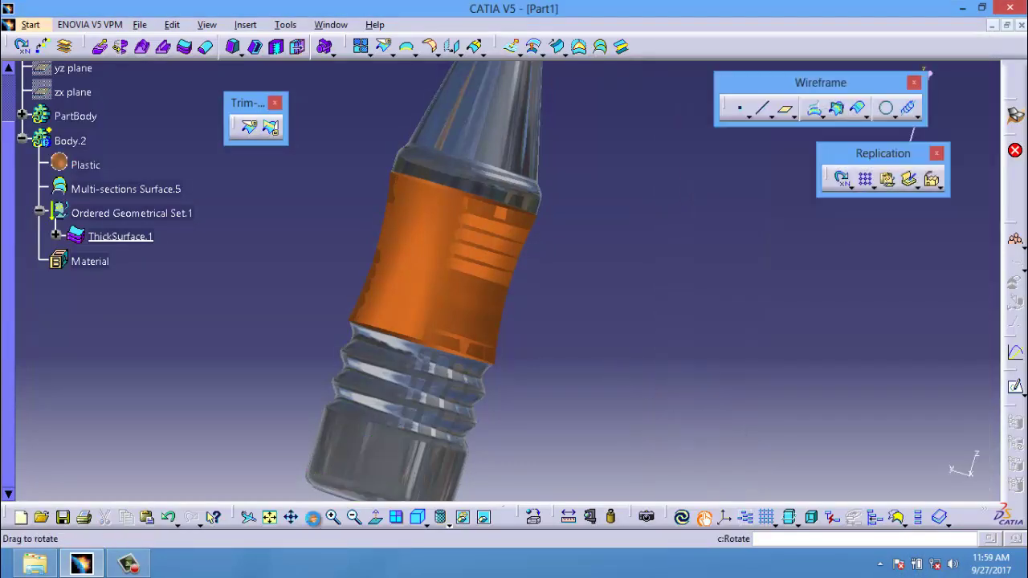
Orbit and fit the translucent bottle in view to inspect its threaded neck and orange band.
drag(312, 517, 330, 482)
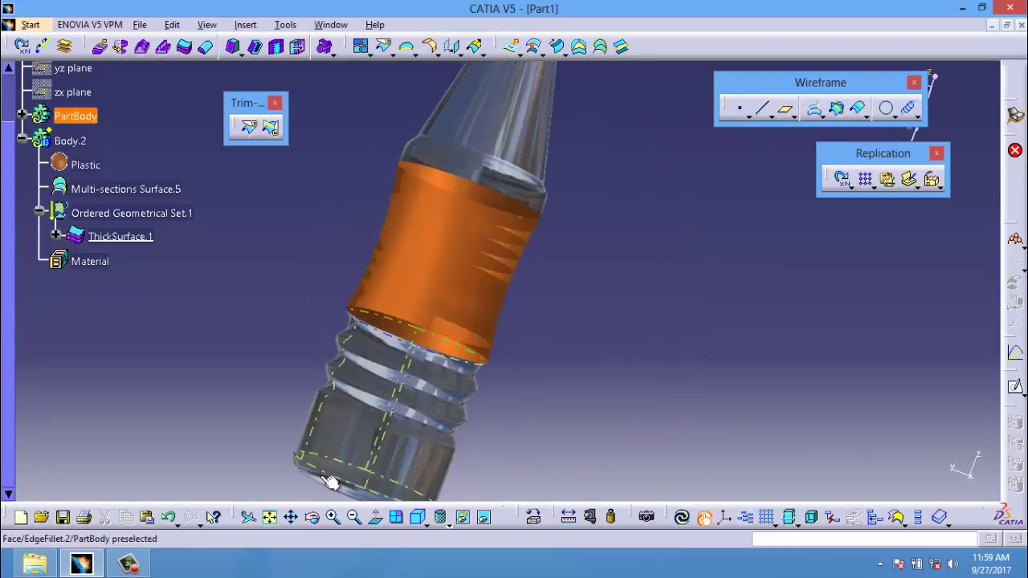
click(269, 517)
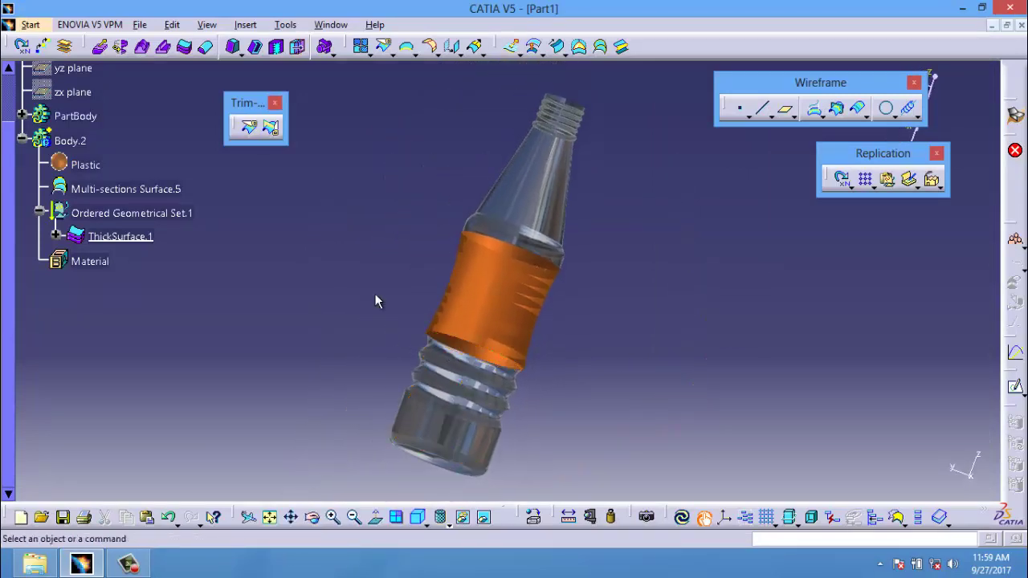
middle_drag(374, 293, 300, 388)
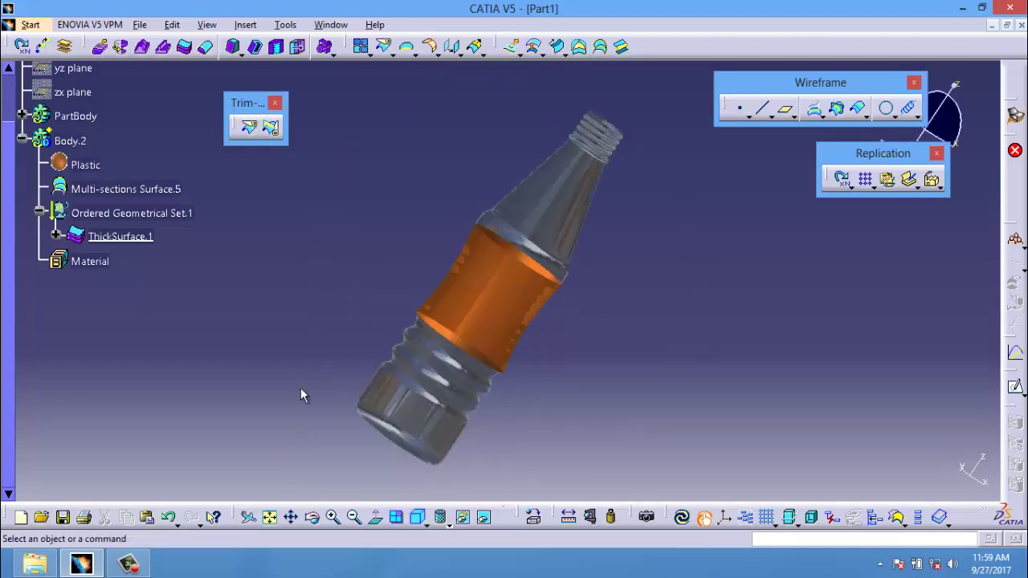